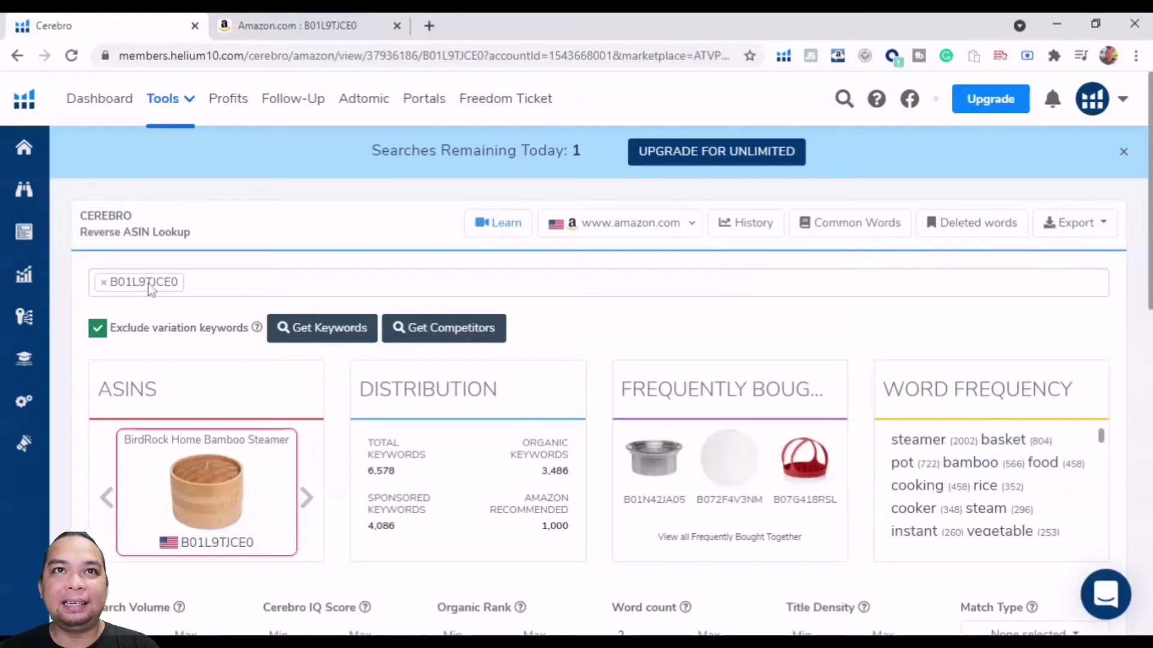
# Examine the keyword results for ASIN B01L9TJCE0 and highlight the phrase "steamer bamboo" in the table
pyautogui.moveTo(30, 293)
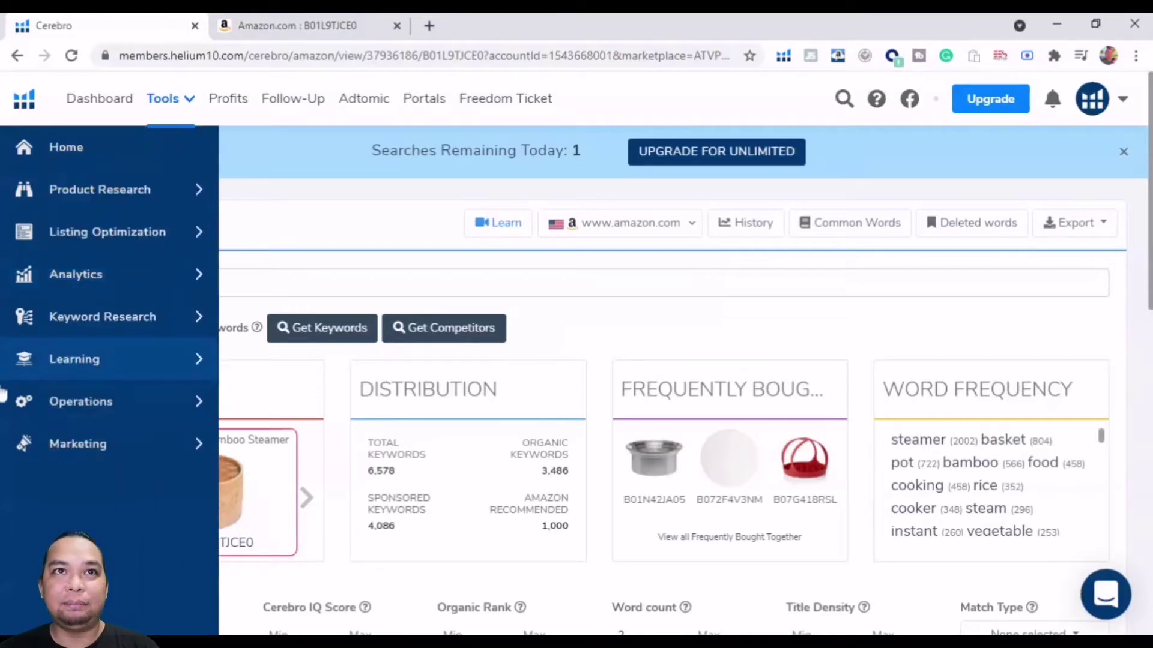
pyautogui.click(96, 324)
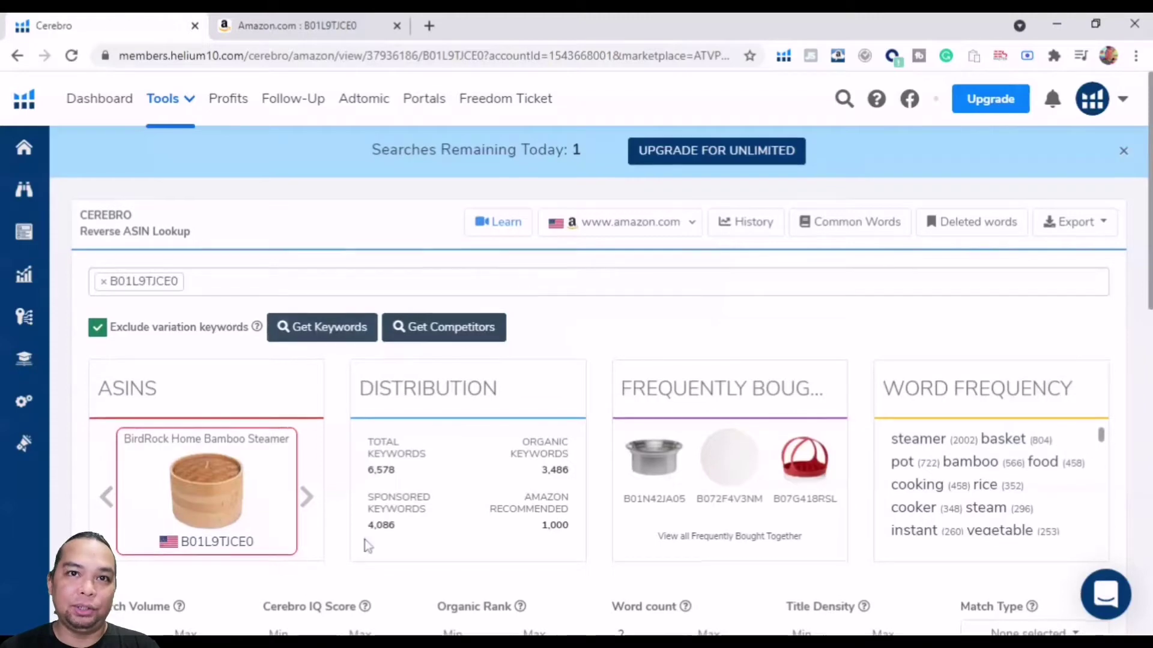
pyautogui.scroll(-4, 369, 546)
pyautogui.scroll(-4, 369, 547)
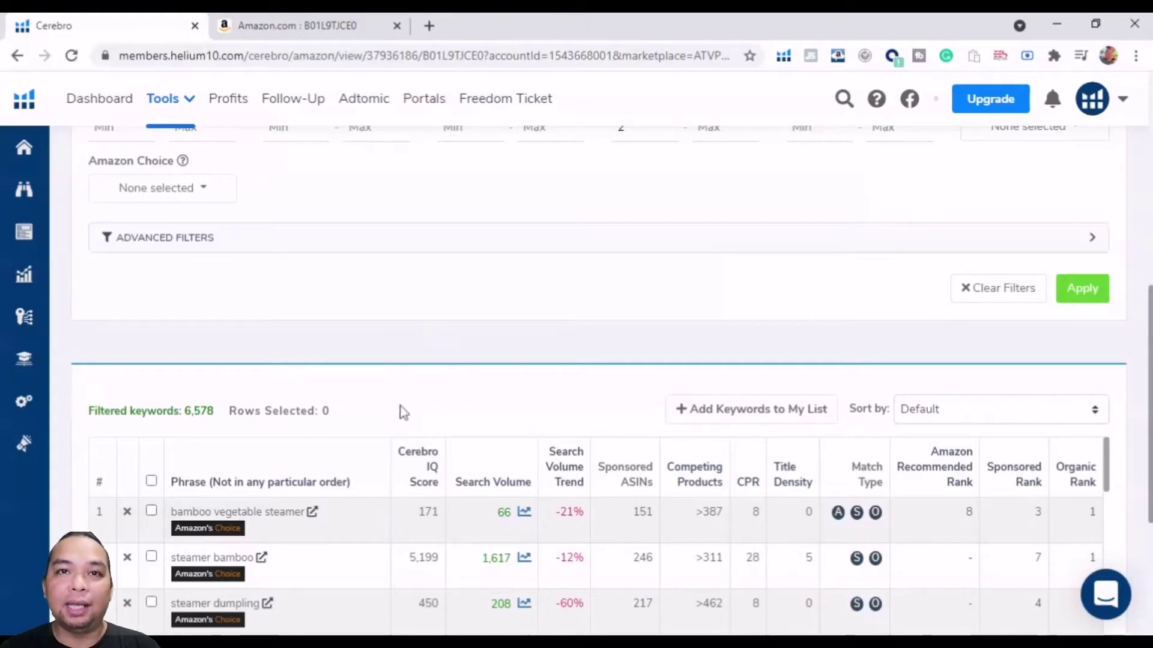
pyautogui.scroll(-1, 390, 414)
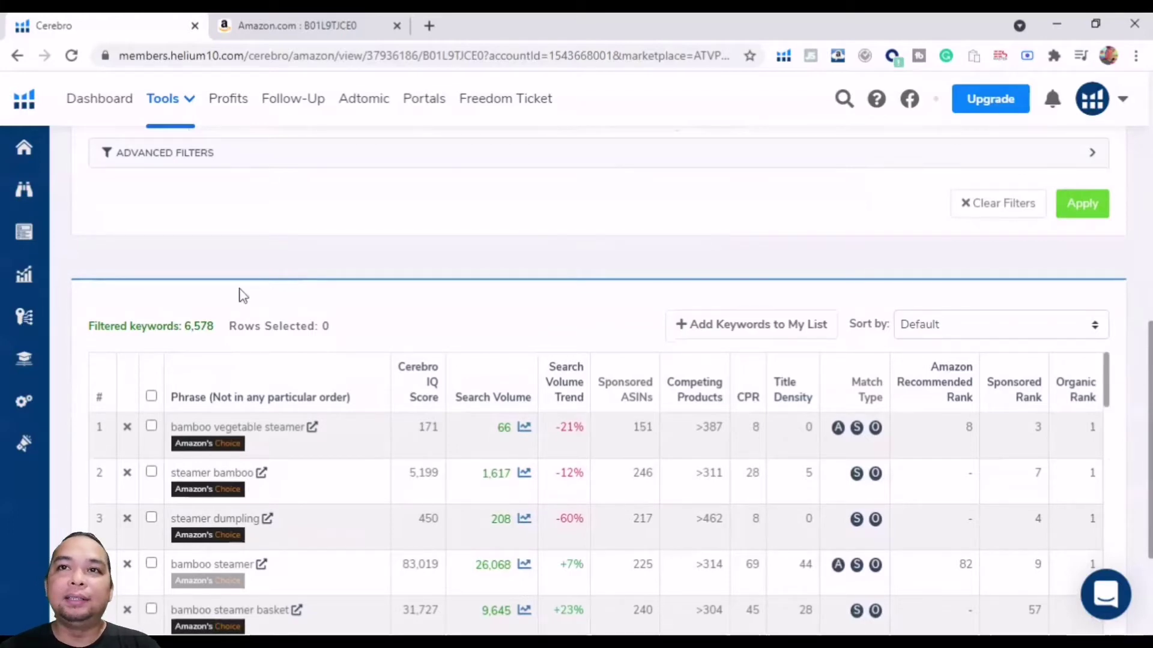
pyautogui.scroll(-1, 240, 294)
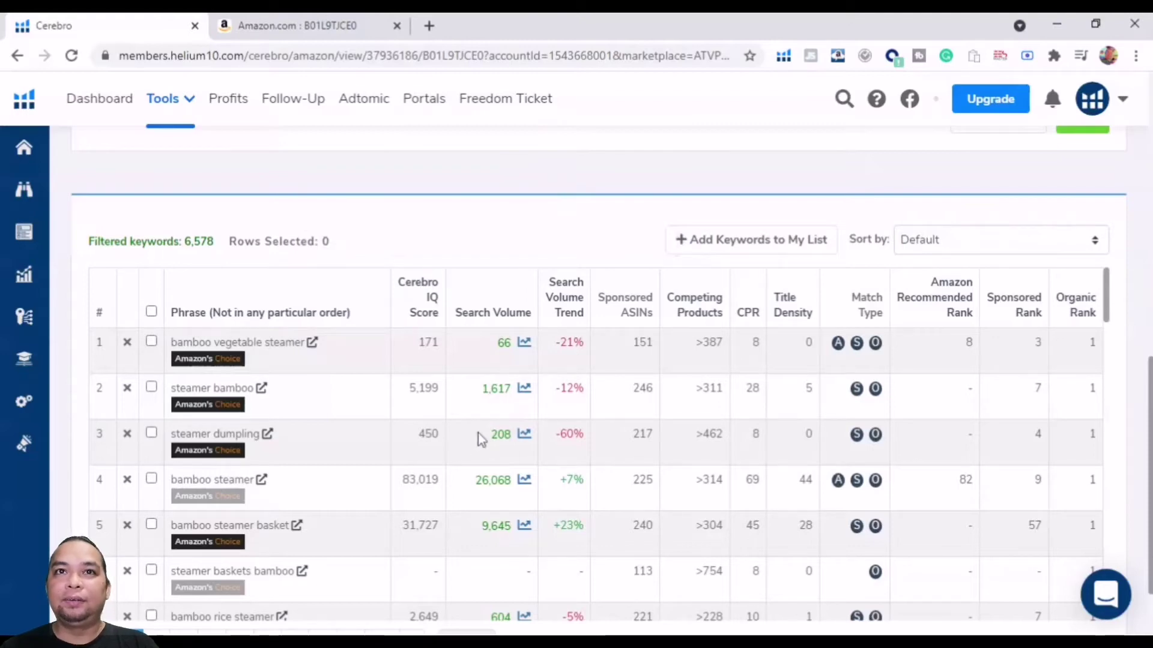
pyautogui.moveTo(171, 388); pyautogui.dragTo(253, 388)
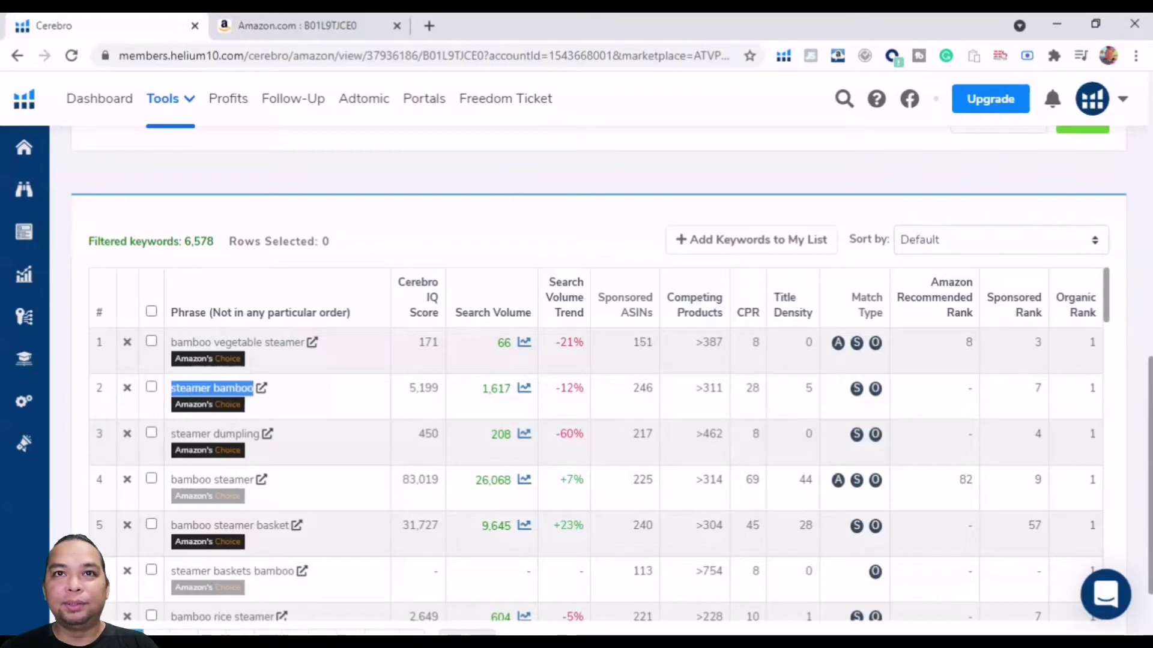
# Compare the looked-up bamboo steamer product with its keywords' organic and sponsored rank columns in the results table
pyautogui.scroll(5, 60, 499)
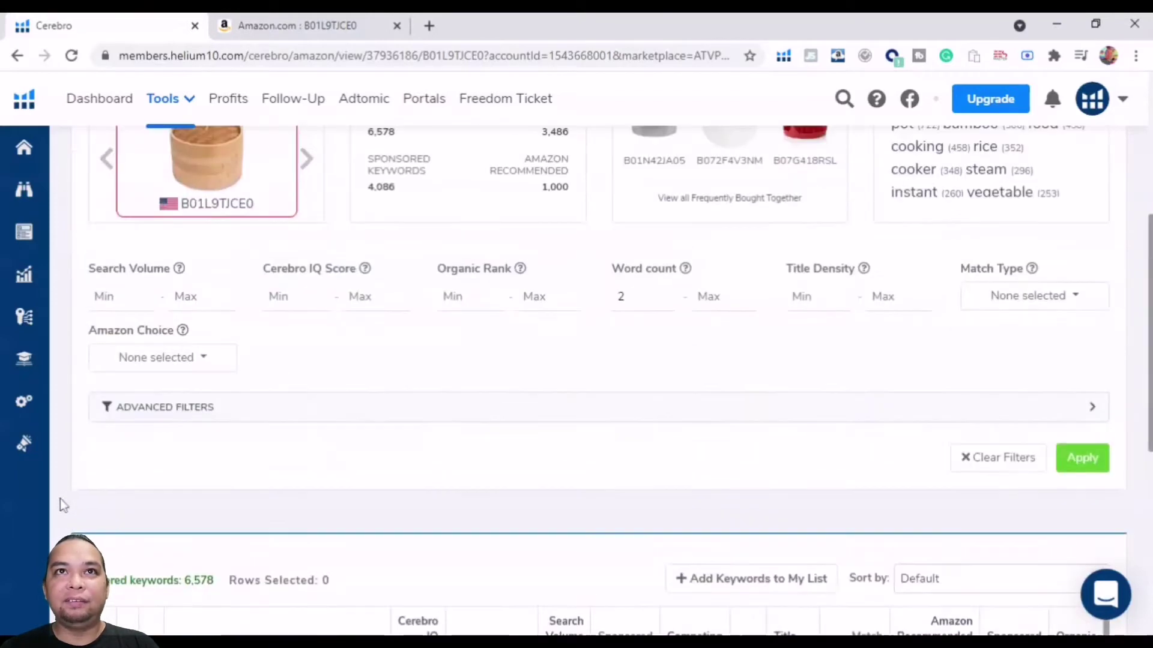
pyautogui.scroll(4, 247, 488)
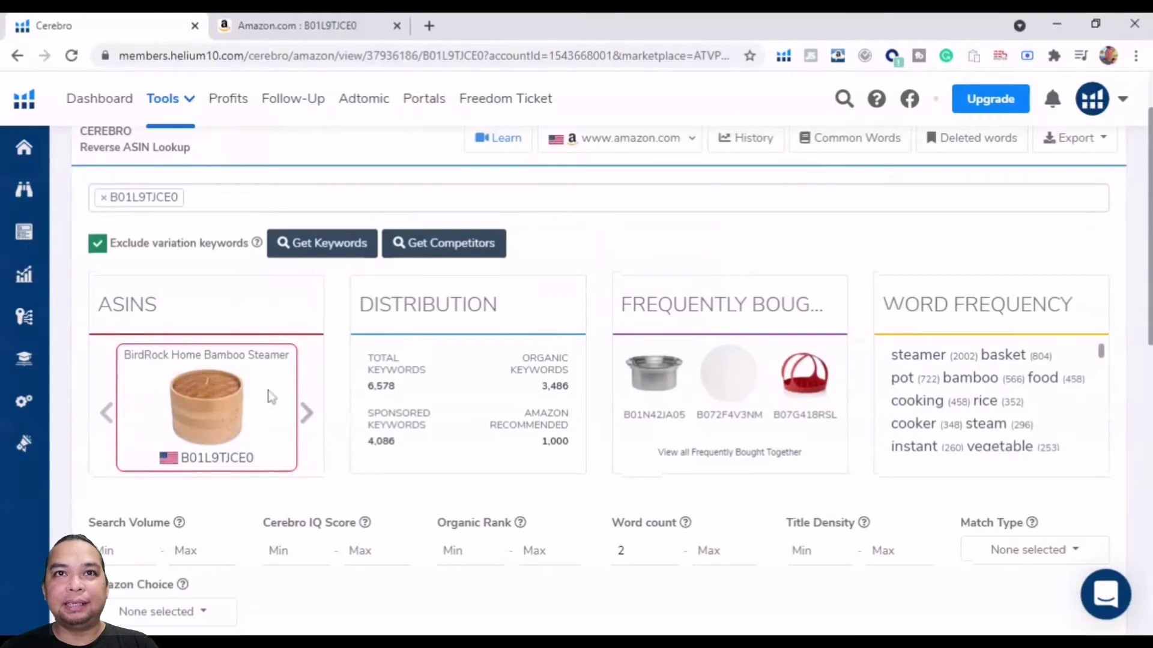
pyautogui.scroll(-8, 255, 550)
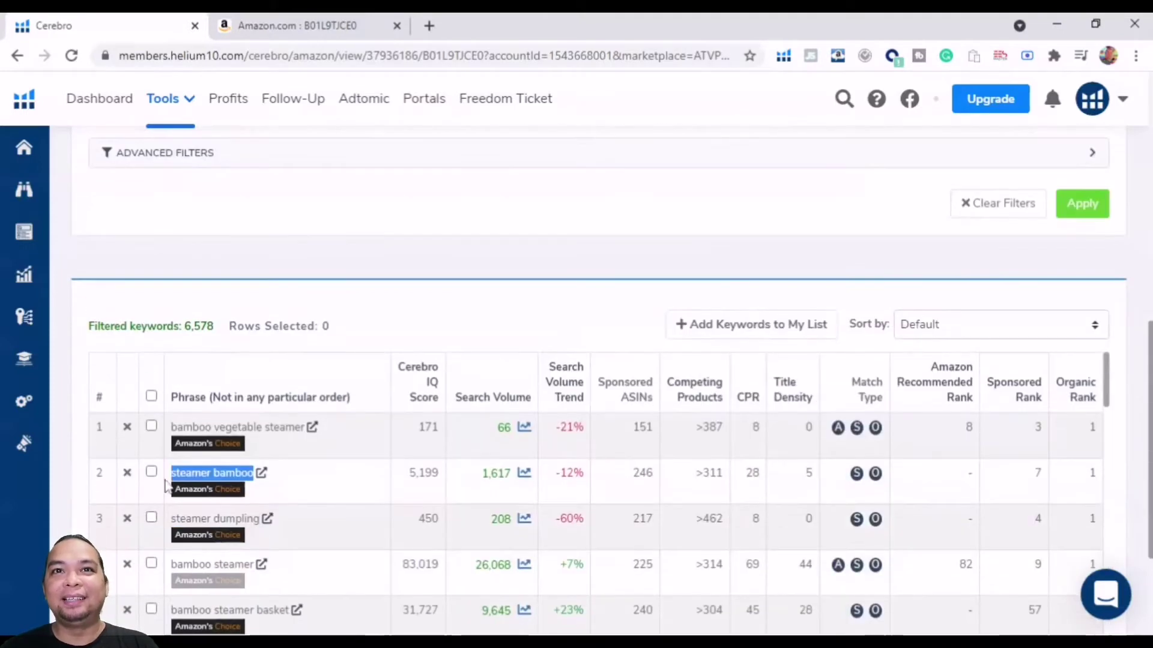
pyautogui.scroll(-2, 180, 492)
pyautogui.scroll(2, 162, 474)
pyautogui.scroll(-2, 293, 350)
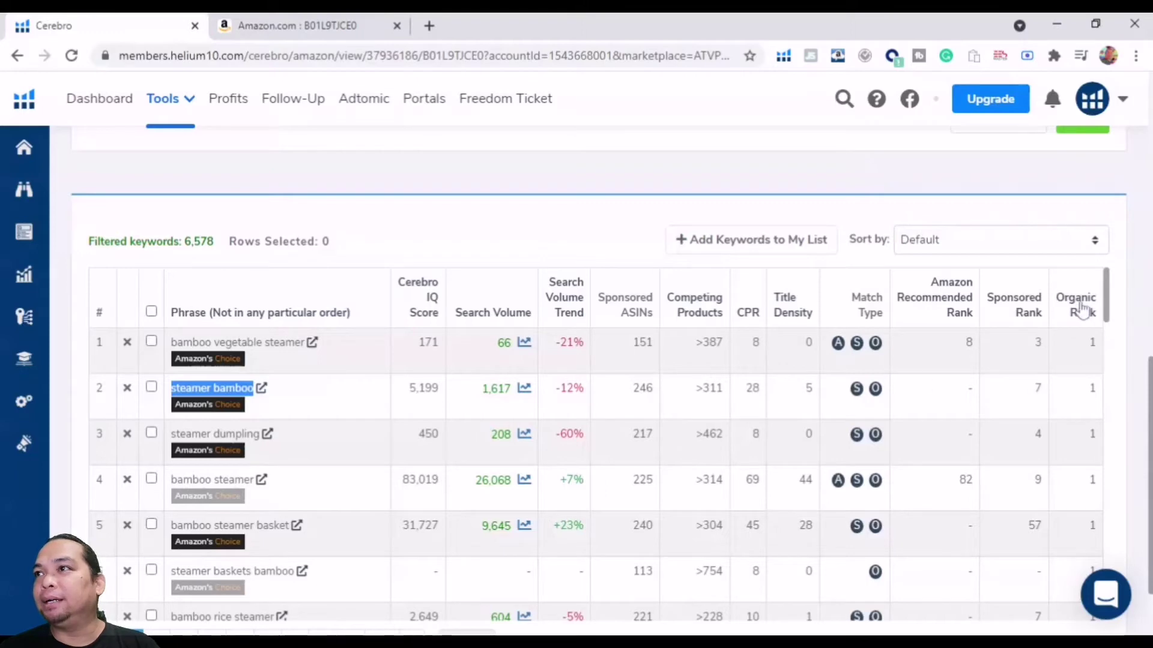
pyautogui.moveTo(1081, 310)
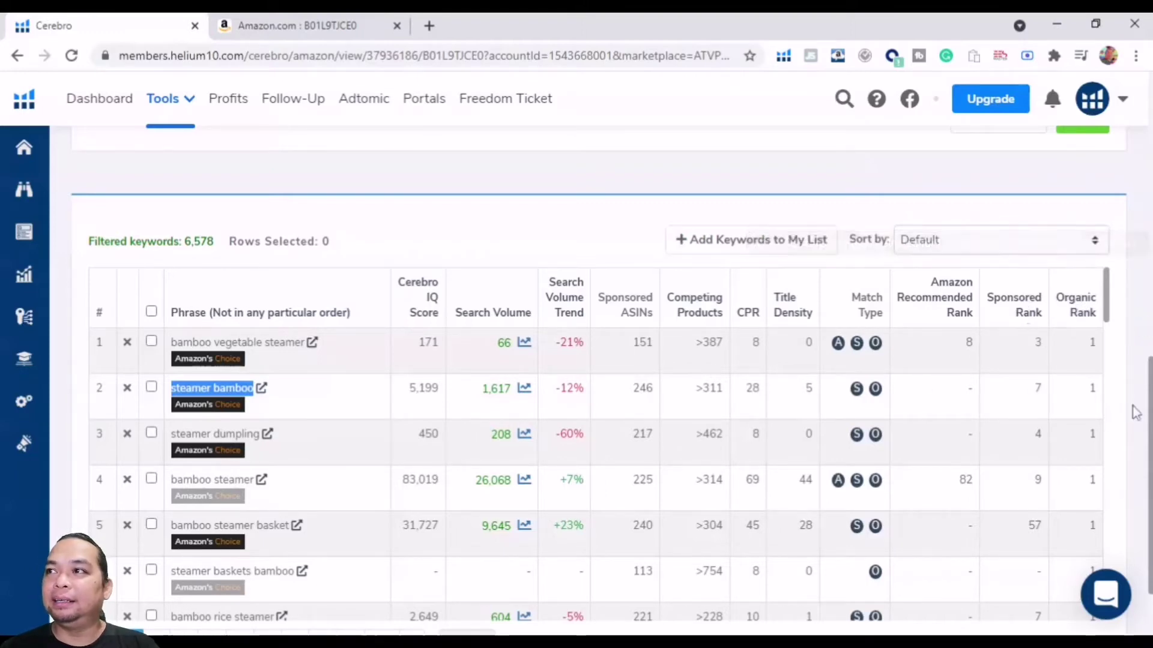
pyautogui.scroll(-1, 1132, 428)
pyautogui.scroll(-1, 1132, 430)
pyautogui.moveTo(1035, 232)
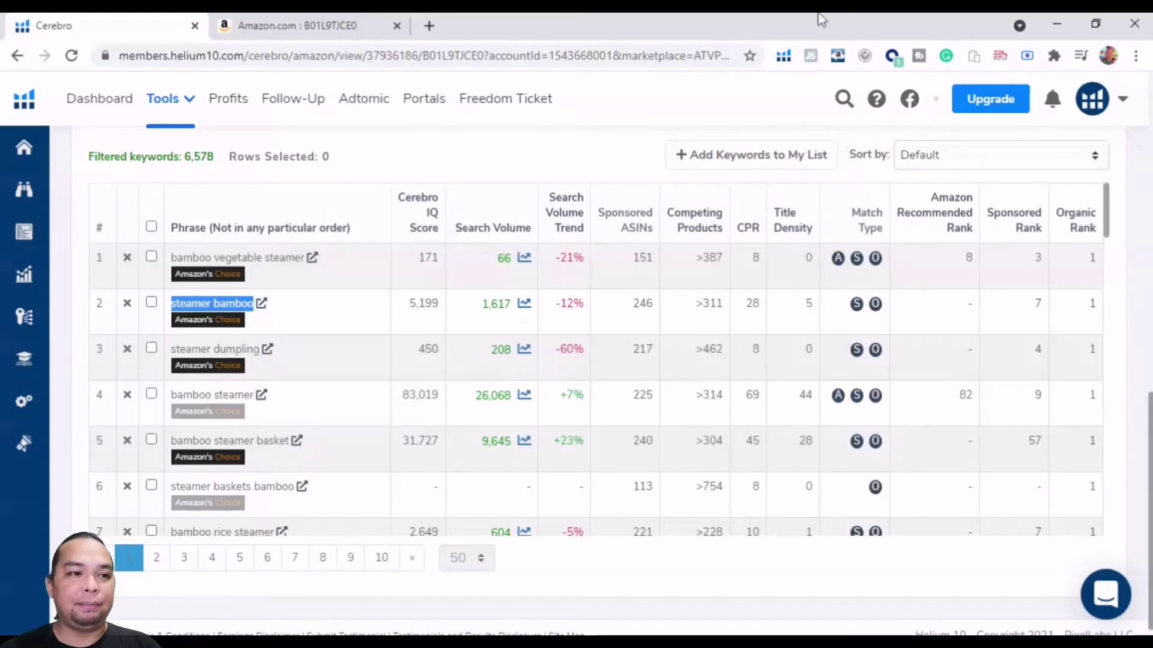
# Switch to the open Amazon page and replace the ASIN search with a search for "bamboo steamer"
pyautogui.click(268, 18)
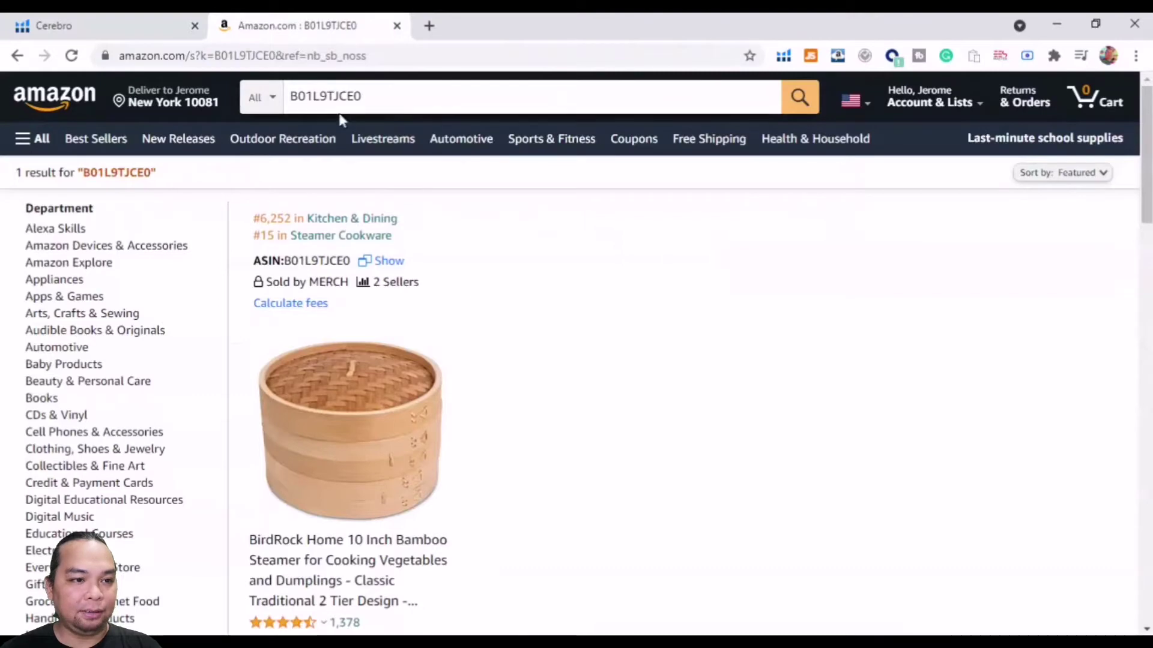
pyautogui.scroll(-2, 371, 429)
pyautogui.scroll(3, 414, 290)
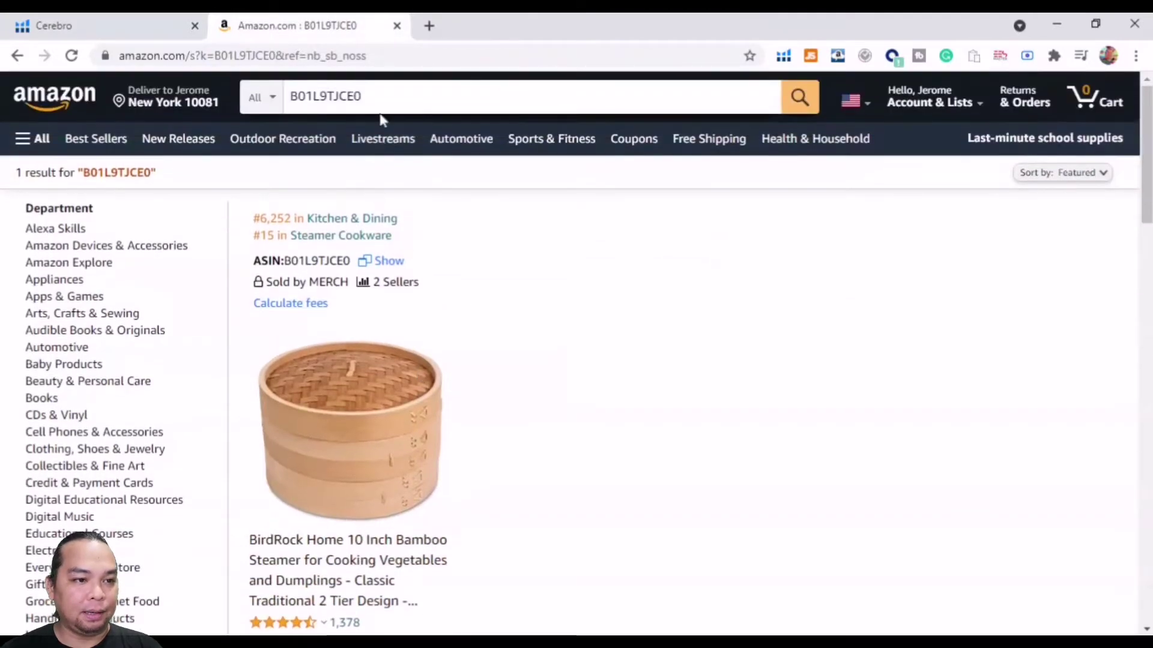
pyautogui.moveTo(362, 96); pyautogui.dragTo(293, 96)
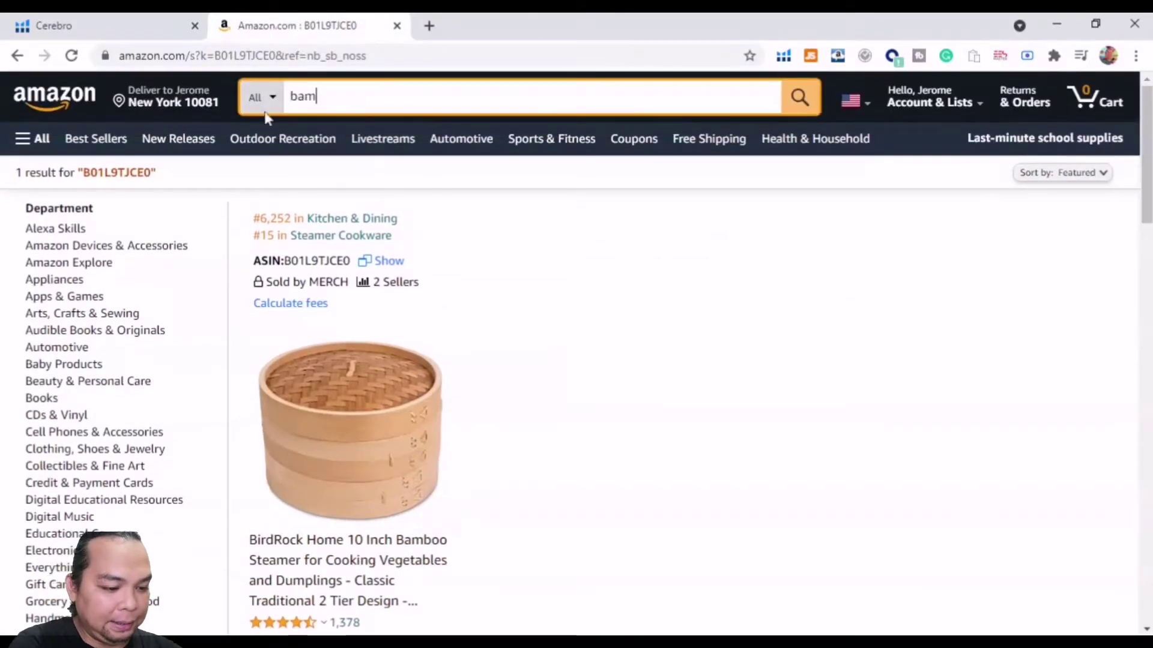
pyautogui.write('bamboost')
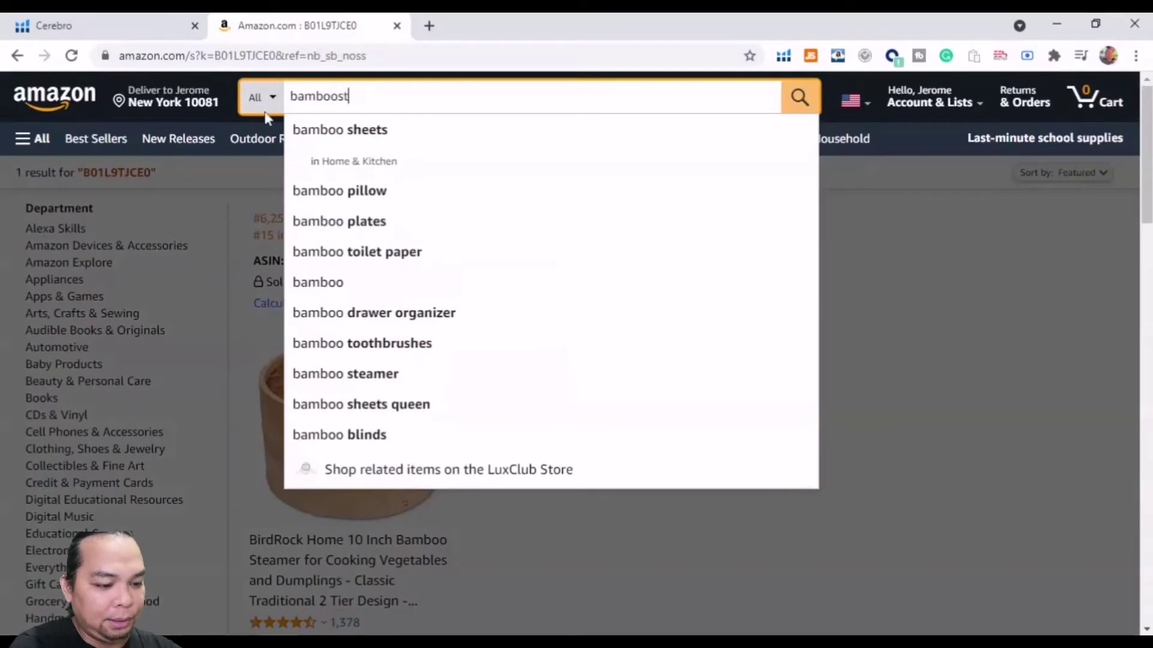
pyautogui.write('eamer')
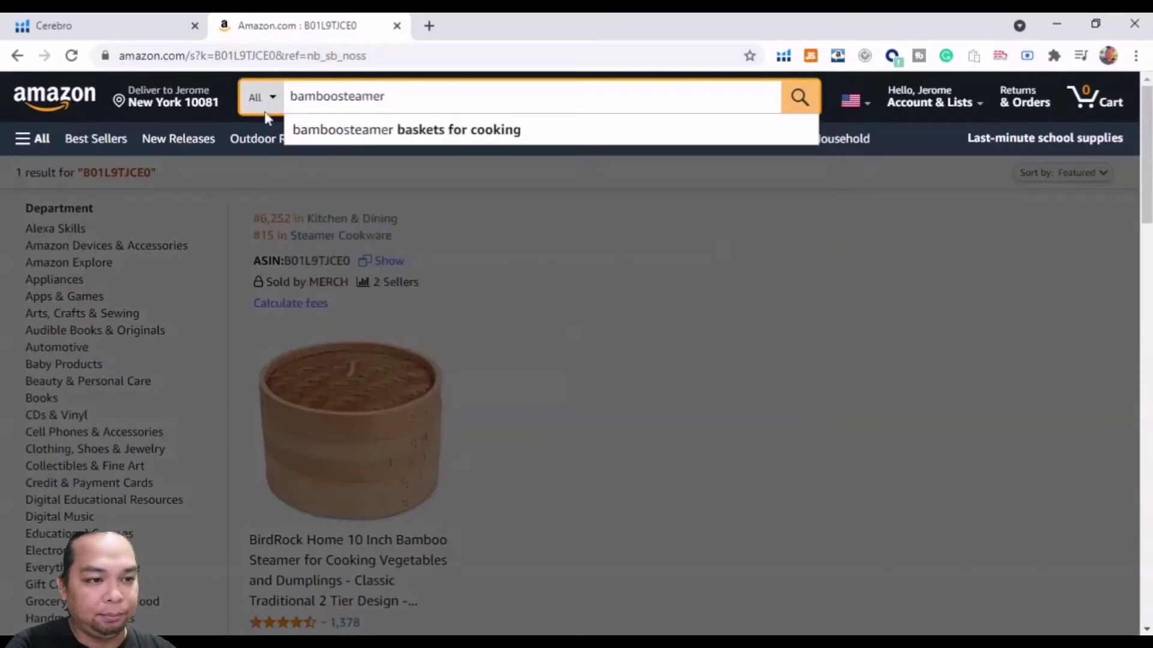
pyautogui.click(339, 96)
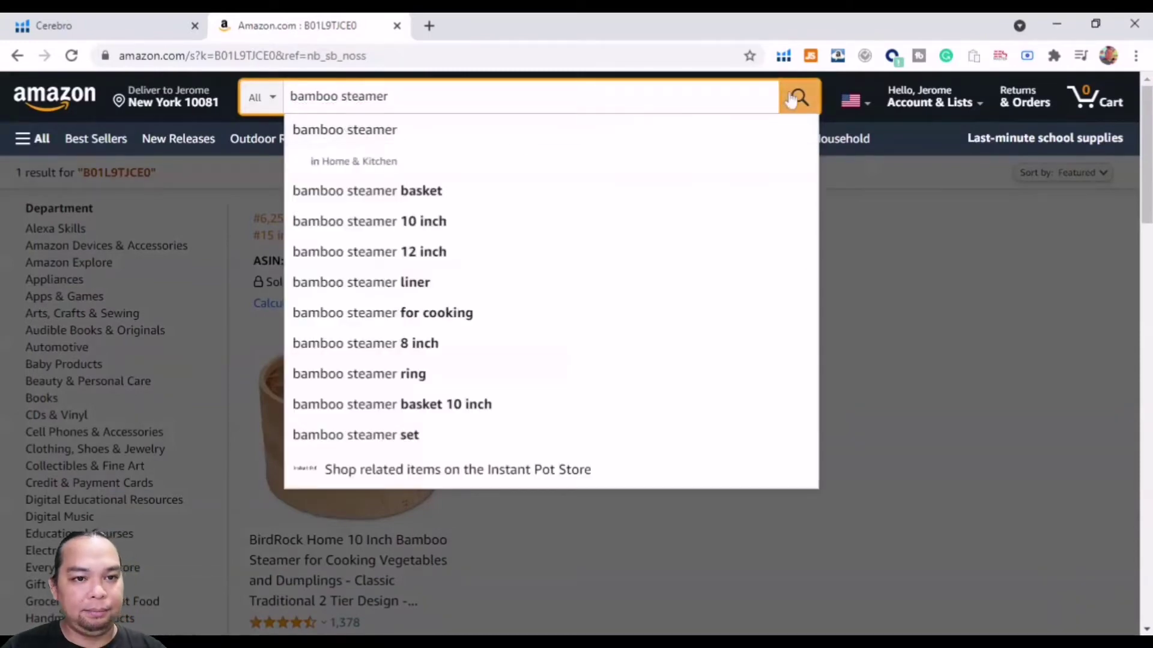
pyautogui.click(791, 99)
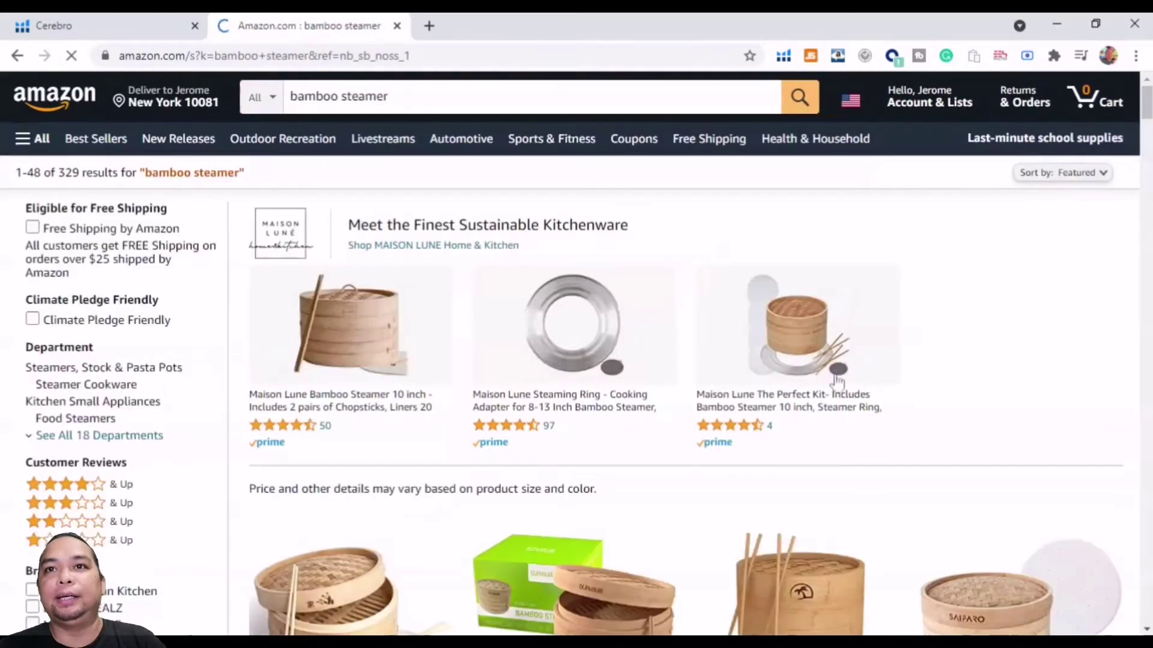
# Examine the bamboo steamer search results, comparing the organic listings with the first row's sponsored labels
pyautogui.scroll(-8, 369, 478)
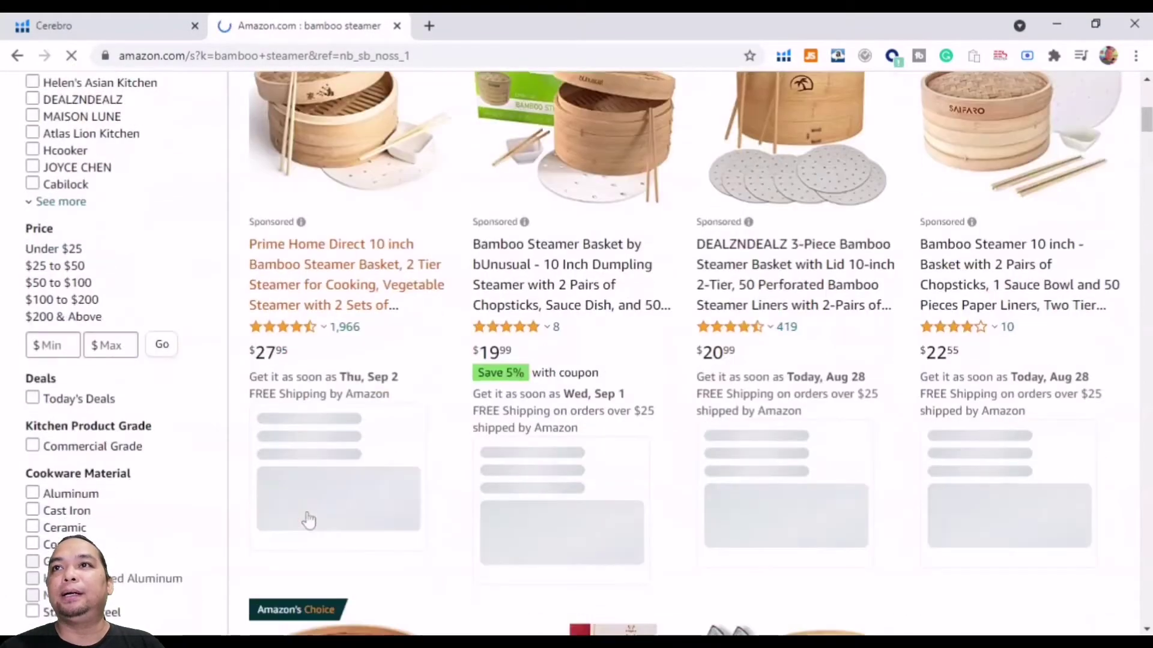
pyautogui.scroll(-8, 241, 486)
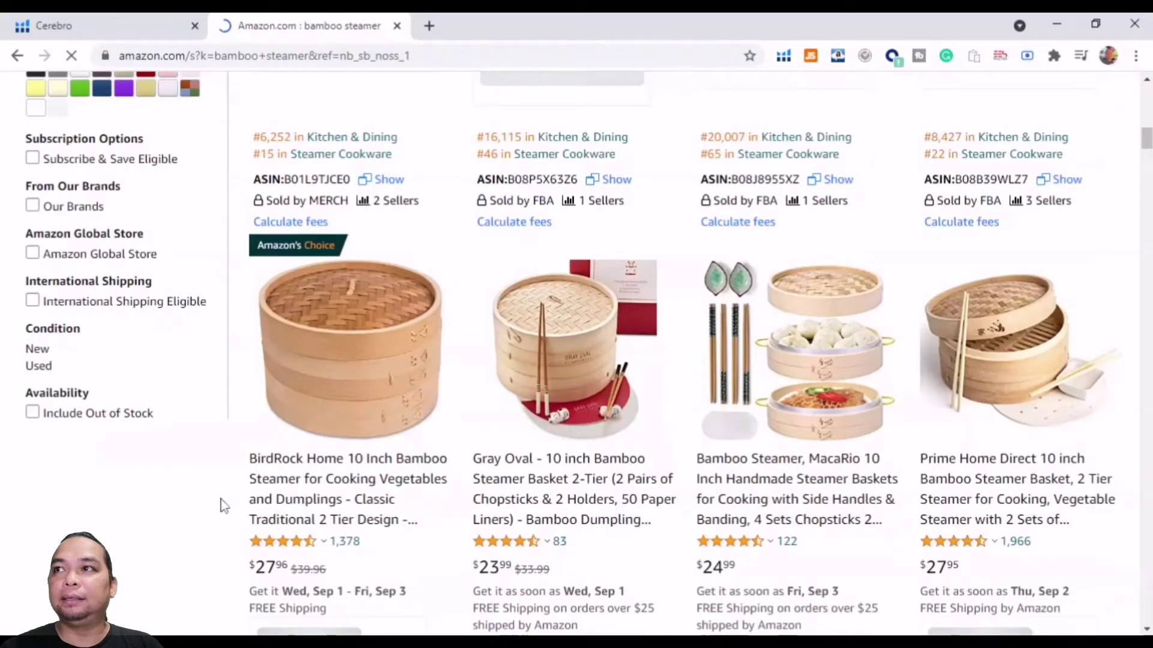
pyautogui.scroll(15, 222, 504)
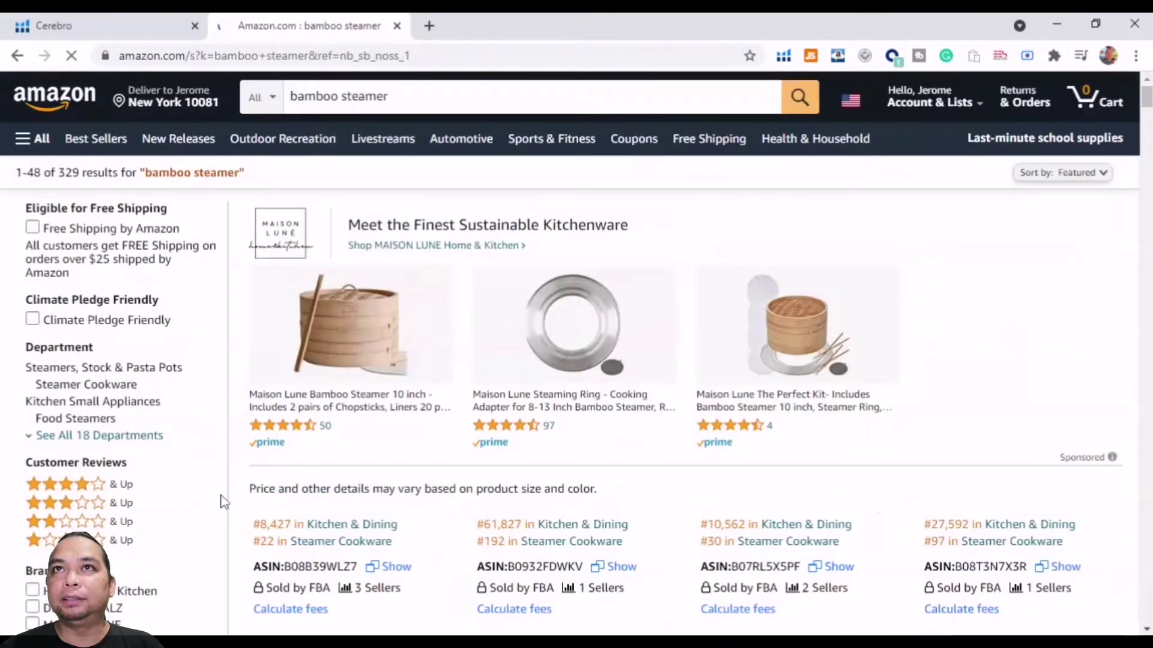
pyautogui.scroll(-10, 233, 529)
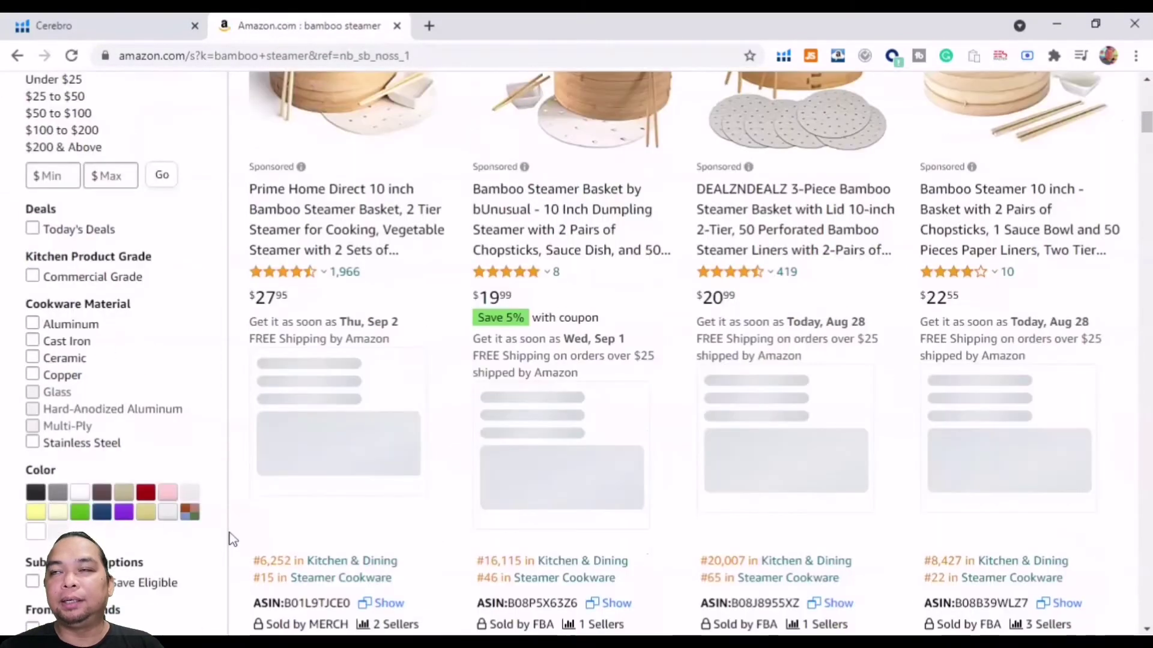
pyautogui.scroll(3, 233, 535)
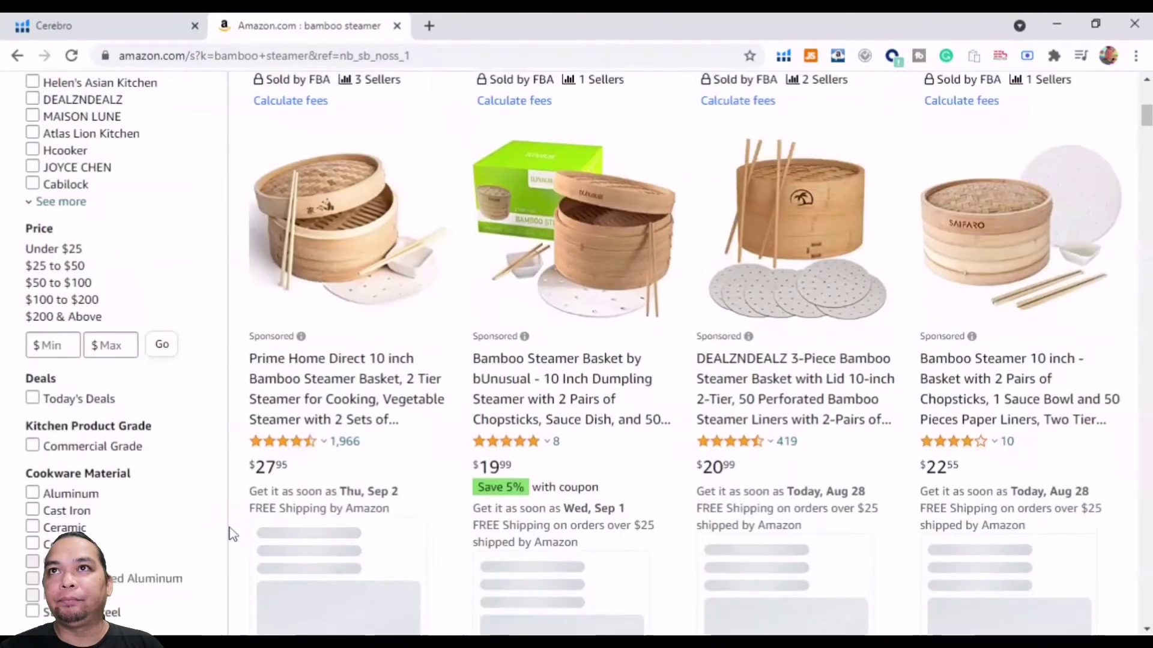
pyautogui.click(273, 336)
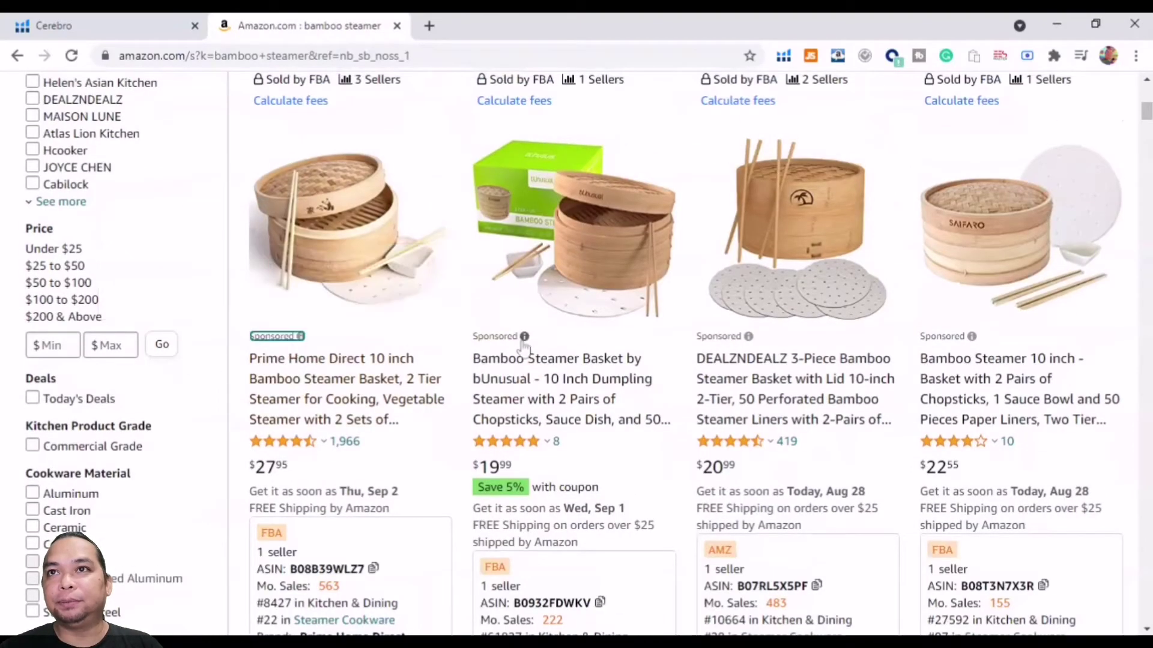
pyautogui.click(947, 337)
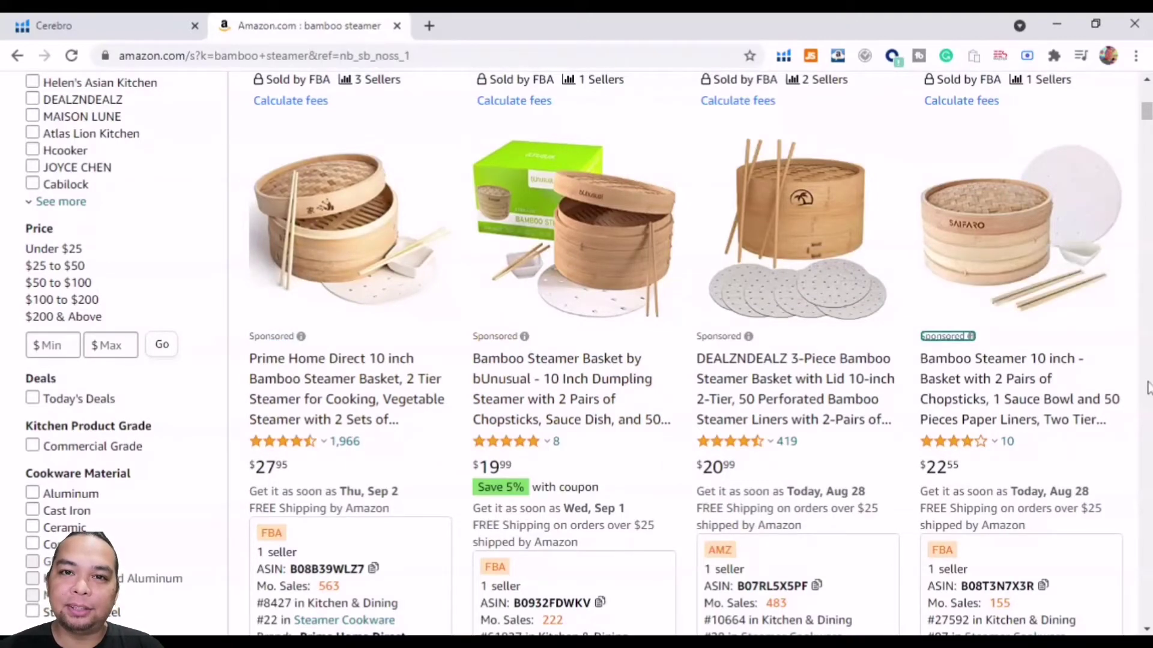
# View and dismiss the ad explanation of the first sponsored Prime Home Direct listing, and review the surrounding results
pyautogui.scroll(7, 1059, 379)
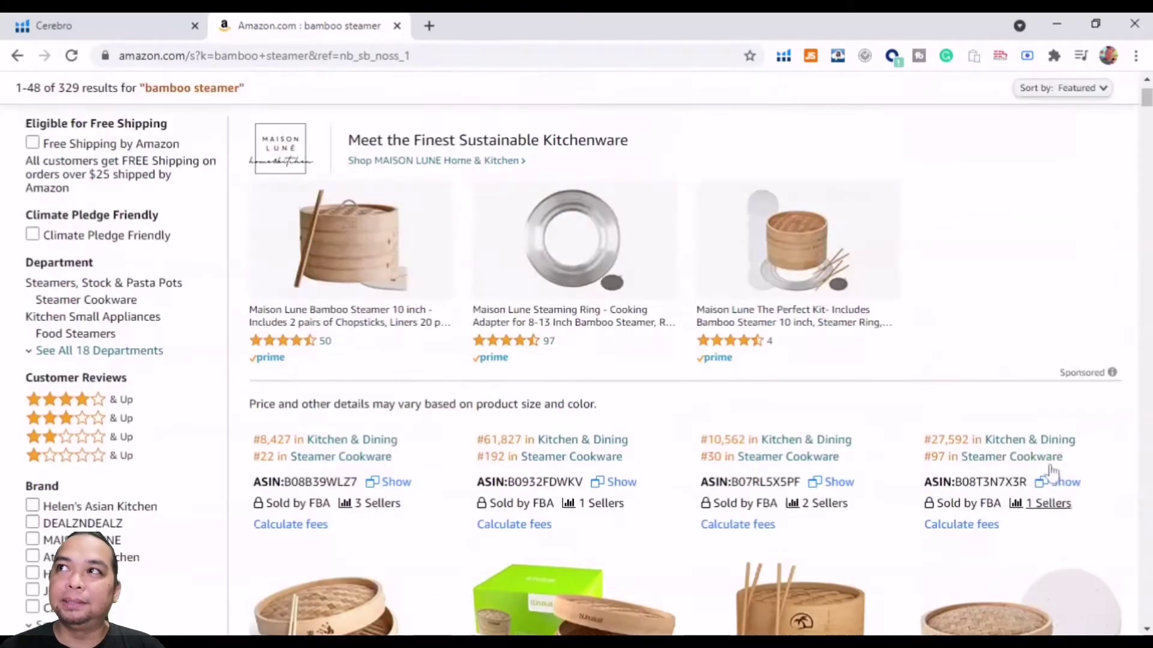
pyautogui.scroll(-3, 228, 466)
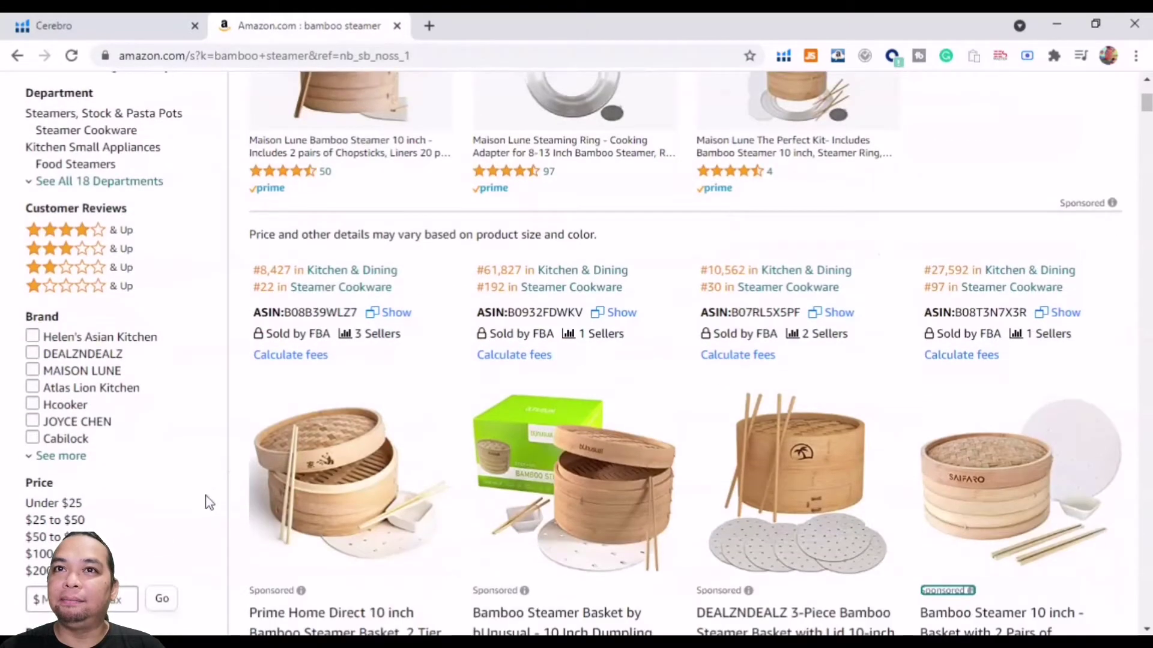
pyautogui.scroll(-2, 207, 514)
pyautogui.click(267, 507)
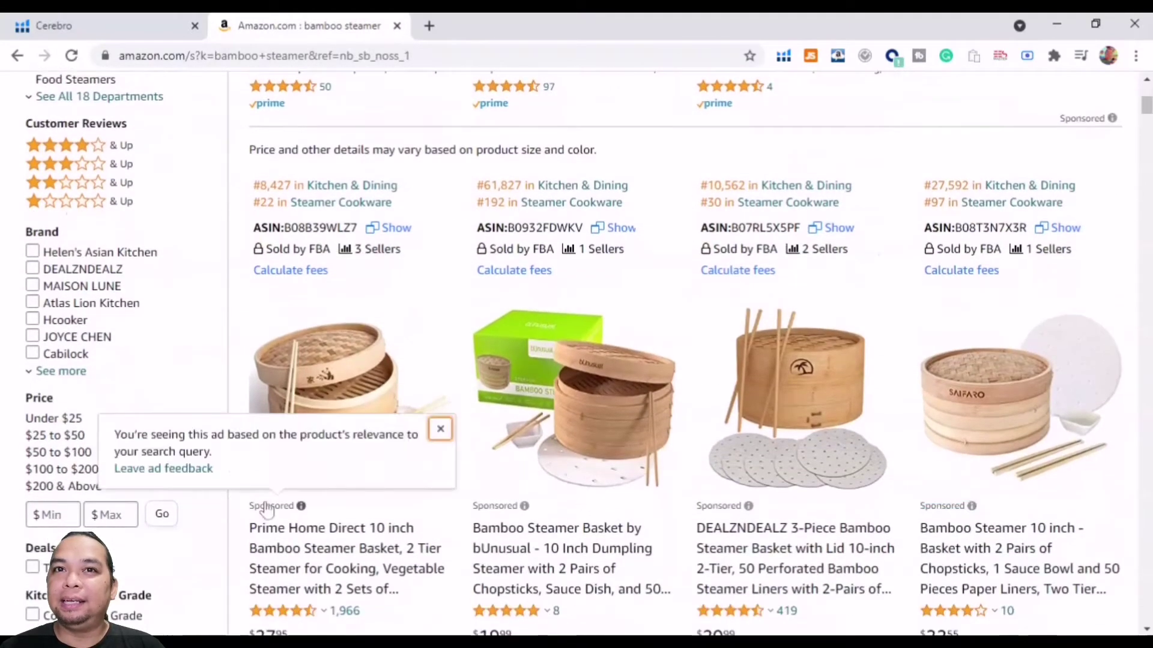
pyautogui.click(208, 535)
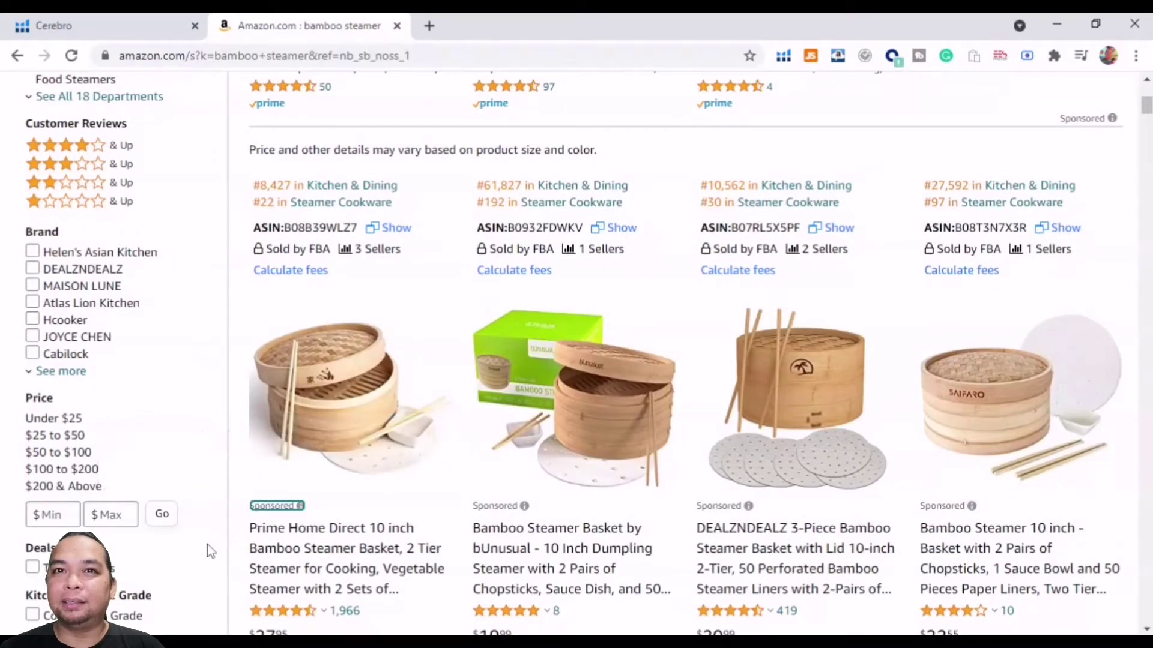
pyautogui.scroll(-2, 204, 553)
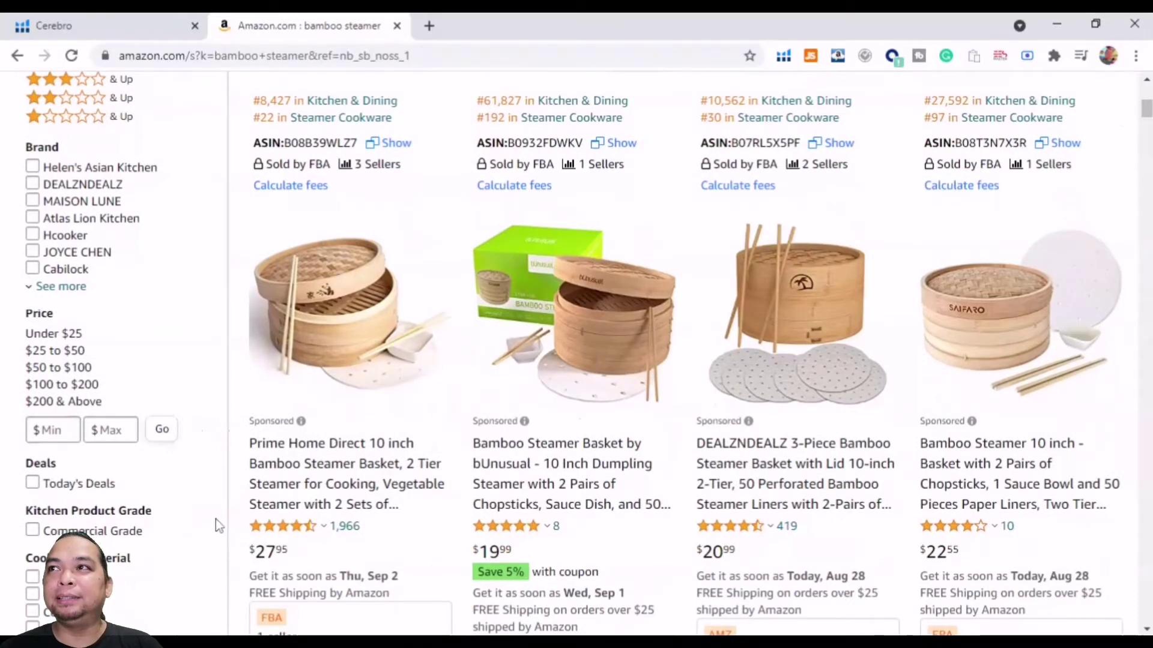
pyautogui.scroll(-4, 215, 520)
pyautogui.scroll(4, 206, 506)
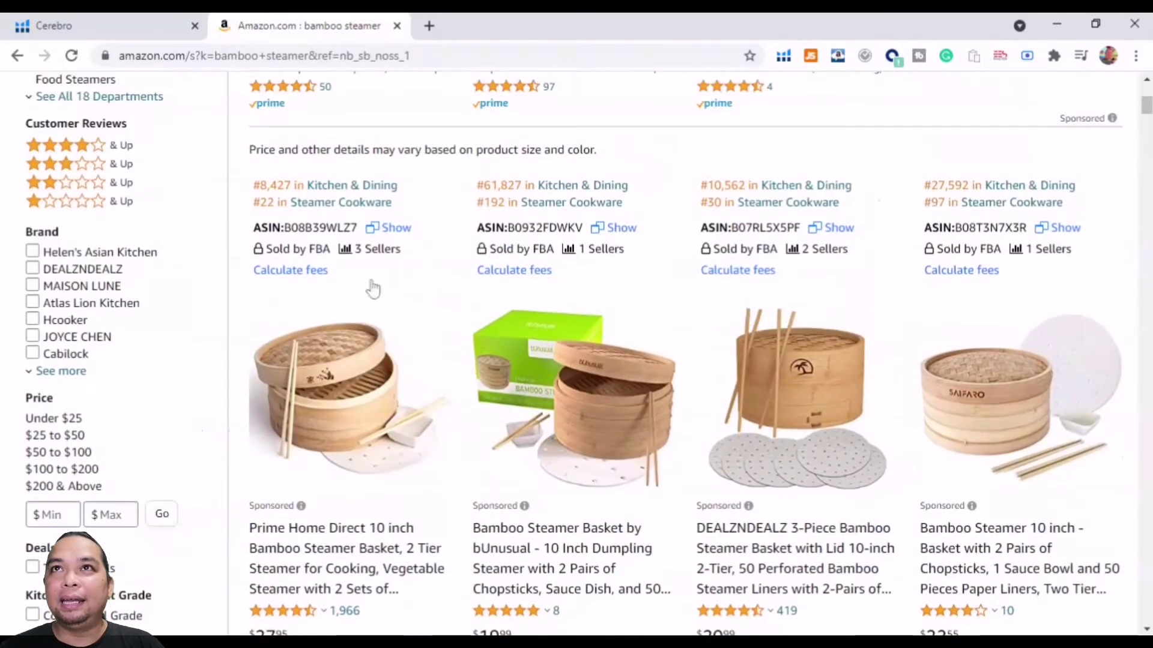
# Return to the Cerebro keyword results and review the filters and the sponsored and organic ranks of the phrases
pyautogui.click(174, 27)
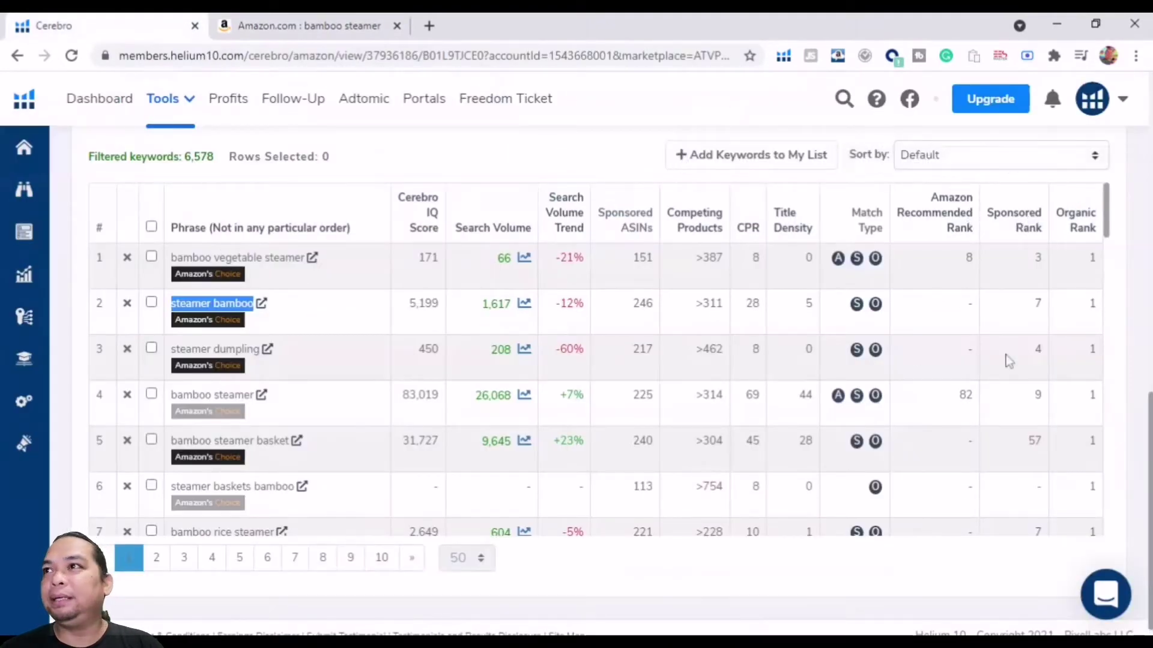
pyautogui.scroll(10, 332, 440)
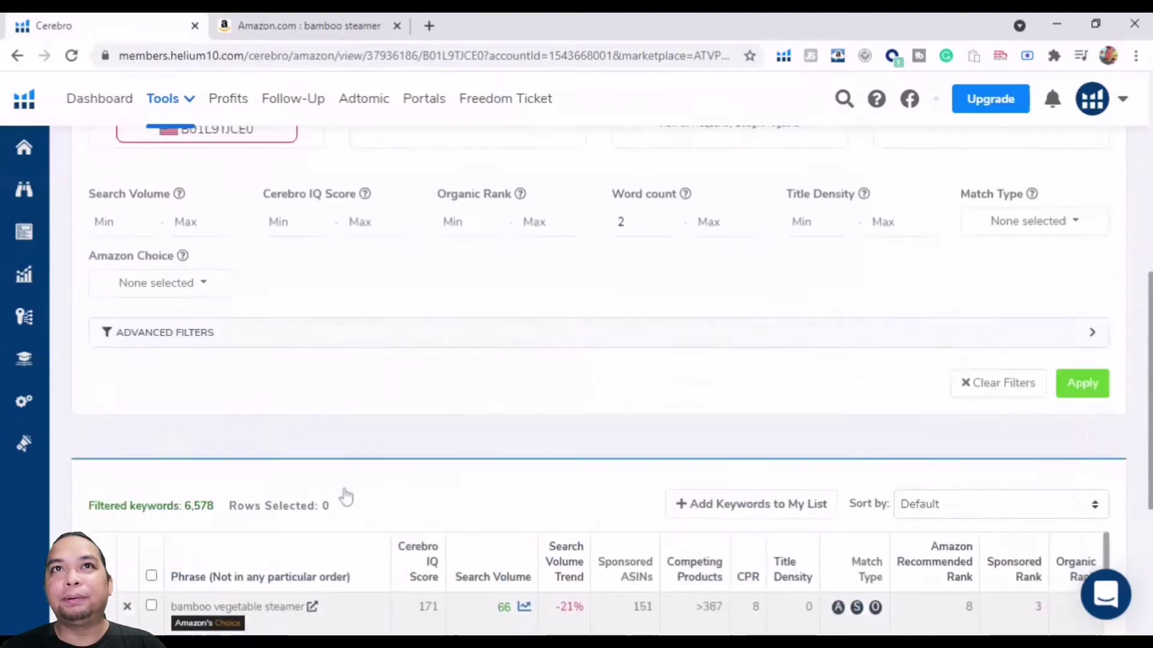
pyautogui.scroll(-10, 266, 478)
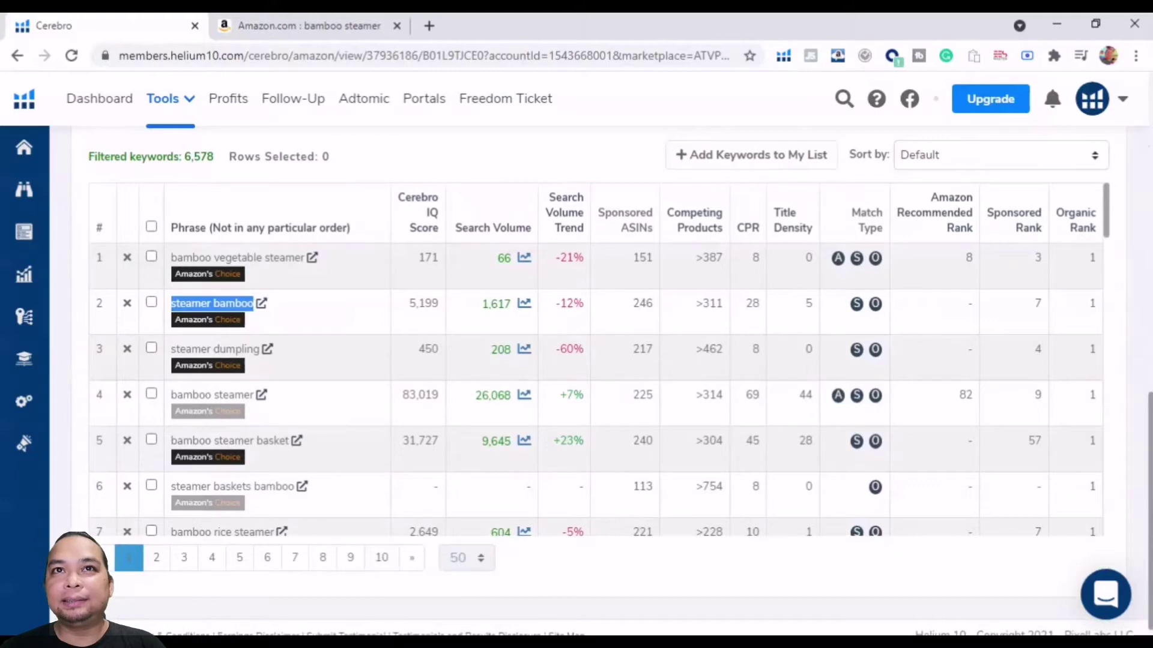
# Highlight the sponsored rank of the phrase "steamer bamboo" and review the analysed product's card and the keyword filters
pyautogui.click(1045, 309)
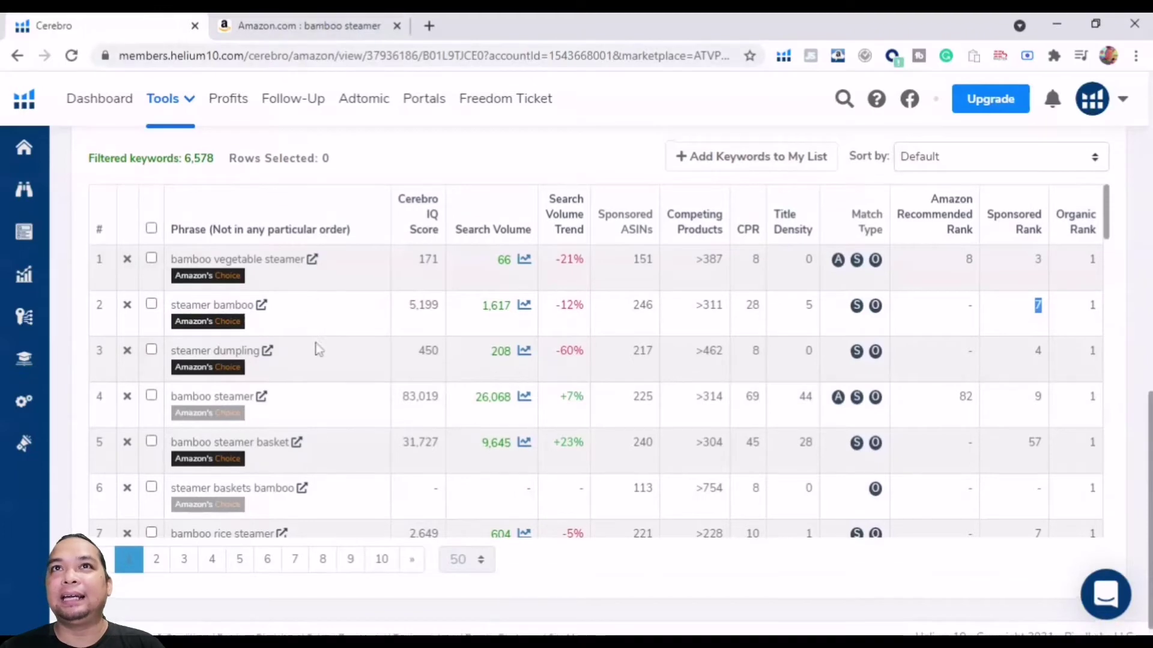
pyautogui.scroll(5, 313, 354)
pyautogui.scroll(3, 312, 365)
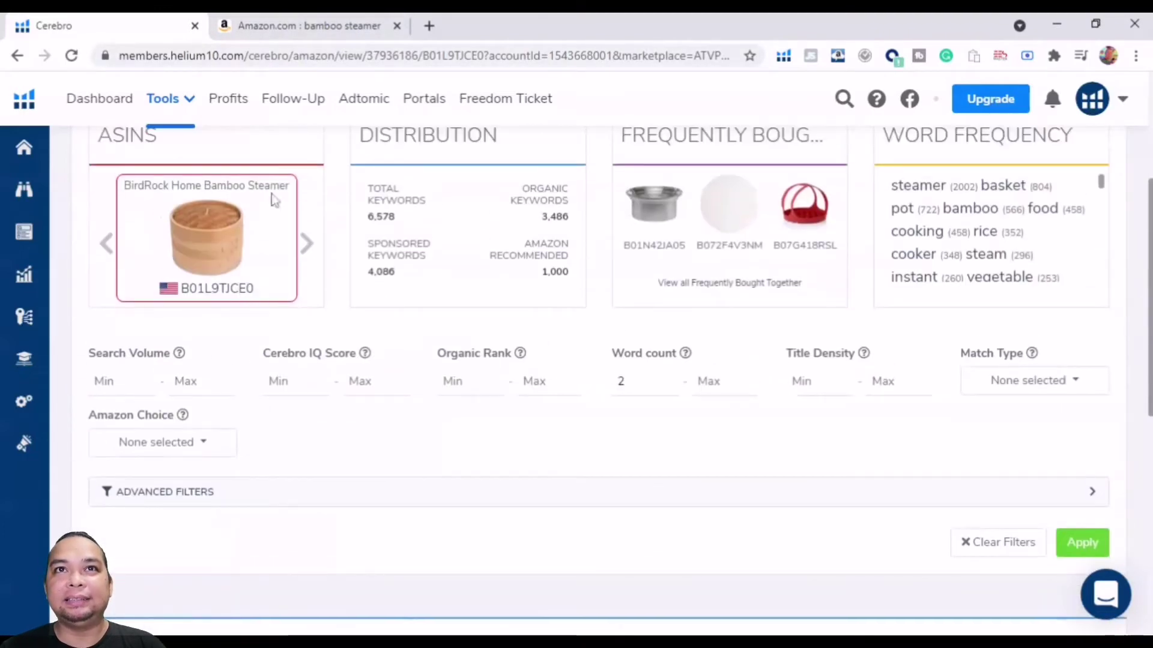
pyautogui.click(309, 25)
pyautogui.click(90, 25)
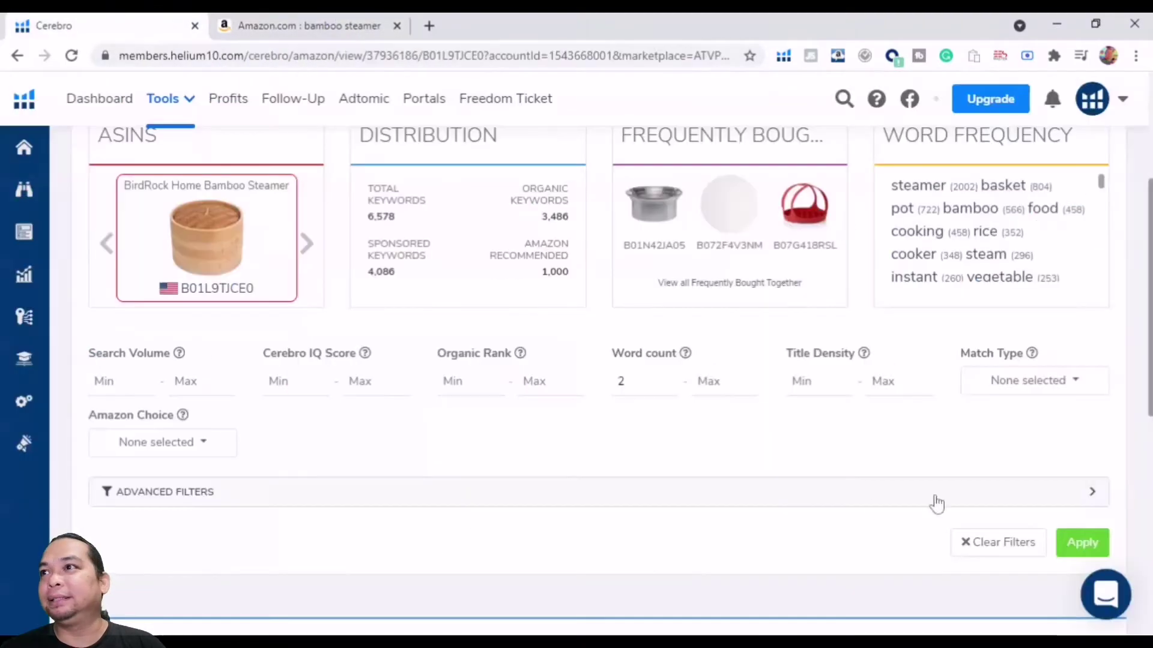
pyautogui.scroll(3, 805, 504)
pyautogui.scroll(-6, 804, 502)
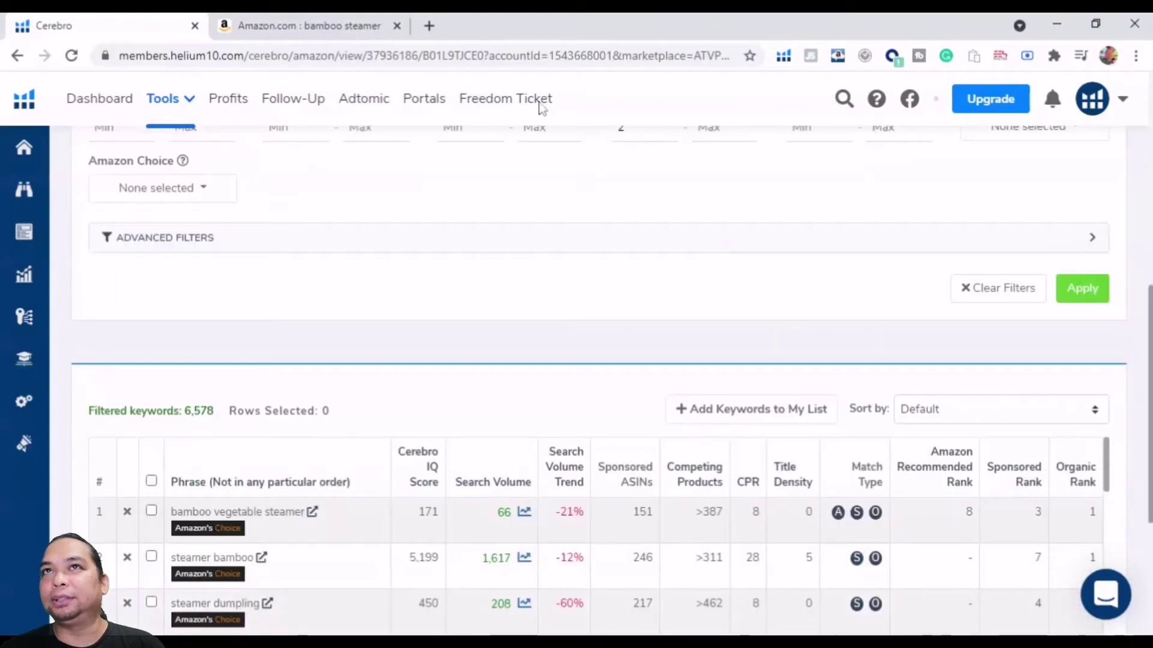
# Switch to the Amazon bamboo steamer results and trace the sponsored listings down to the sponsored BirdRock Home steamer
pyautogui.click(343, 22)
pyautogui.scroll(-1, 206, 535)
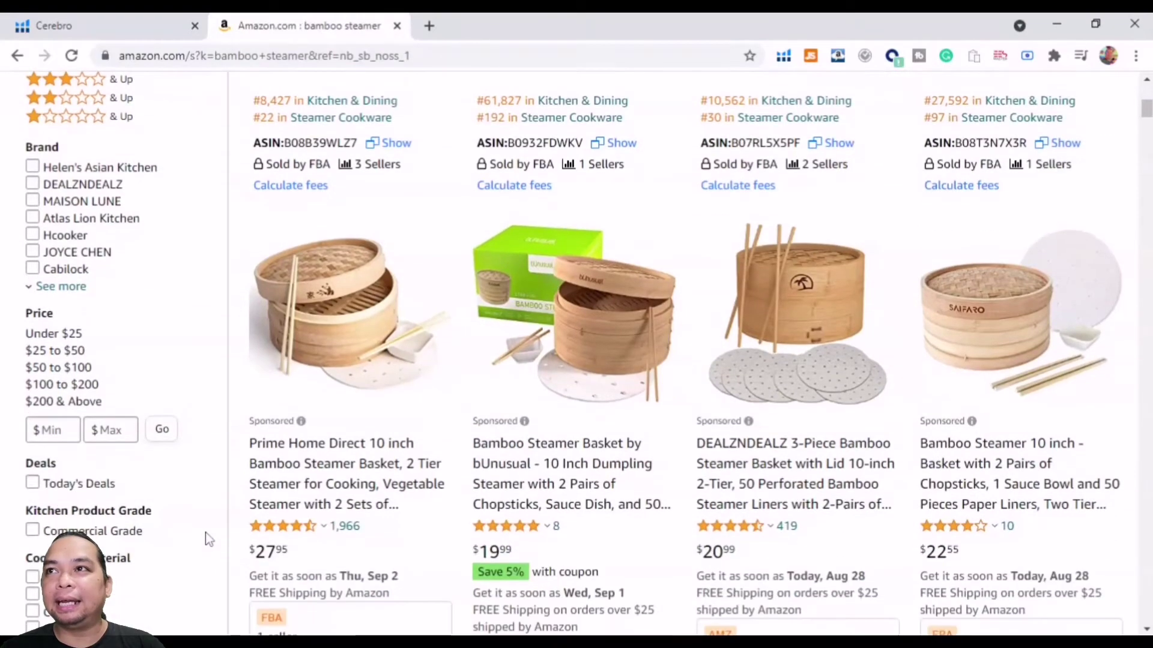
pyautogui.click(283, 421)
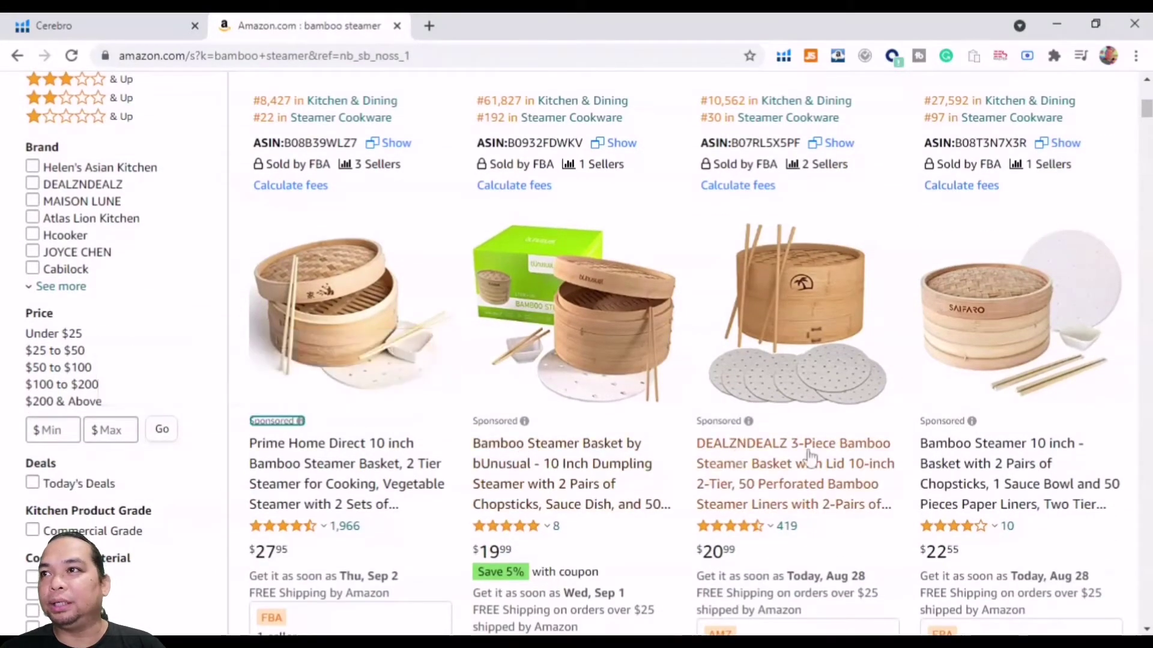
pyautogui.scroll(-3, 745, 481)
pyautogui.scroll(-7, 186, 489)
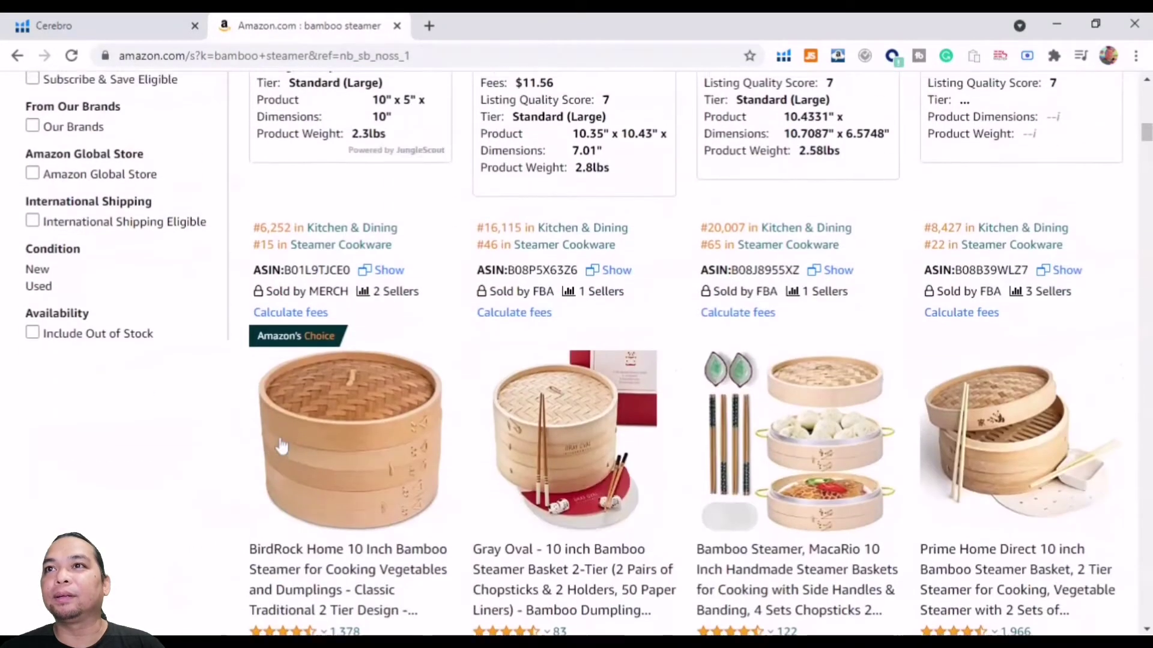
pyautogui.scroll(-10, 239, 504)
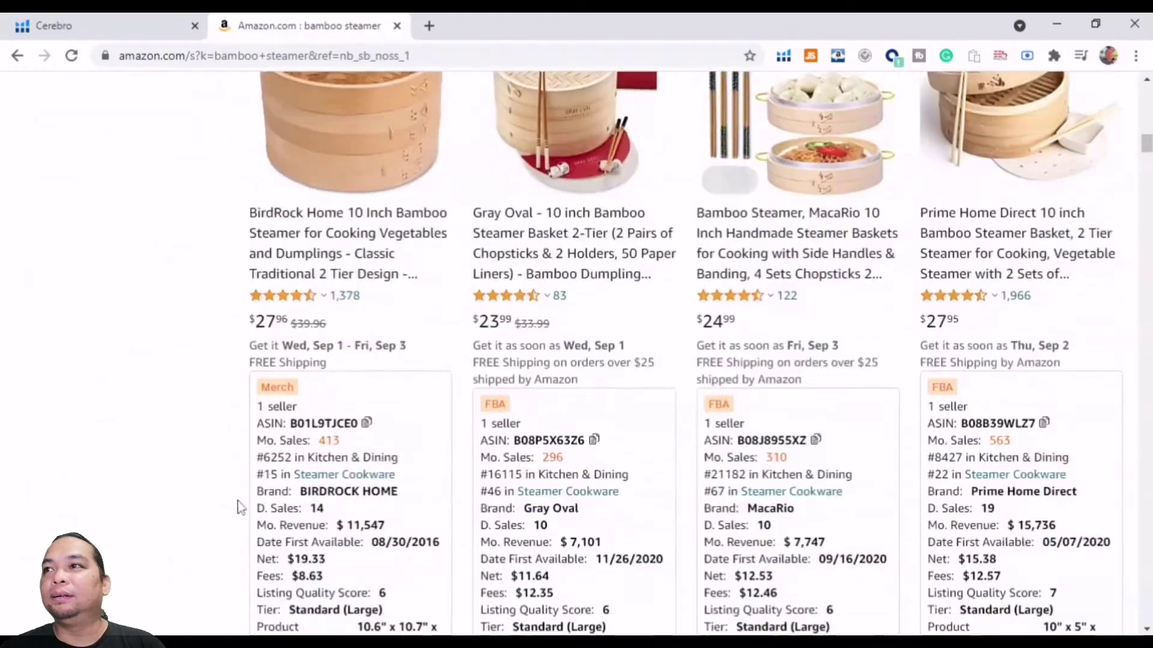
pyautogui.scroll(-14, 239, 507)
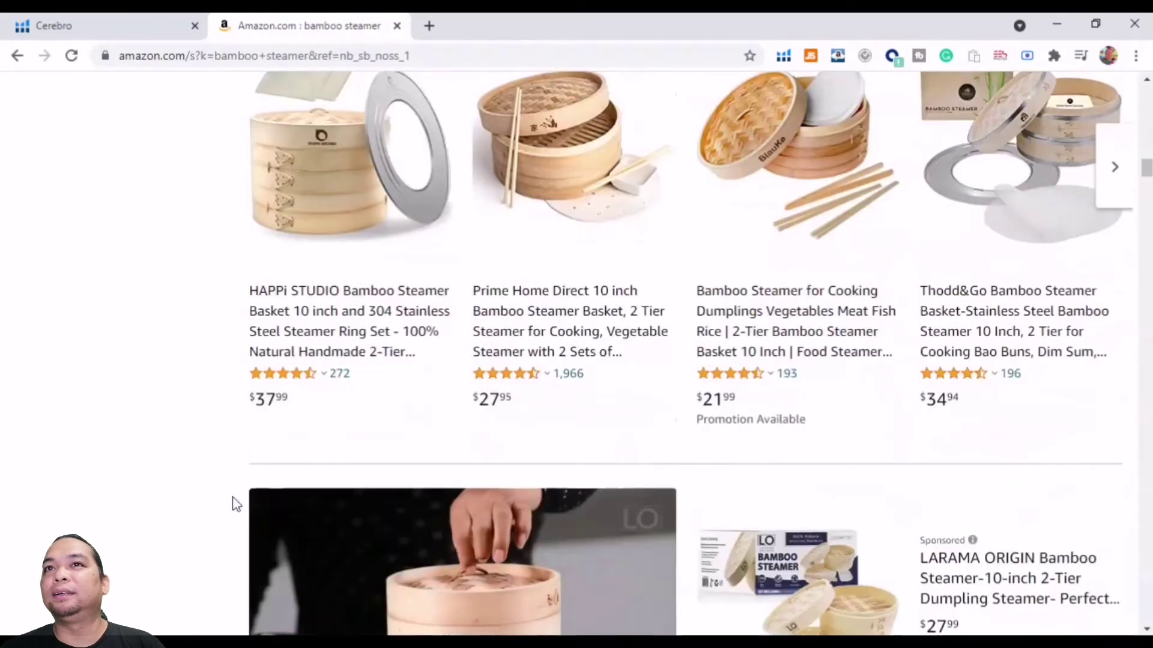
pyautogui.scroll(-10, 234, 503)
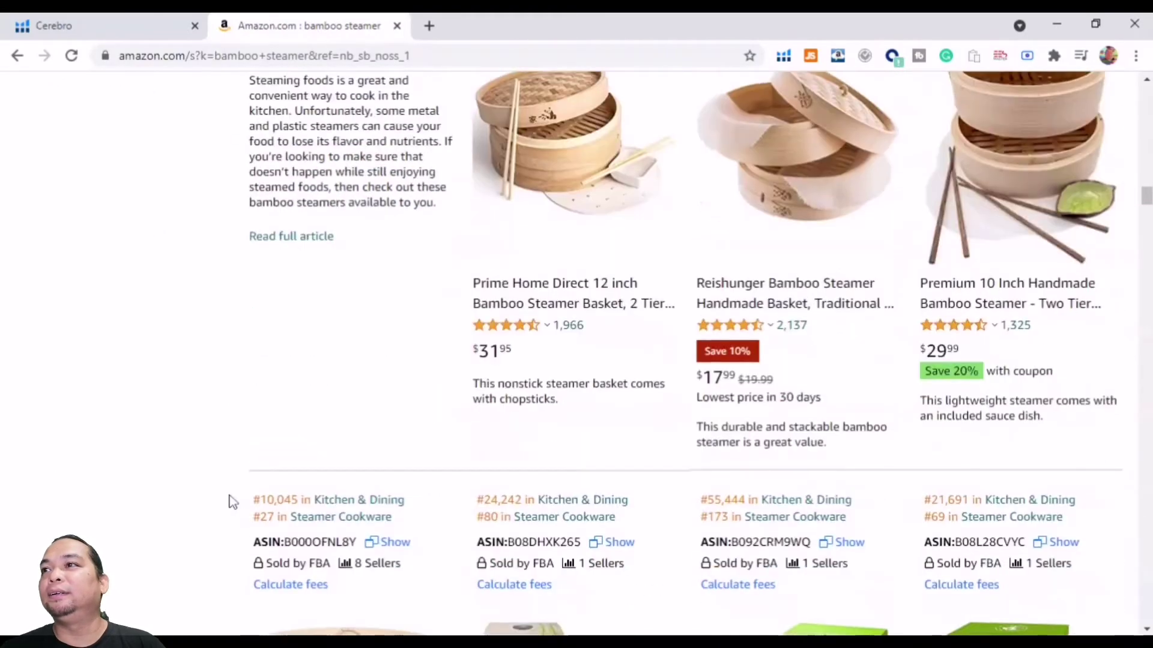
pyautogui.scroll(-12, 233, 502)
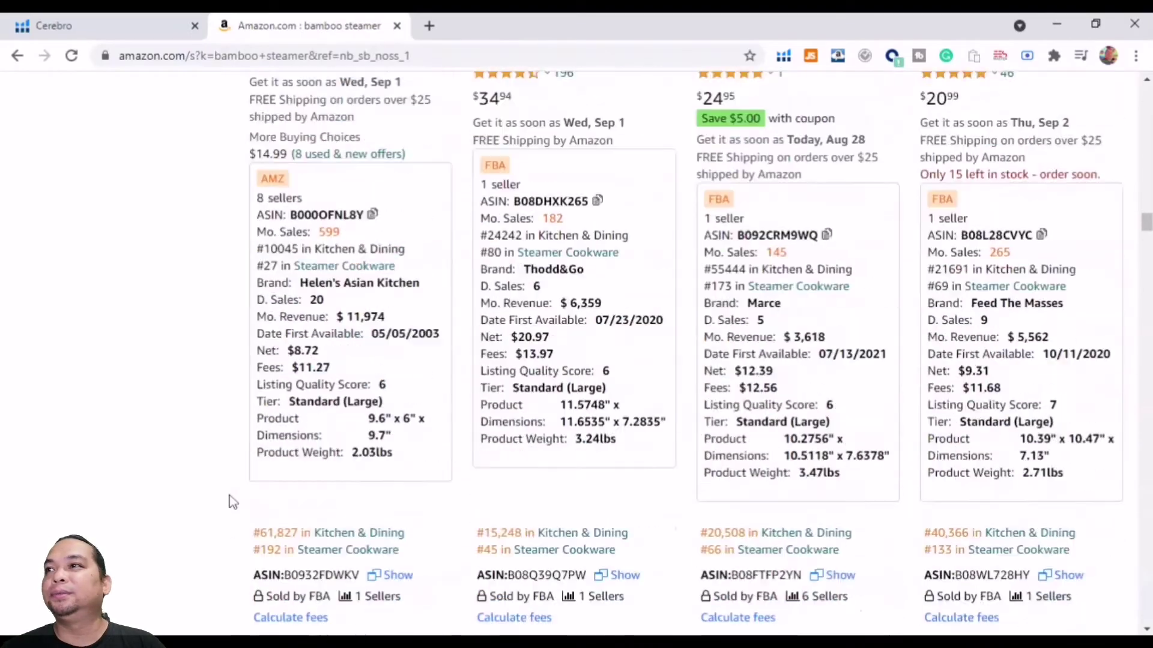
pyautogui.scroll(-11, 233, 501)
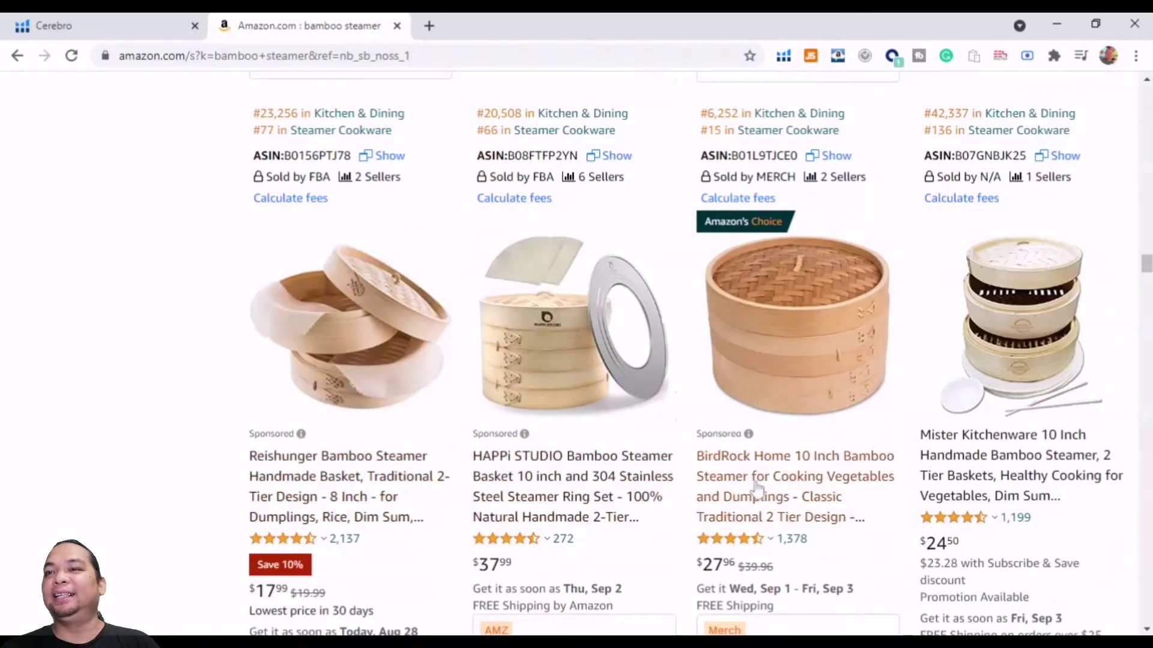
# Compare the BirdRock Home product card in Cerebro with its sponsored listing in the Amazon results
pyautogui.click(89, 20)
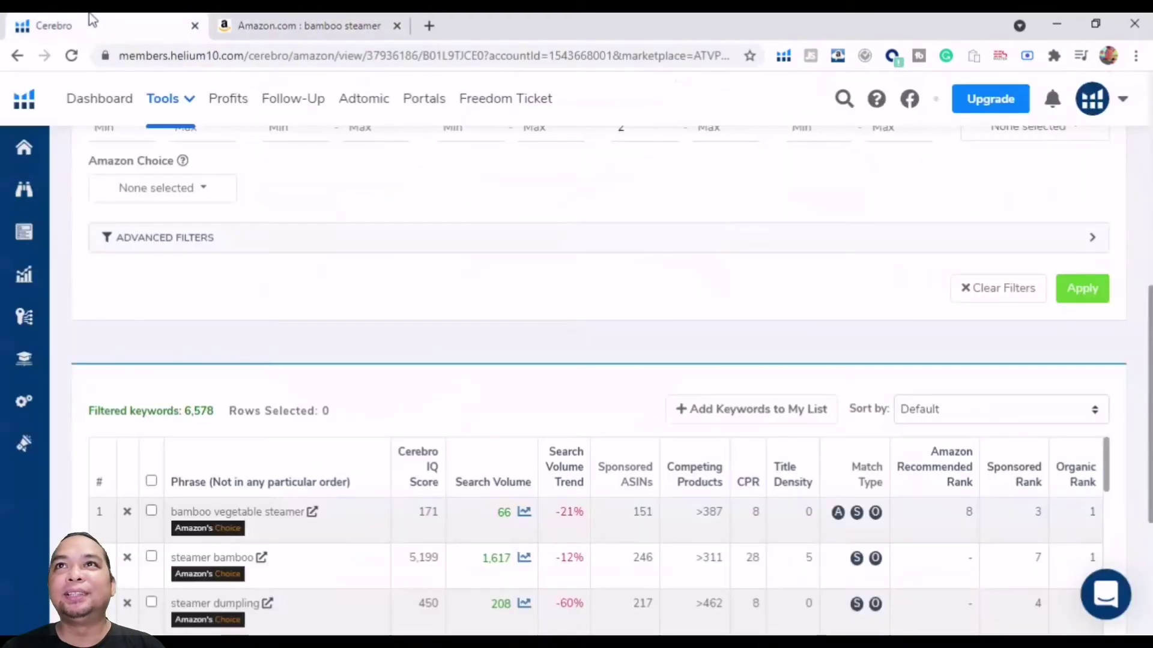
pyautogui.scroll(4, 150, 444)
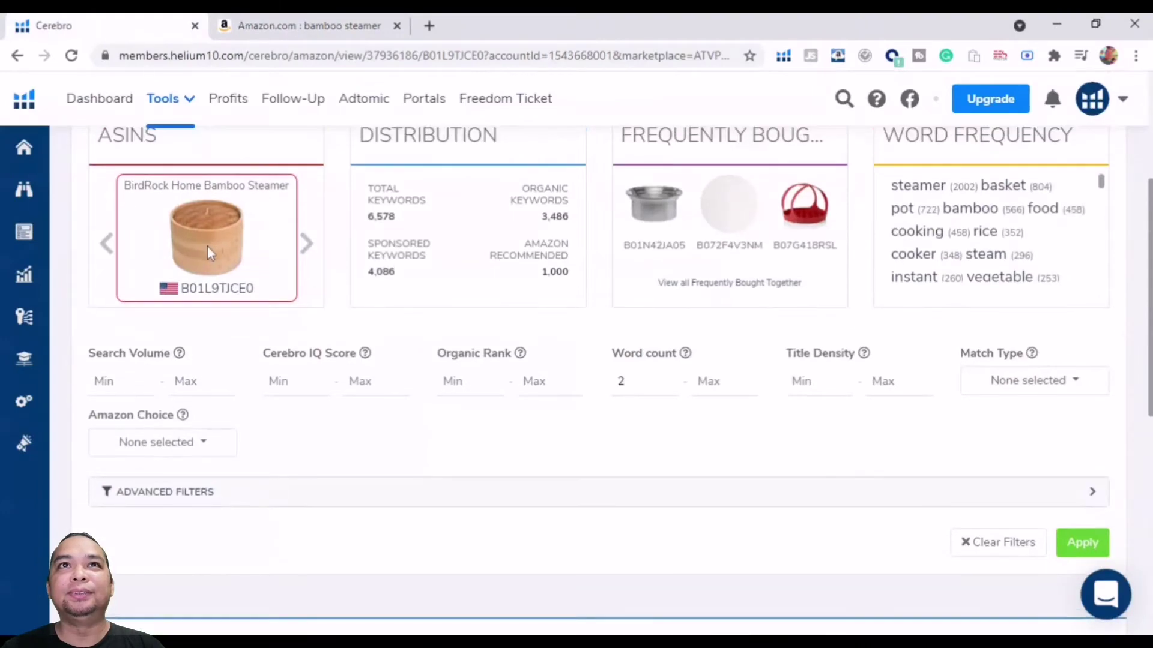
pyautogui.click(258, 25)
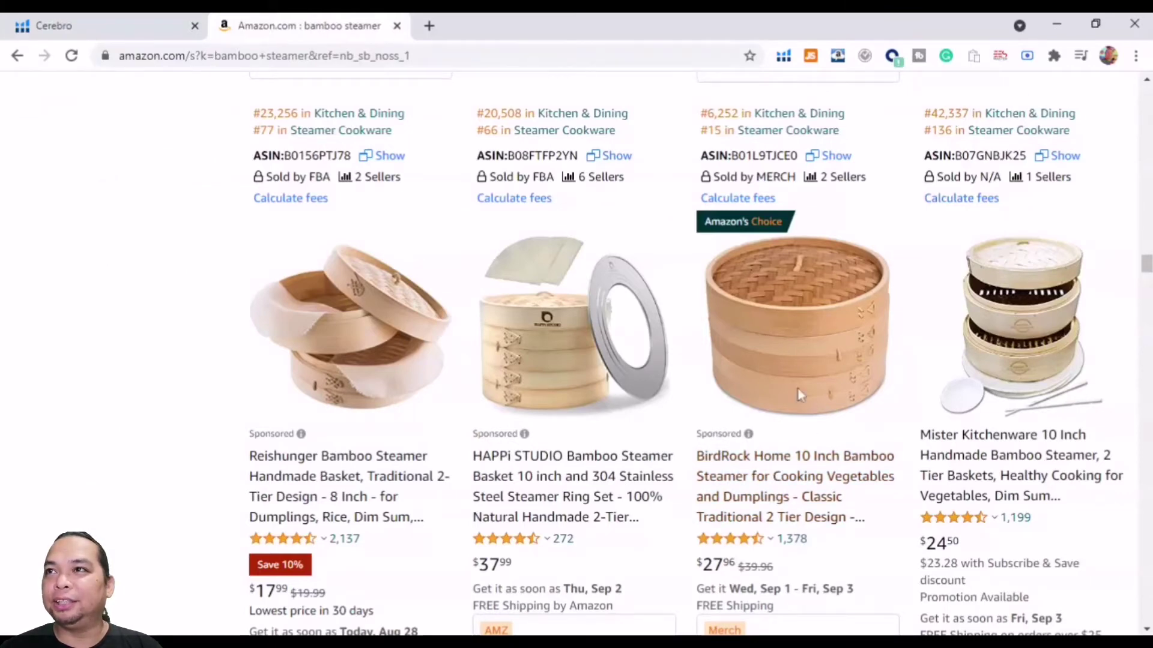
pyautogui.click(72, 25)
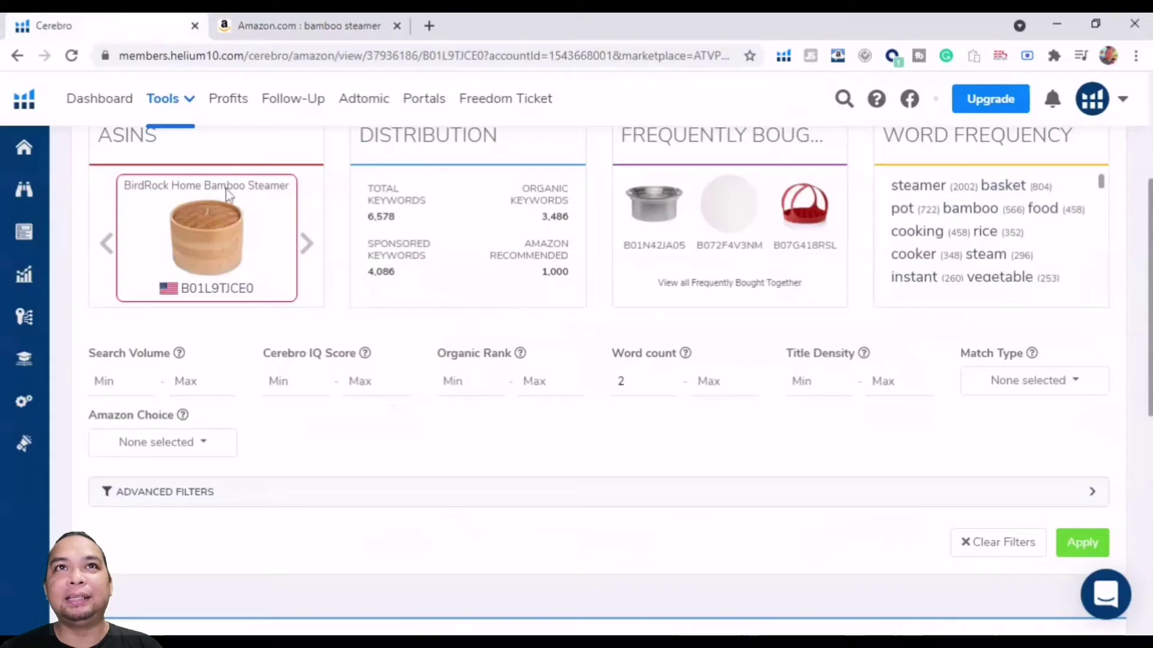
pyautogui.scroll(3, 227, 194)
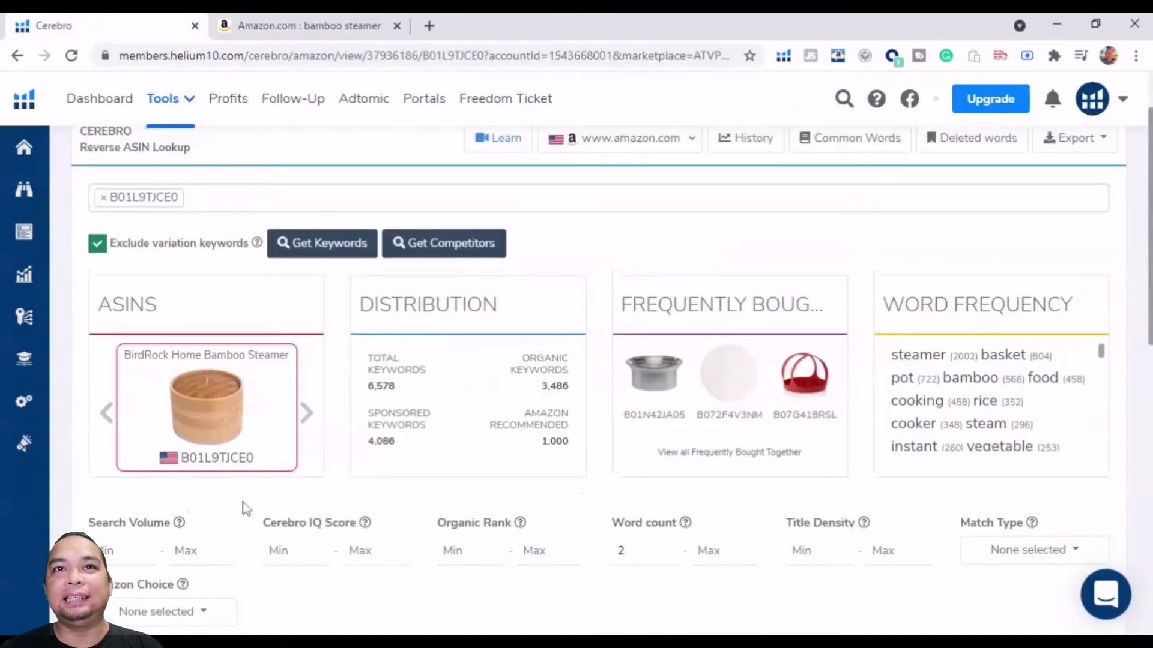
pyautogui.click(309, 25)
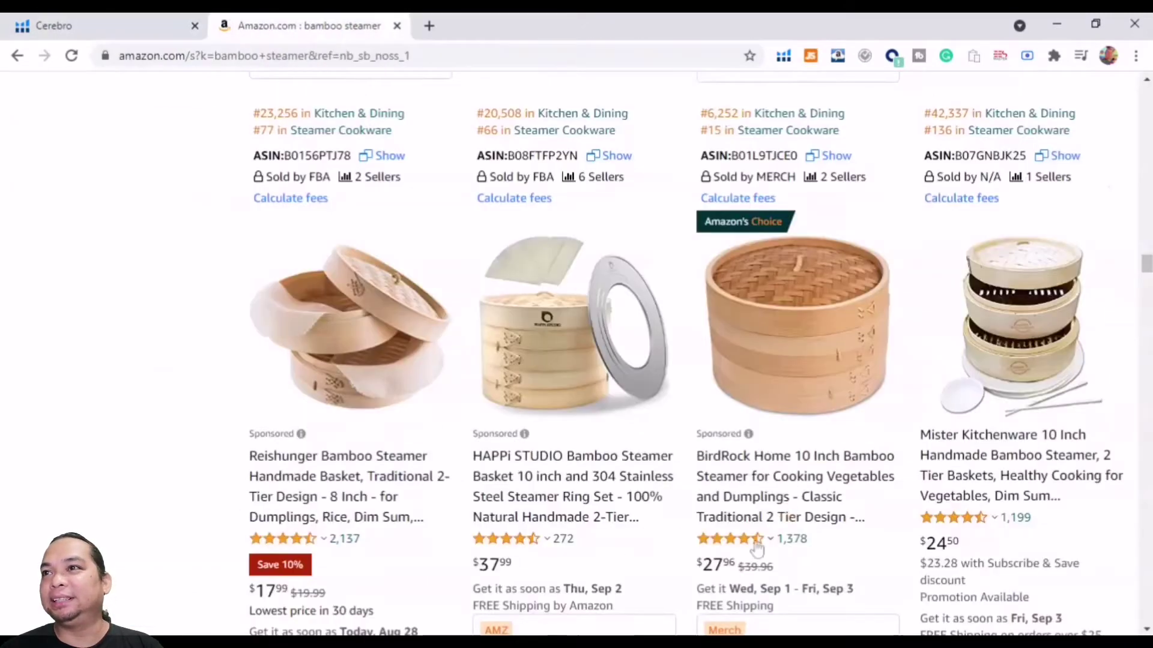
pyautogui.click(126, 31)
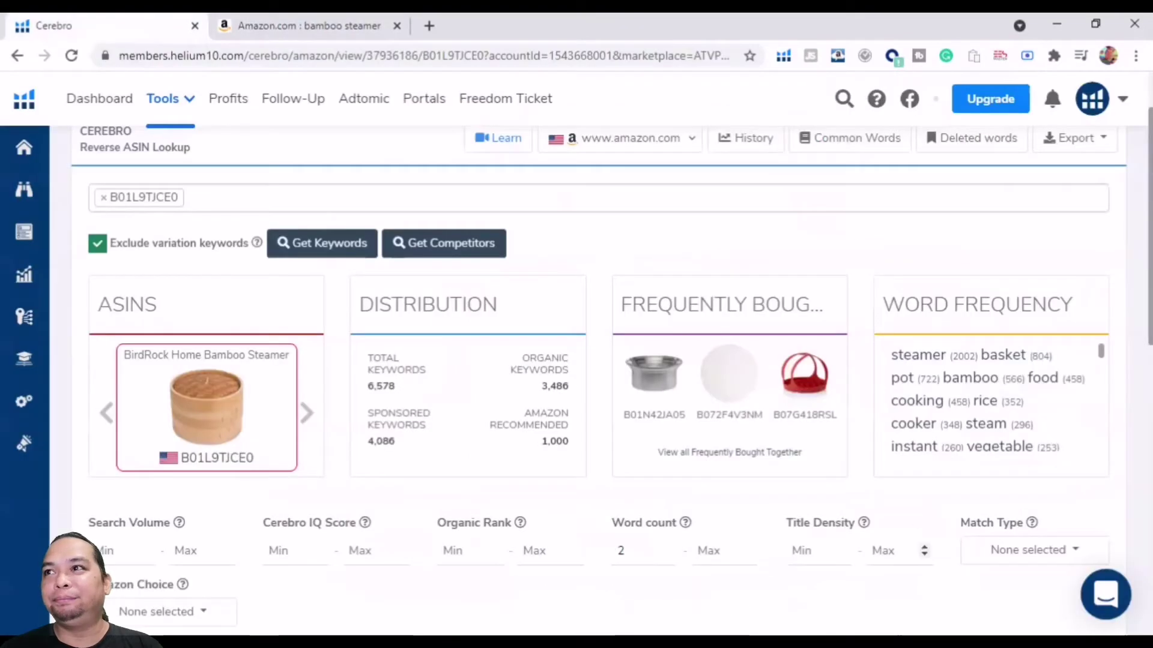
# Go through the Amazon results again from the first row, checking organic and sponsored placements down to the sponsored BirdRock Home listing
pyautogui.click(309, 25)
pyautogui.scroll(-15, 264, 420)
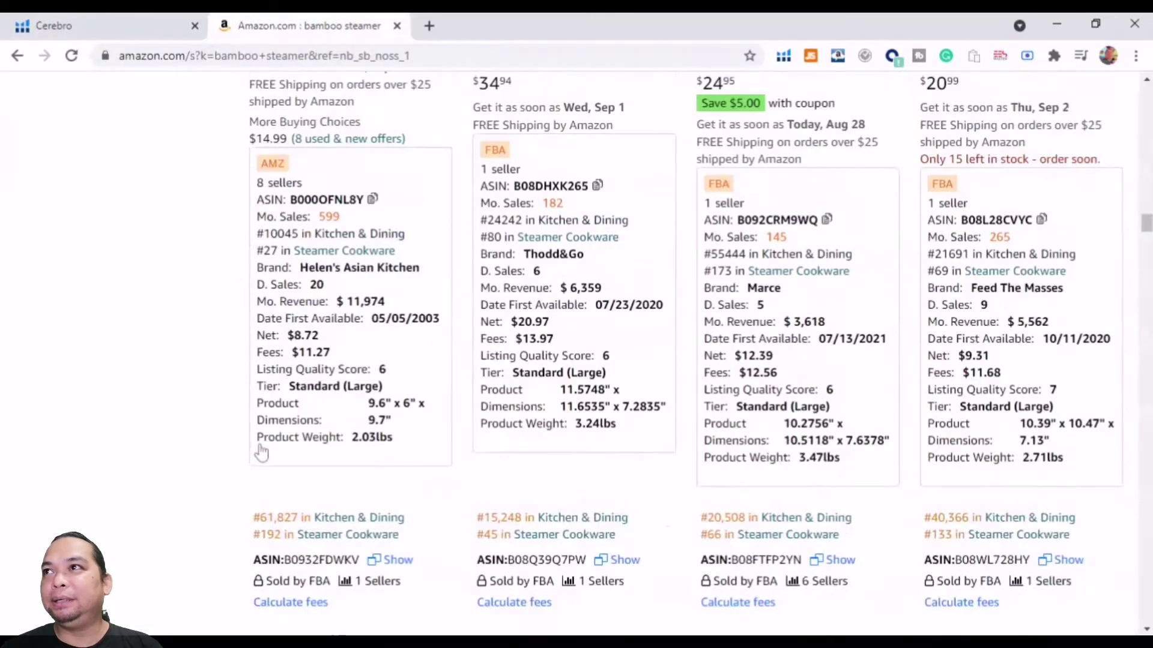
pyautogui.scroll(8, 261, 451)
pyautogui.scroll(15, 260, 457)
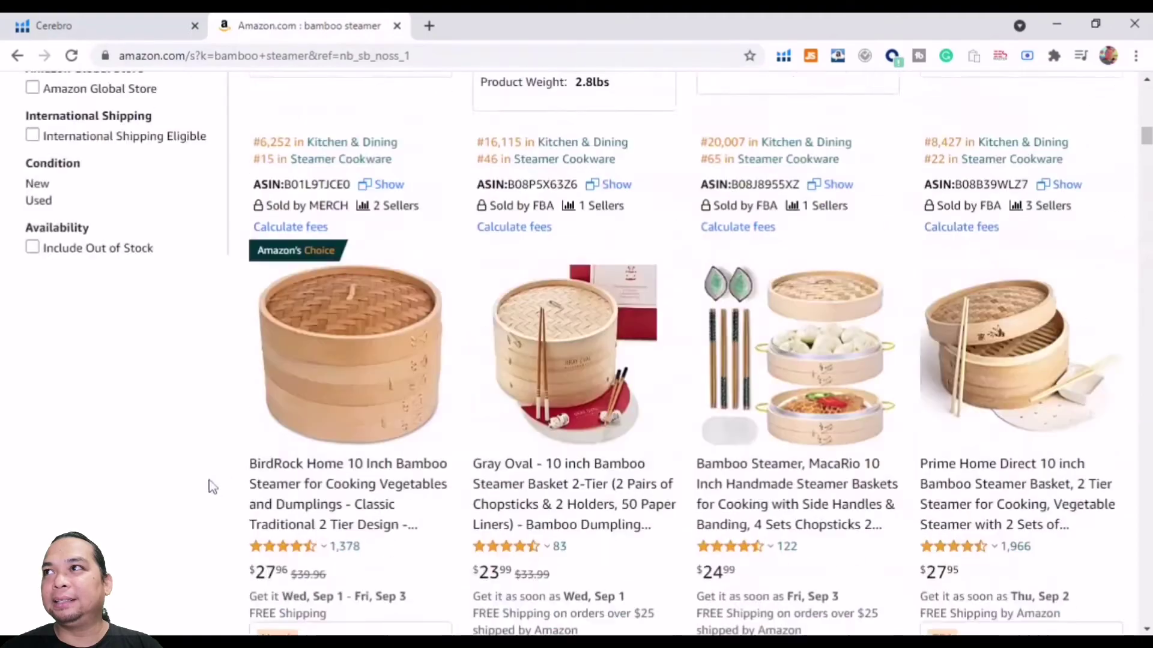
pyautogui.scroll(10, 198, 484)
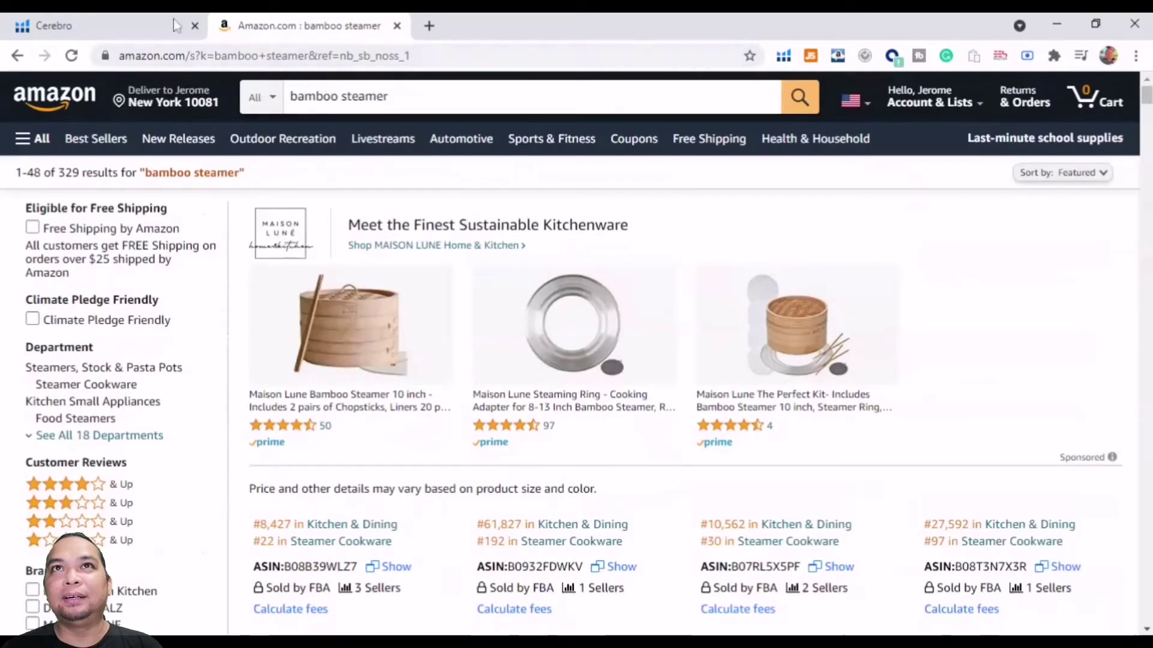
pyautogui.scroll(-5, 252, 473)
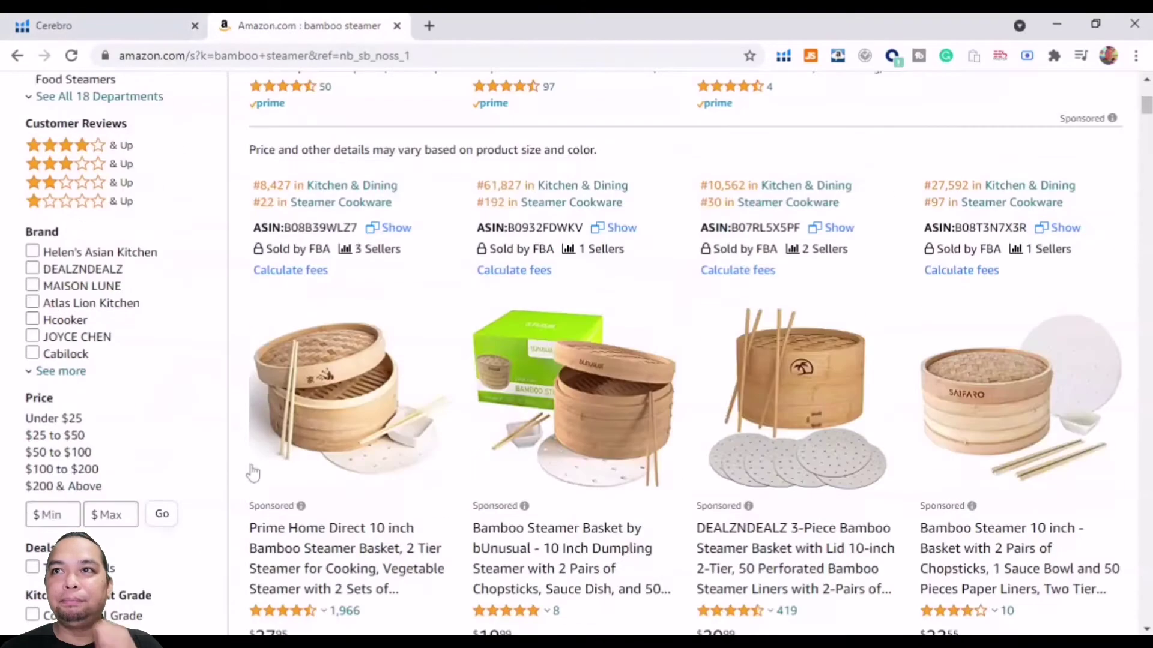
pyautogui.scroll(-15, 252, 474)
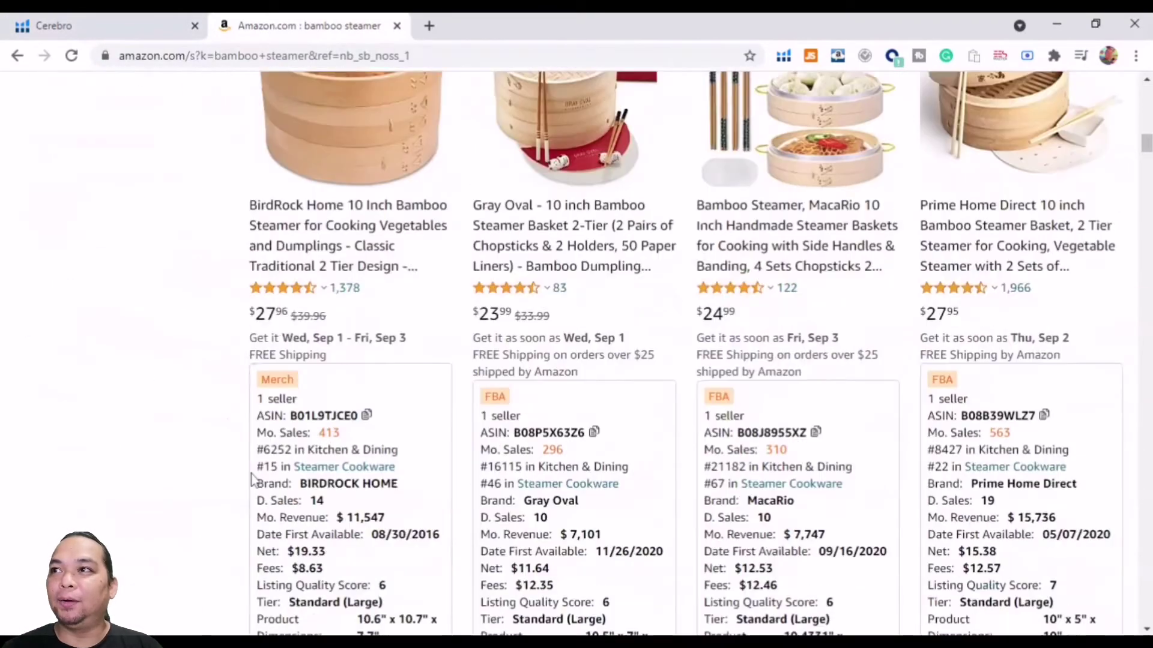
pyautogui.scroll(-20, 253, 481)
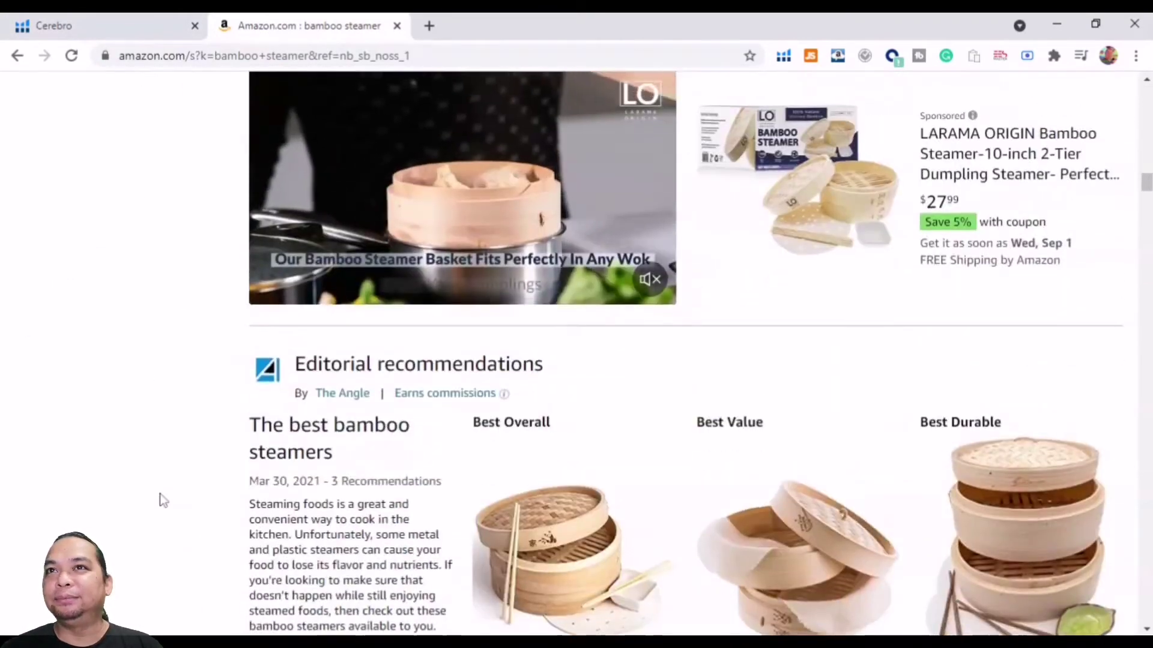
pyautogui.scroll(-10, 160, 493)
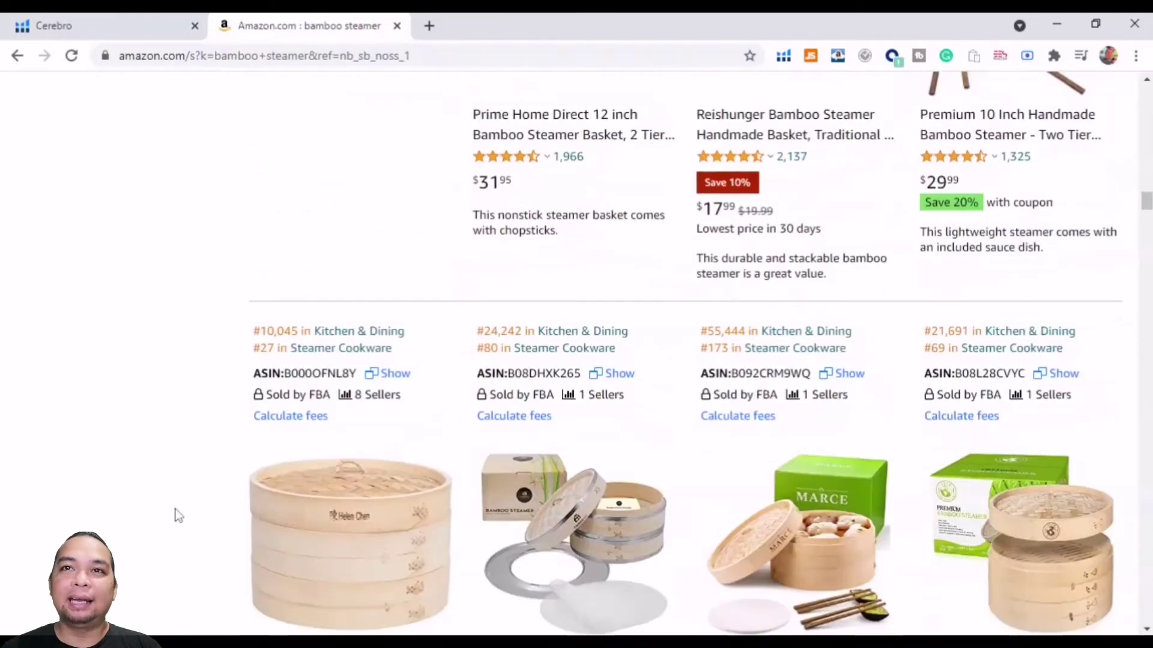
pyautogui.scroll(-4, 174, 507)
pyautogui.scroll(-6, 177, 489)
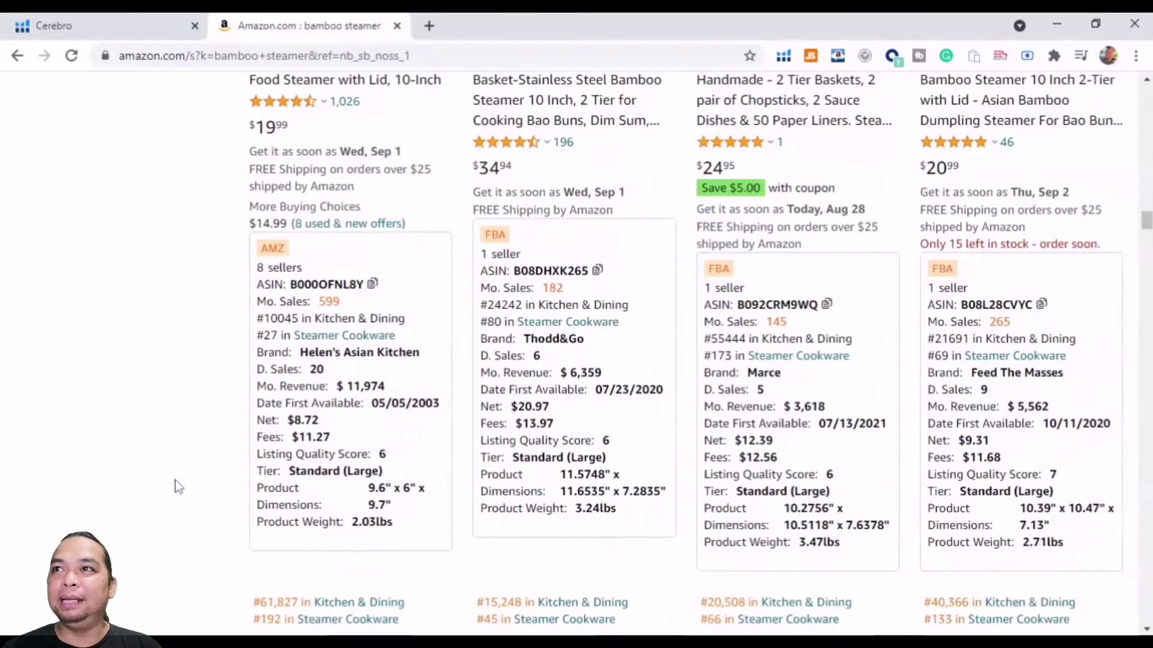
pyautogui.scroll(-20, 174, 474)
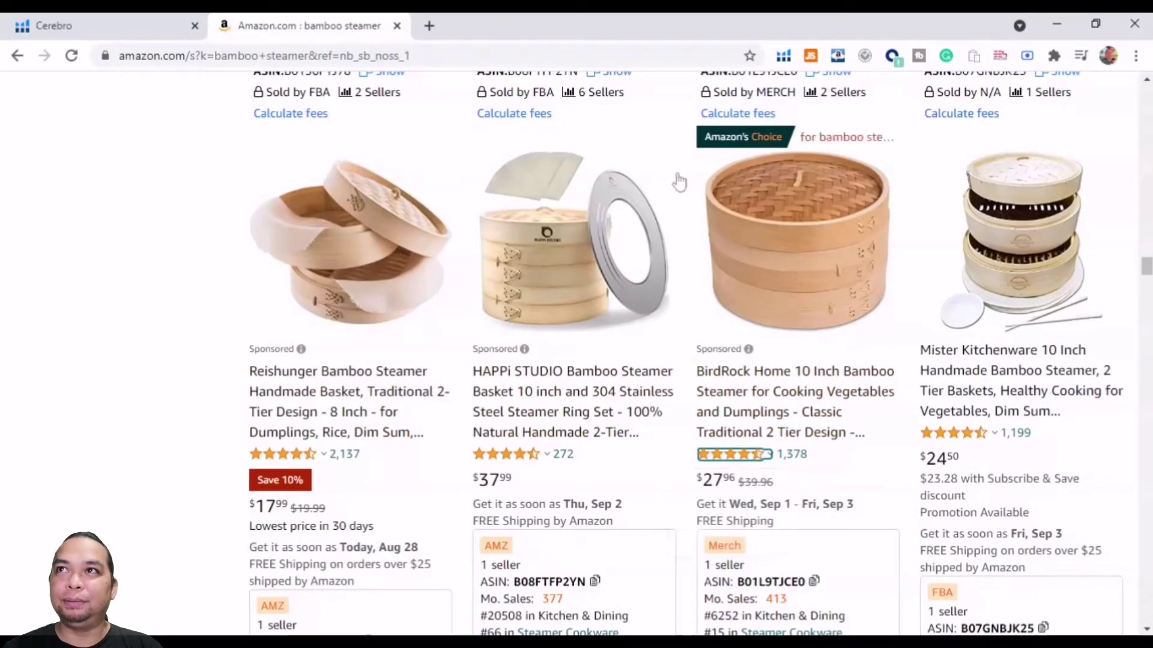
# Return to Cerebro and check the analysed product against the ranks in the keyword table
pyautogui.hotkey('ctrl', 'shift', 'Tab')
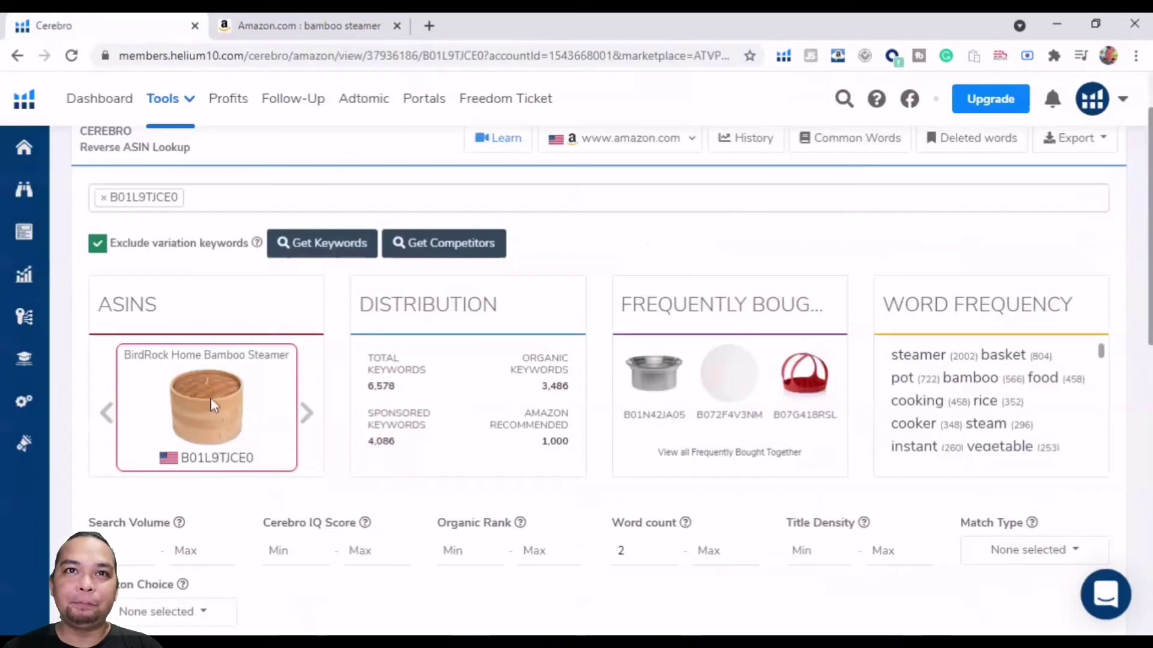
pyautogui.scroll(-4, 211, 397)
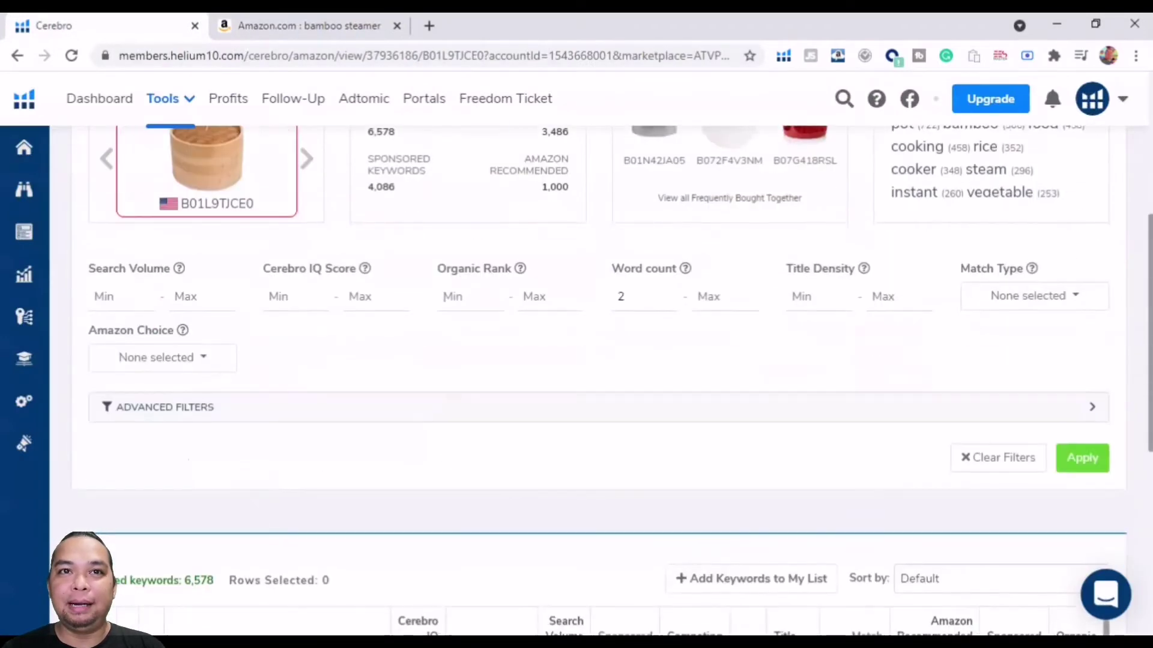
pyautogui.scroll(-4, 808, 393)
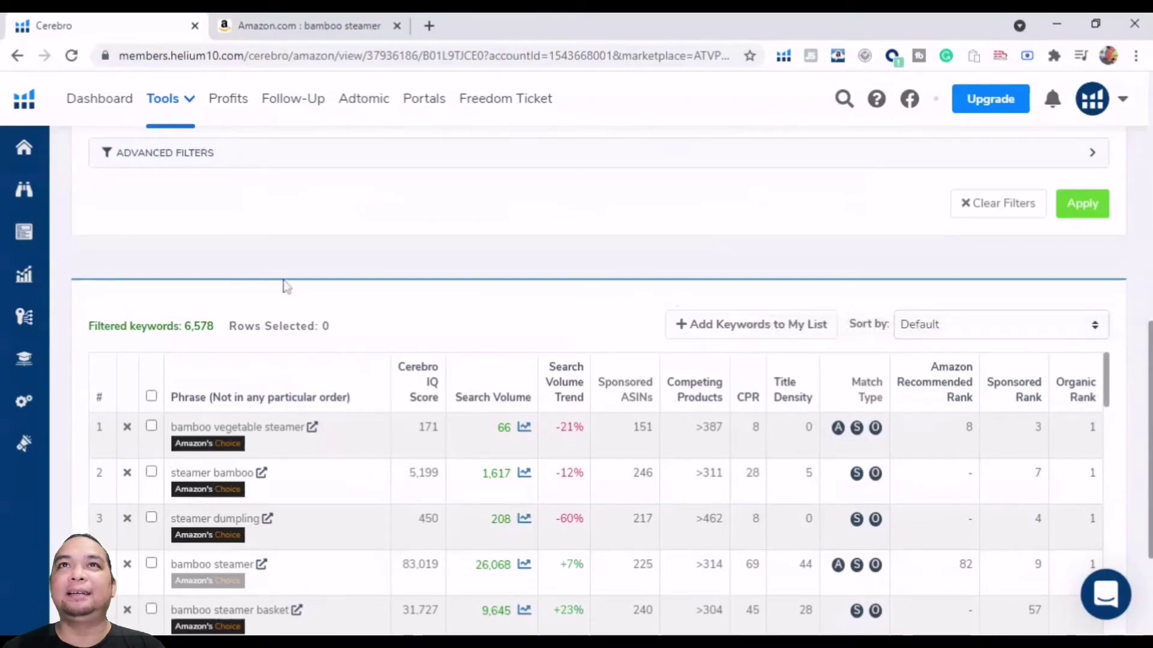
# Switch to the Amazon bamboo steamer results and run a new product search for "steamer bamboo"
pyautogui.click(300, 25)
pyautogui.scroll(-5, 577, 360)
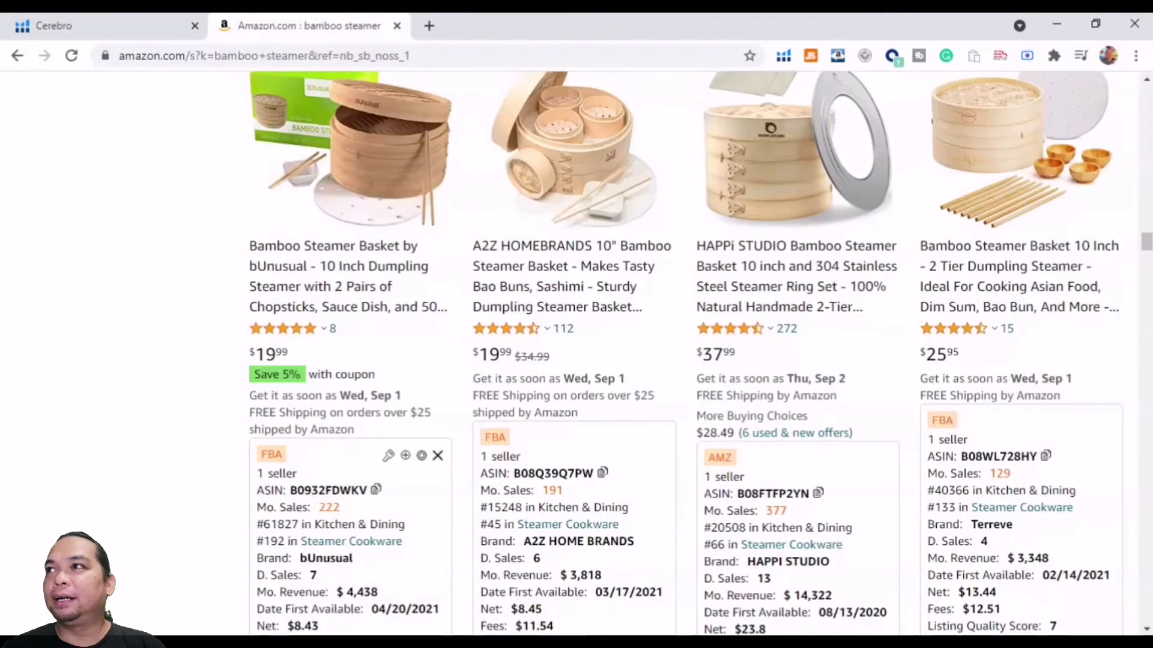
pyautogui.moveTo(1146, 242); pyautogui.dragTo(1146, 90)
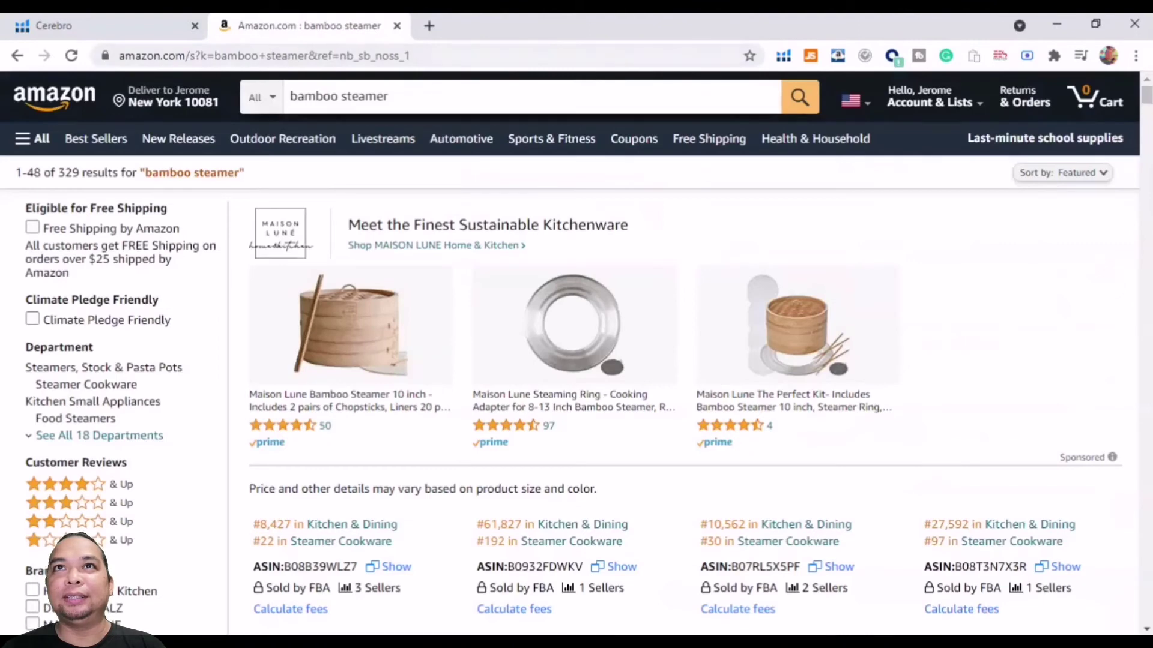
pyautogui.doubleClick(327, 96)
pyautogui.press('BackSpace')
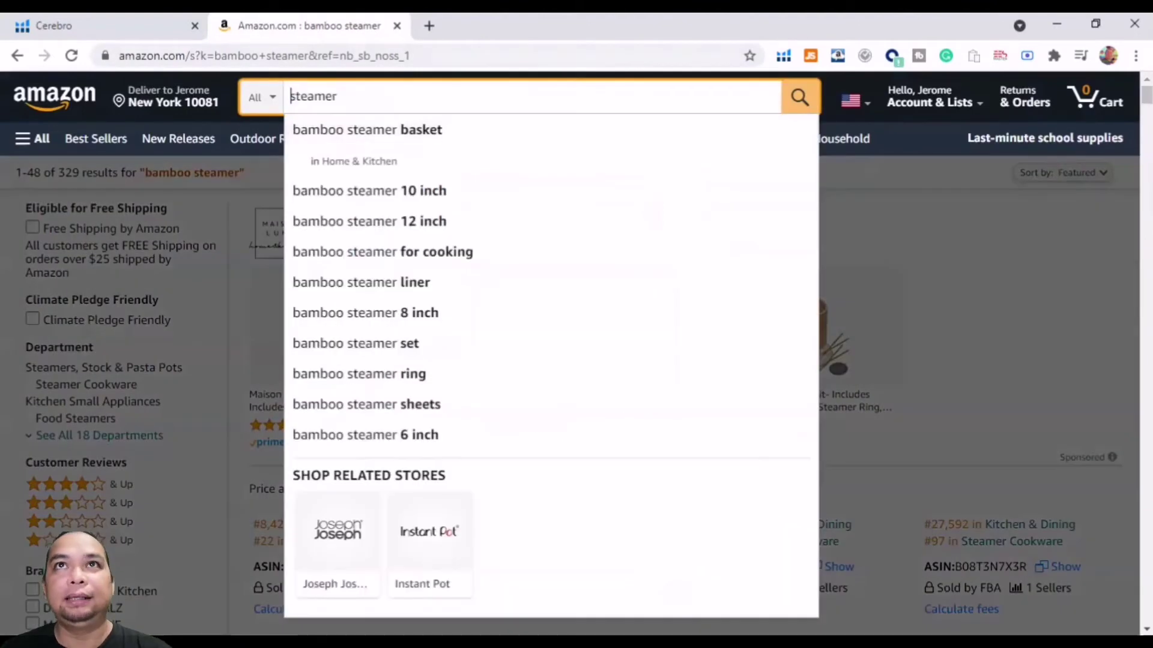
pyautogui.write('bamboo')
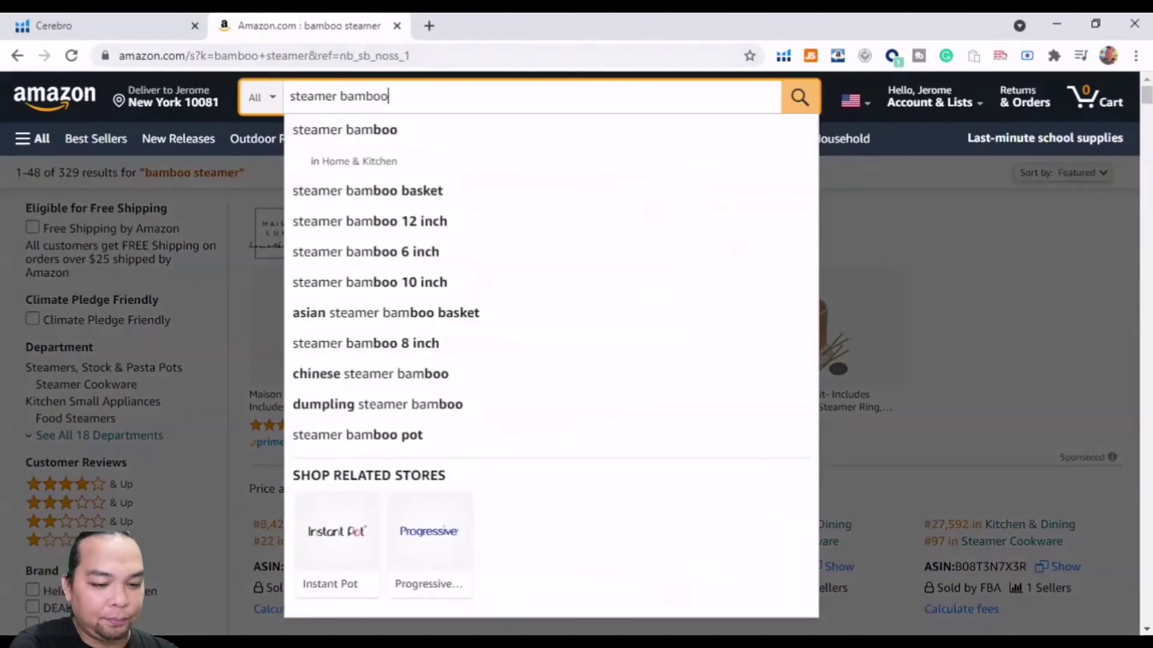
pyautogui.press('Return')
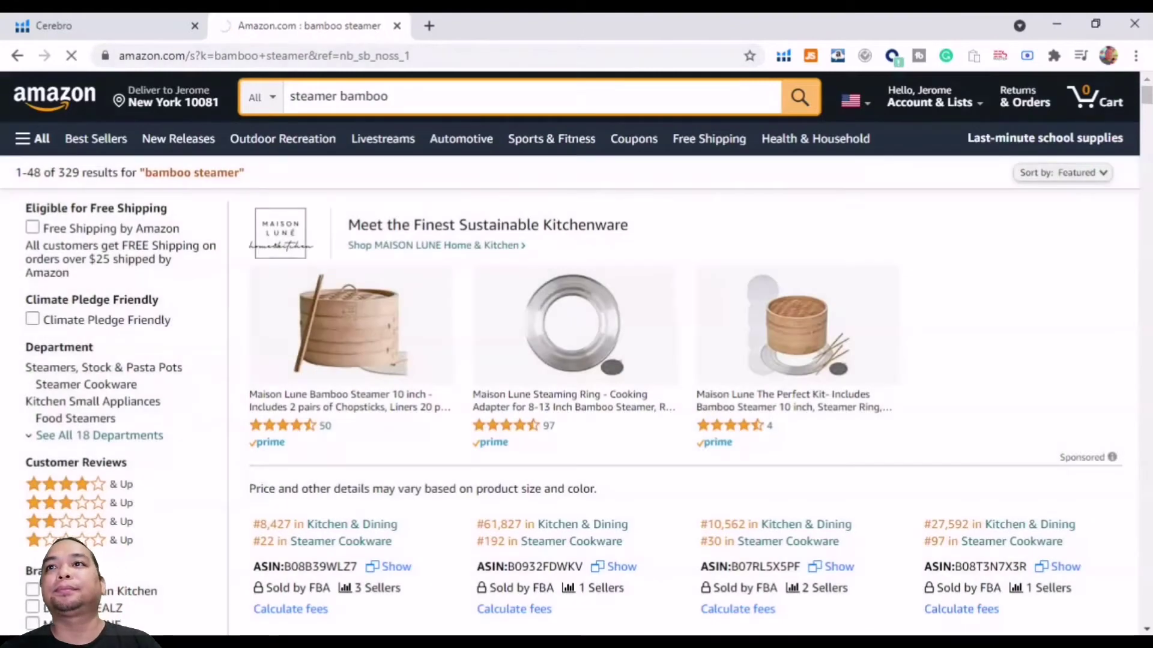
# Check the ranks in Cerebro's keyword table, then trace the Amazon "steamer bamboo" results down to the organic BirdRock Home listing
pyautogui.hotkey('ctrl', 'shift', 'Tab')
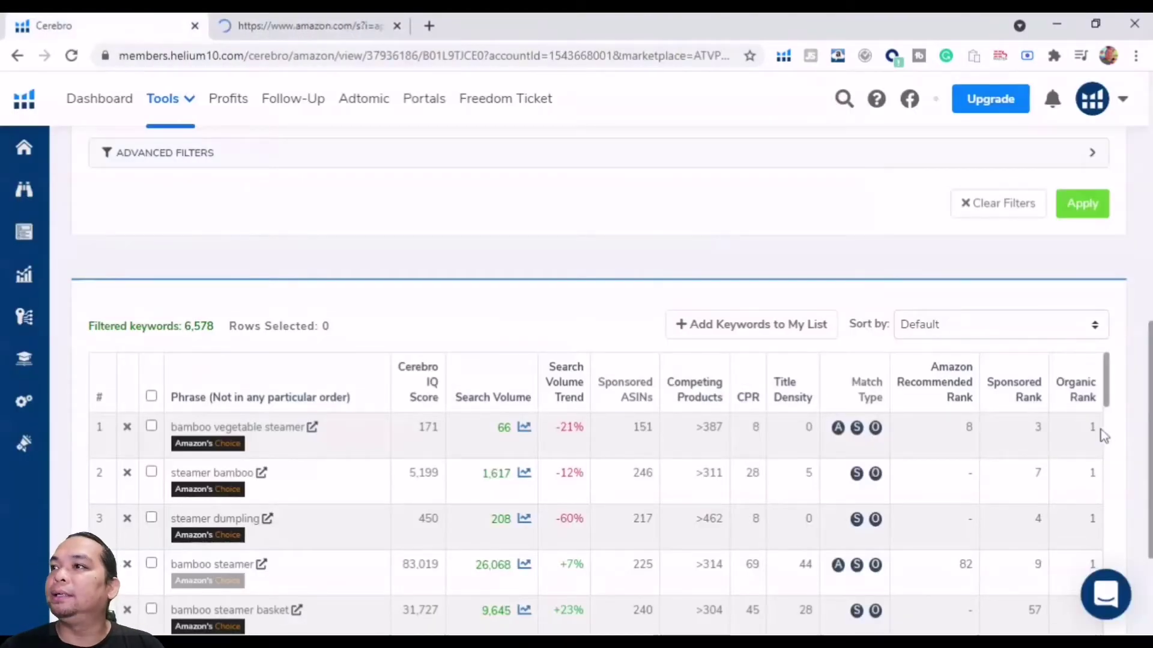
pyautogui.click(323, 17)
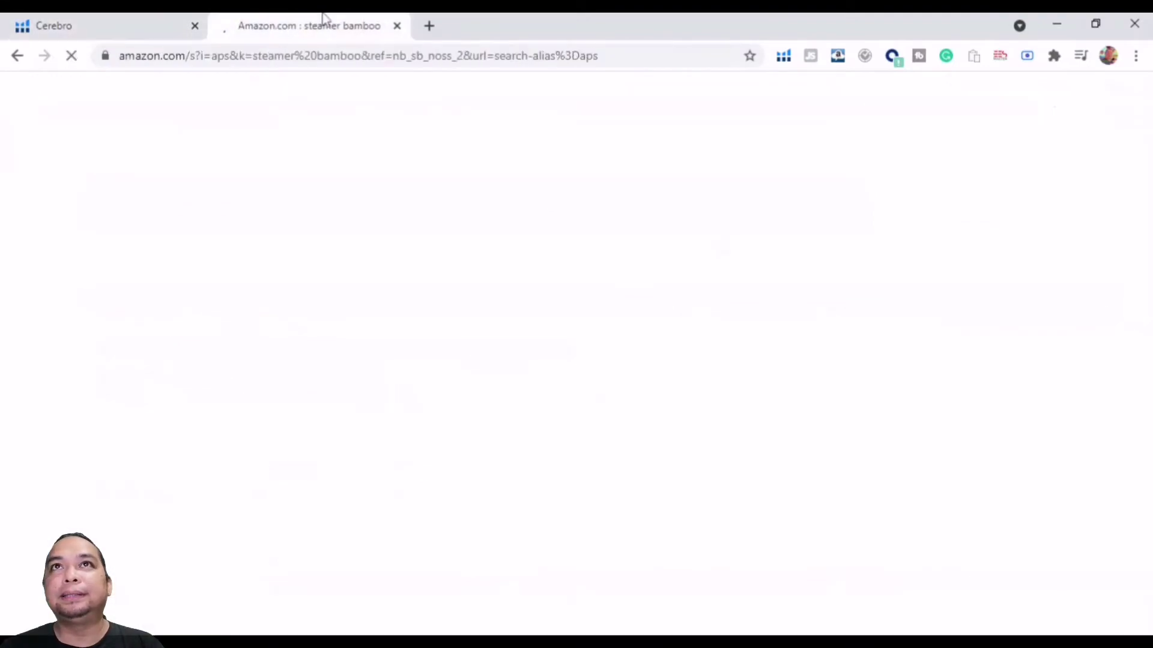
pyautogui.scroll(-4, 308, 484)
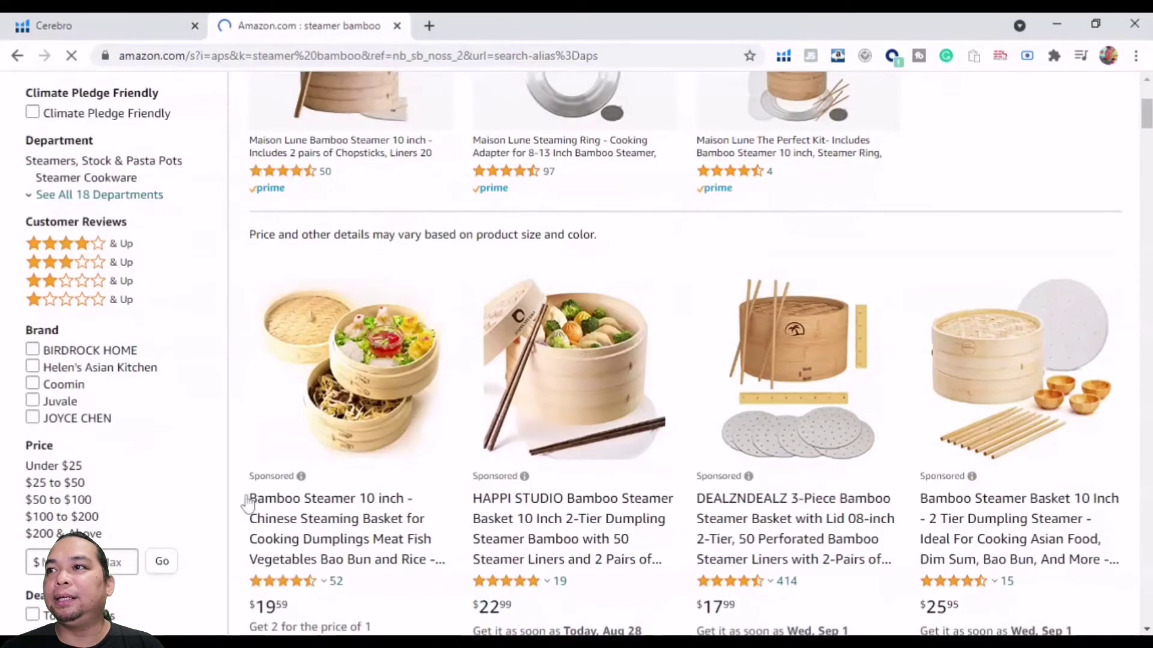
pyautogui.scroll(-7, 240, 506)
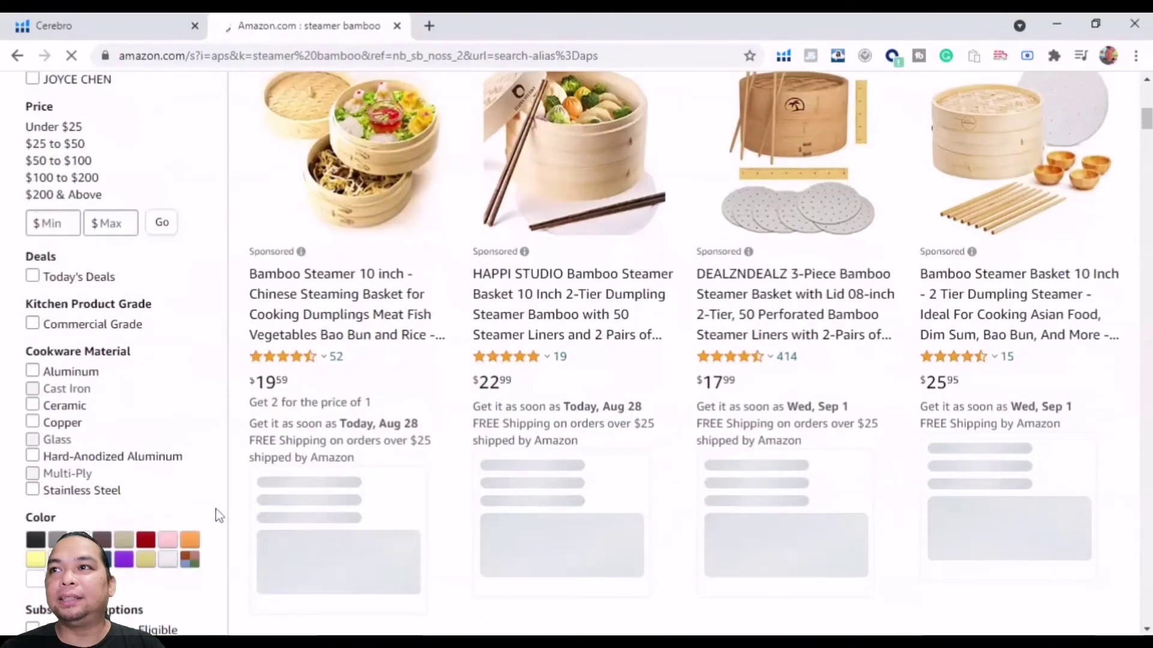
pyautogui.scroll(-3, 207, 516)
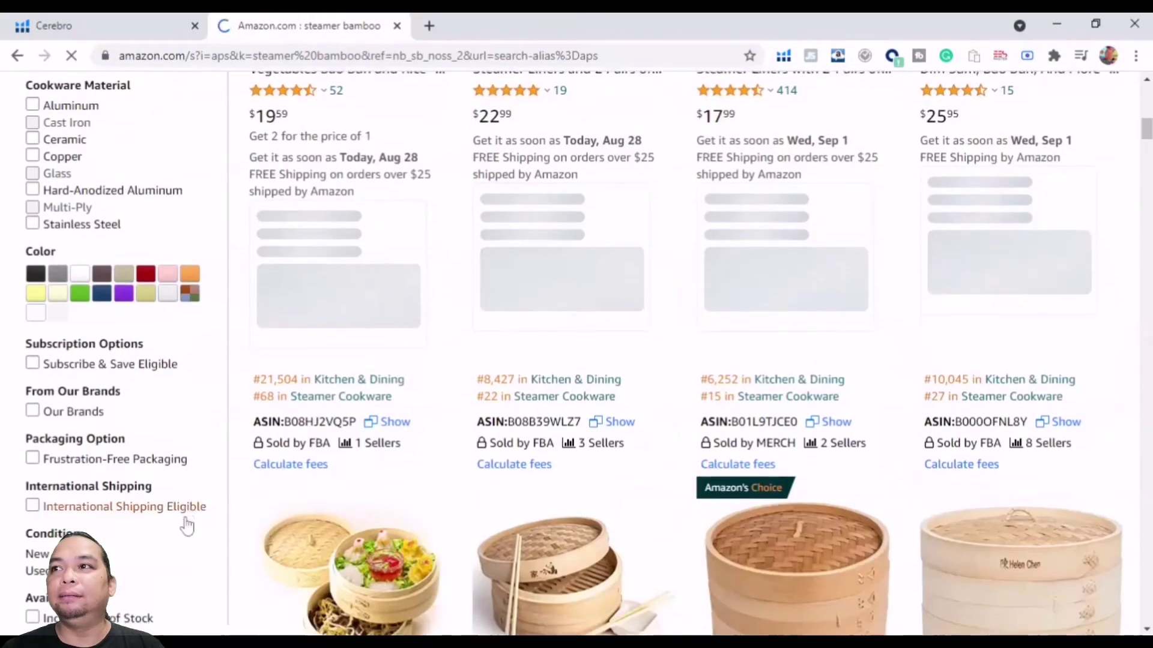
pyautogui.scroll(-4, 186, 526)
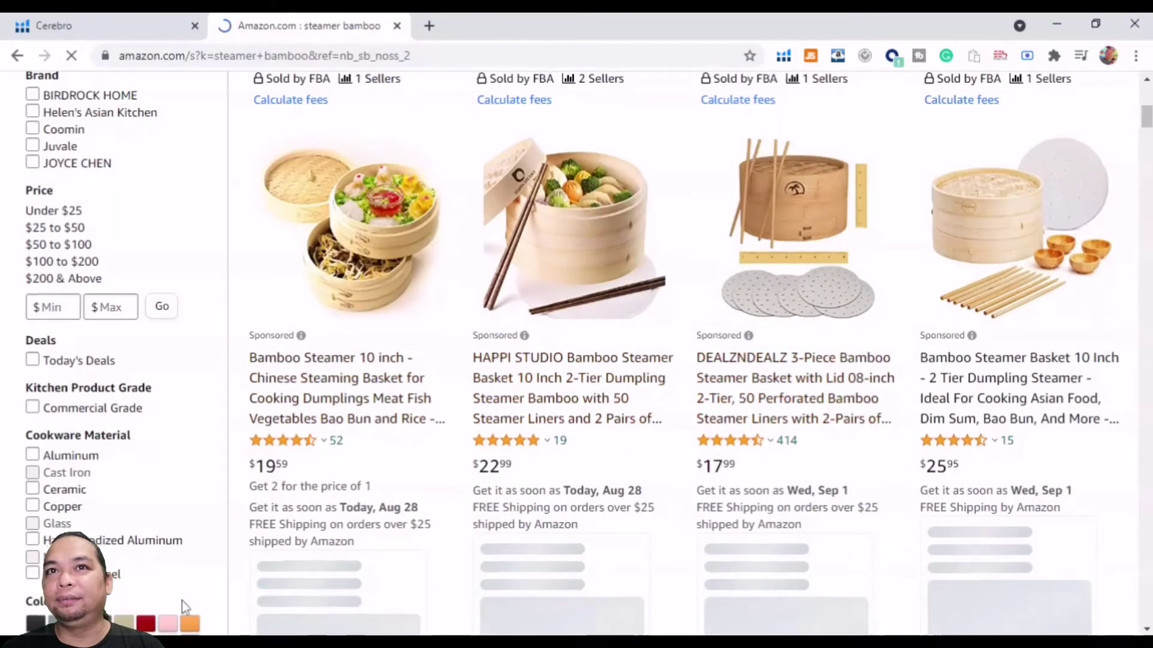
pyautogui.scroll(-10, 182, 600)
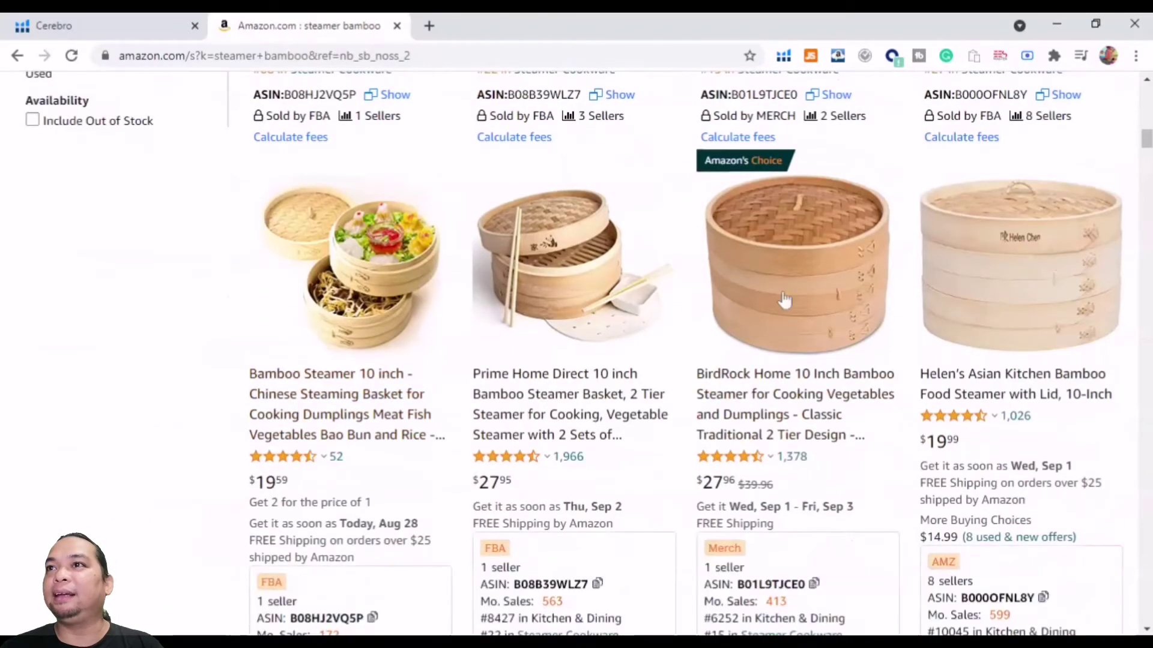
# Compare Cerebro's organic rank for "steamer bamboo" with the BirdRock Home listing's placement in the Amazon results
pyautogui.click(41, 24)
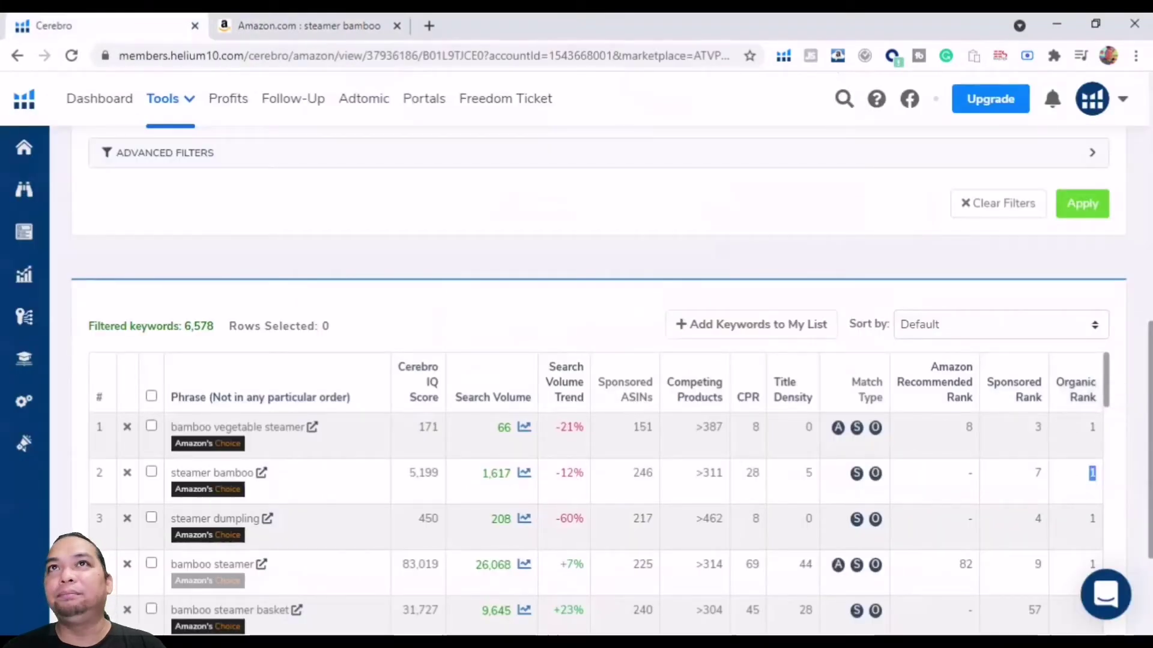
pyautogui.click(309, 25)
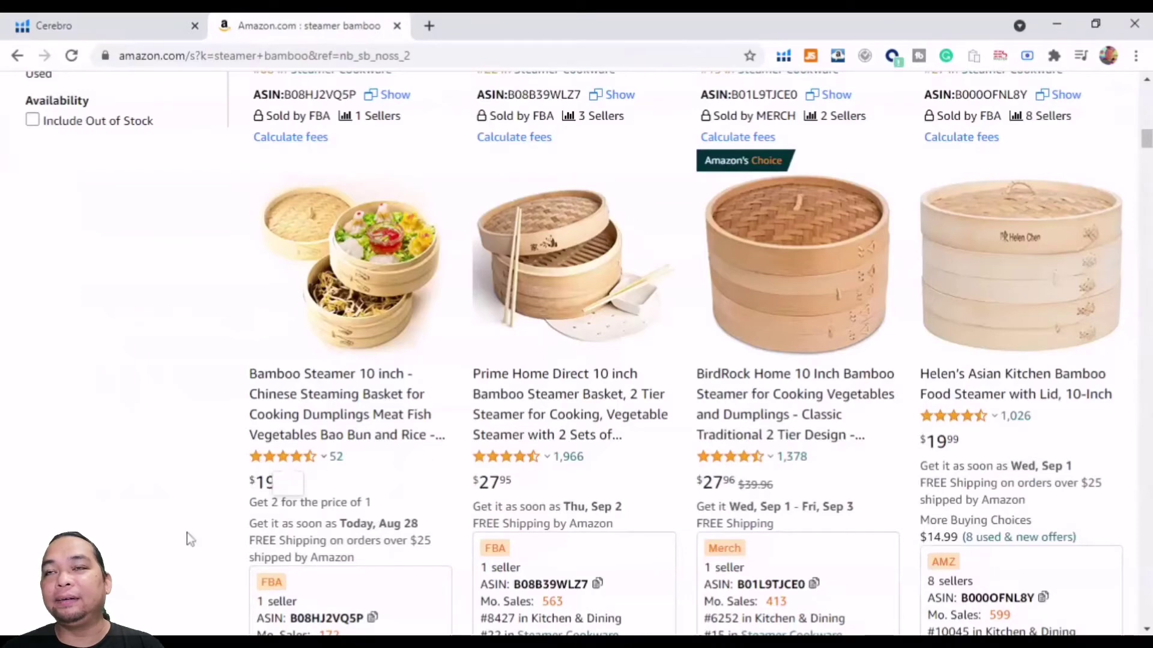
pyautogui.scroll(2, 282, 516)
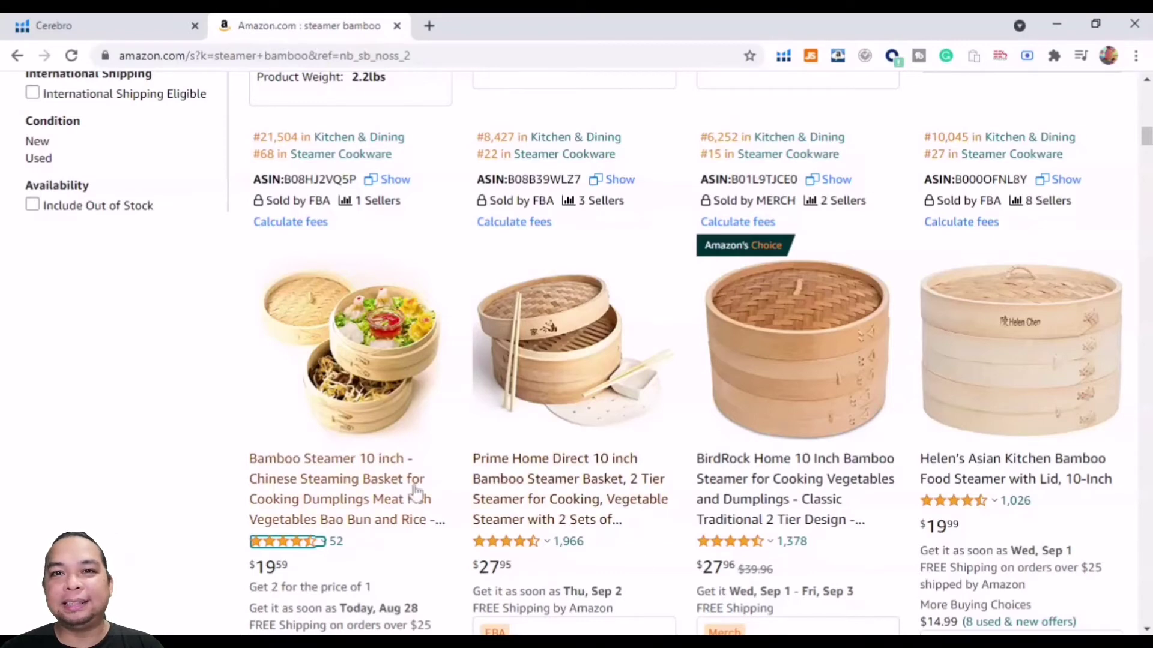
# Return to Cerebro and highlight the phrase "steamer bamboo" while reviewing the keyword table
pyautogui.click(136, 19)
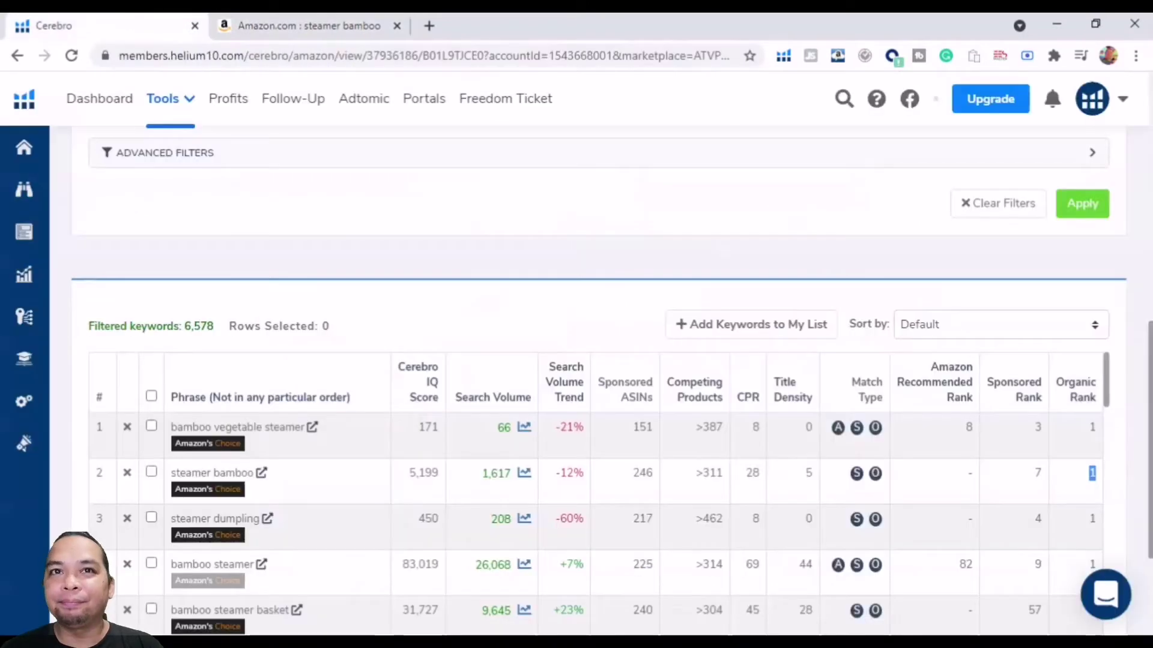
pyautogui.moveTo(254, 473); pyautogui.dragTo(171, 475)
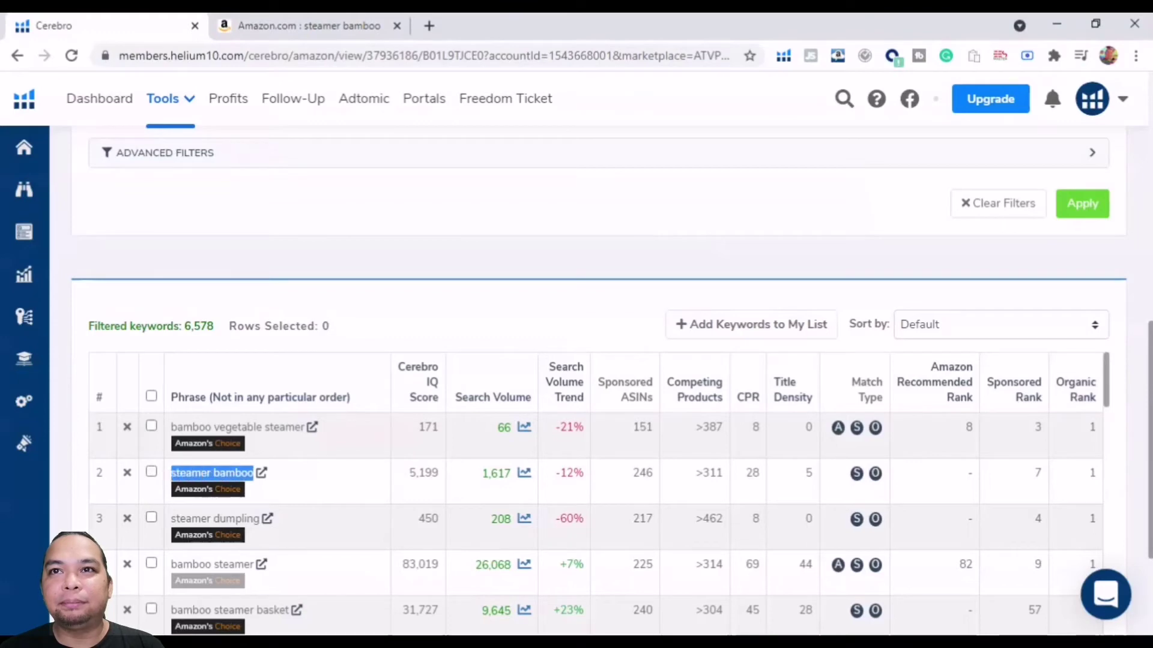
pyautogui.scroll(-2, 342, 484)
pyautogui.scroll(1, 338, 486)
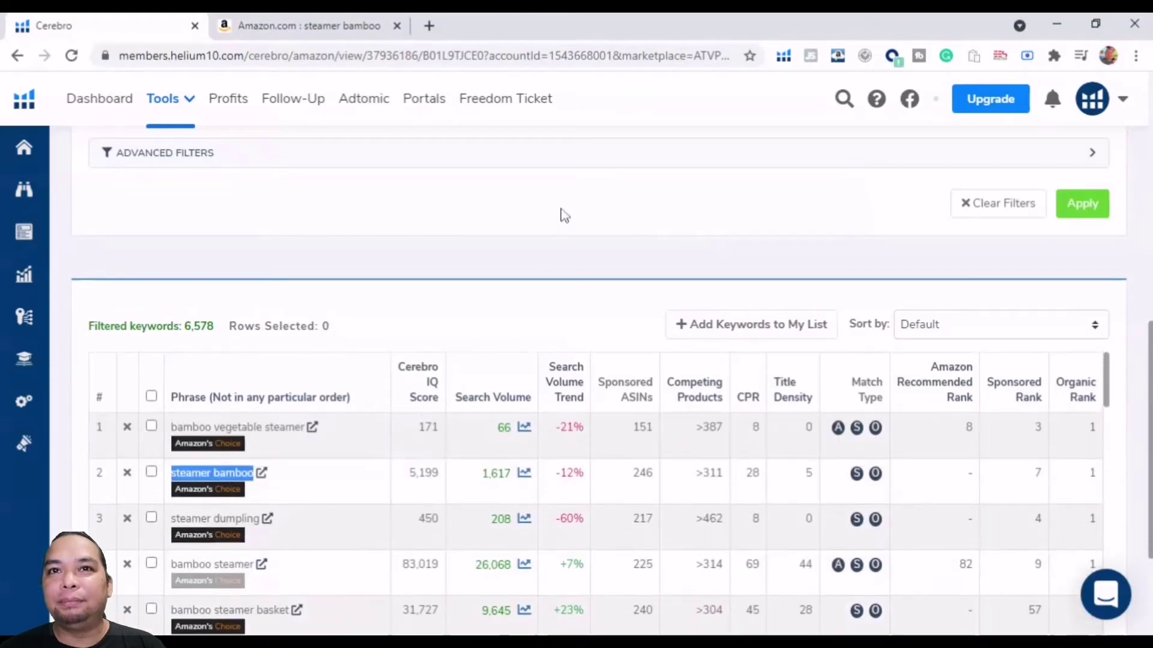
pyautogui.scroll(-3, 562, 213)
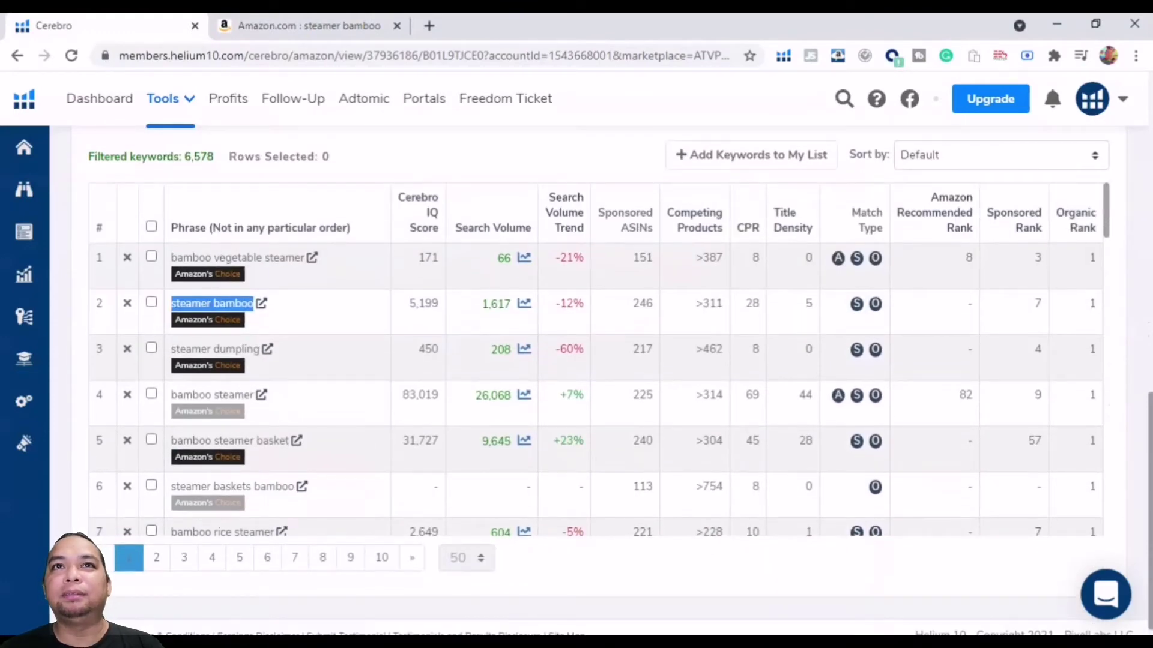
# Compare the search volumes of "bamboo vegetable steamer", "steamer bamboo" and "bamboo steamer" in the keyword table
pyautogui.doubleClick(503, 258)
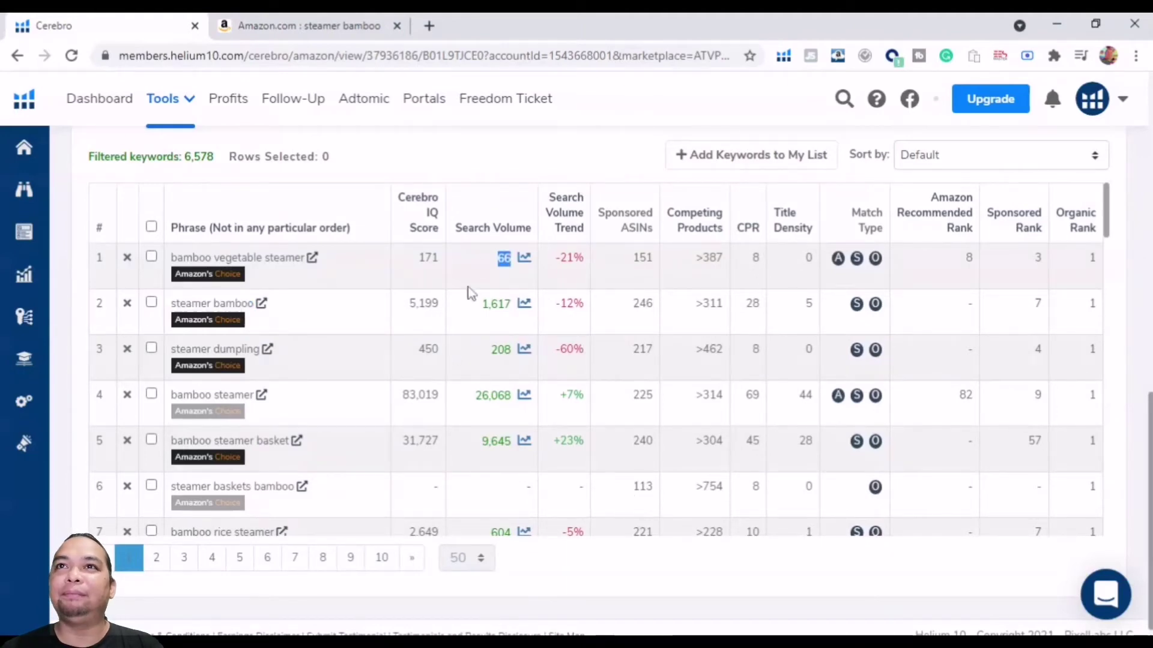
pyautogui.click(483, 260)
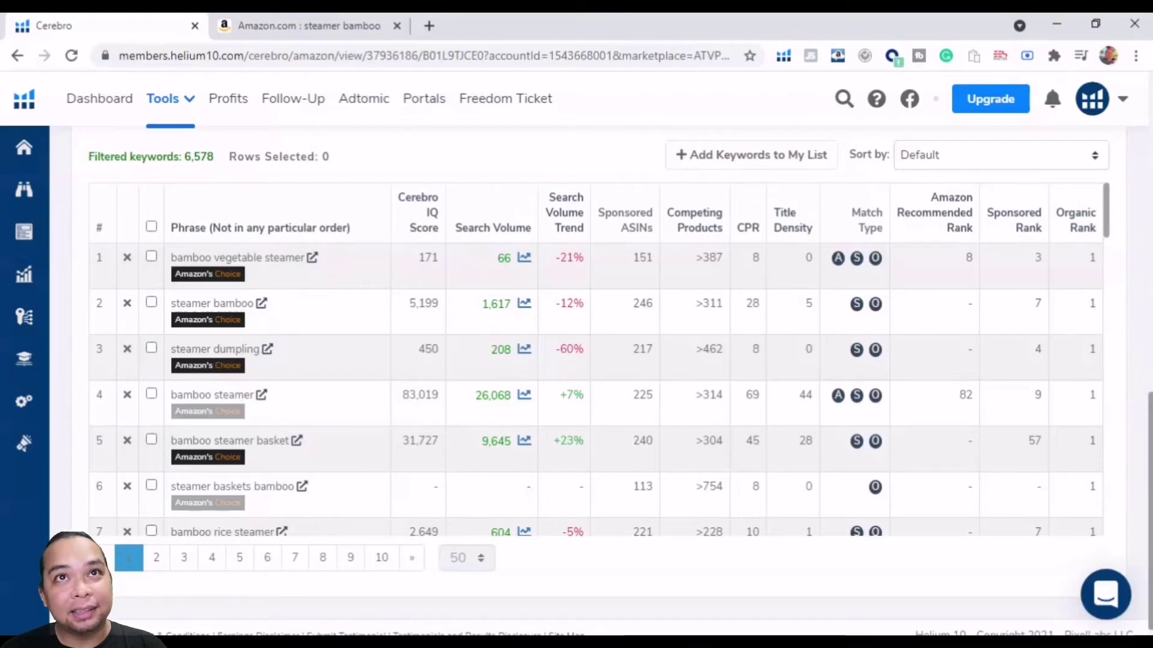
pyautogui.moveTo(177, 257); pyautogui.dragTo(287, 258)
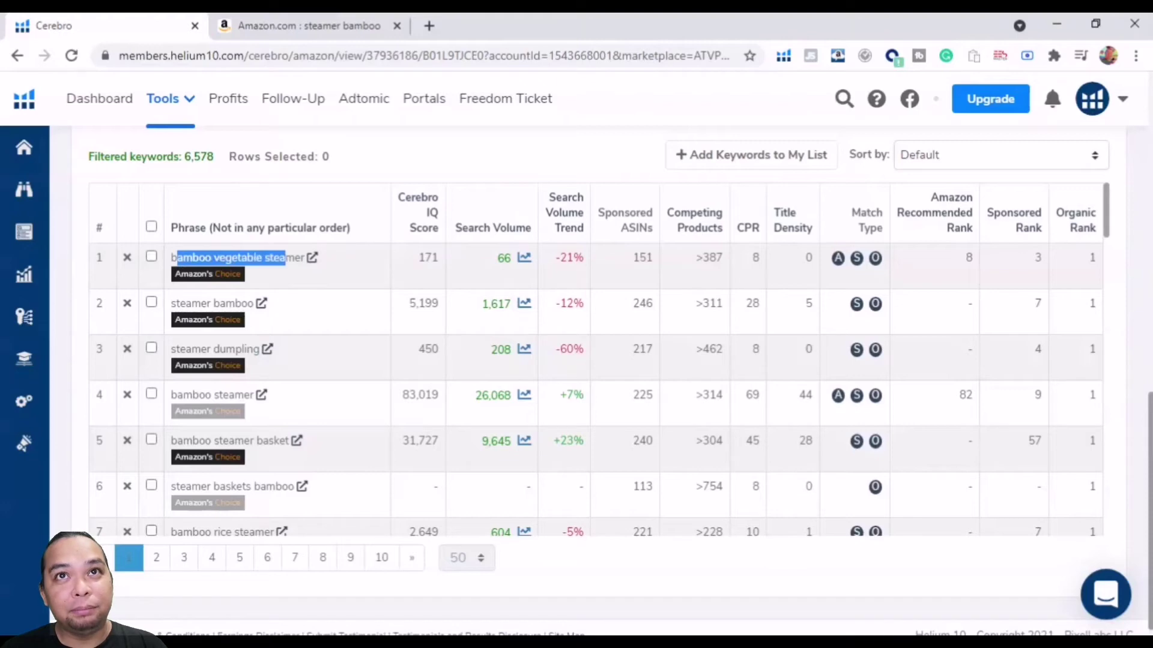
pyautogui.click(288, 312)
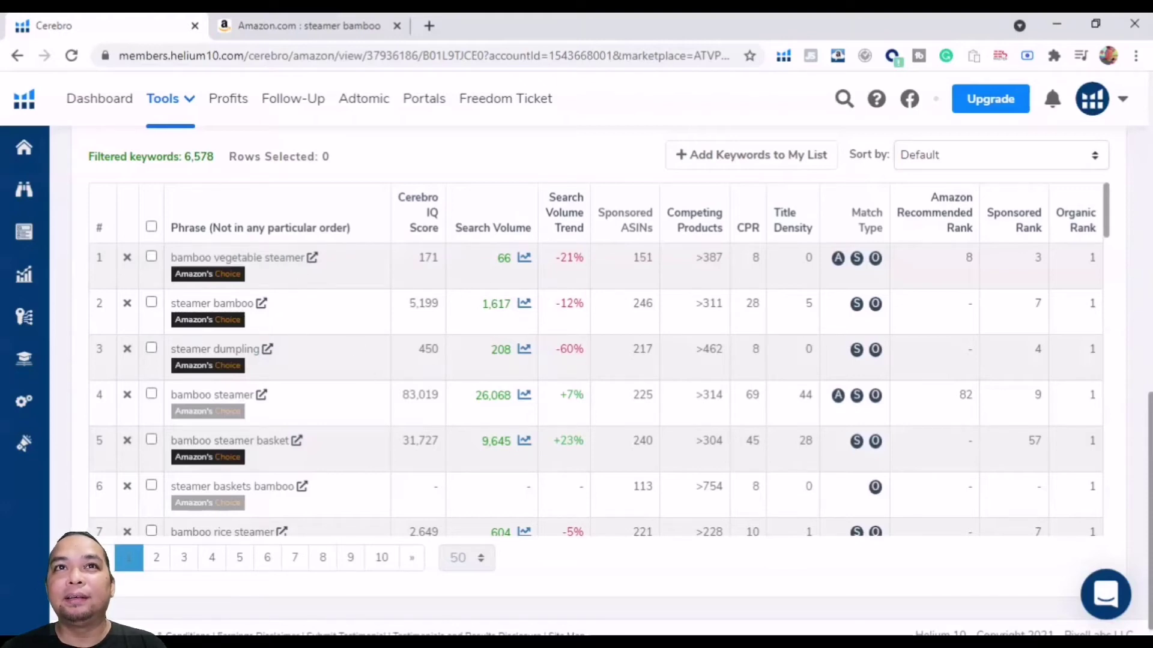
pyautogui.moveTo(482, 304); pyautogui.dragTo(511, 305)
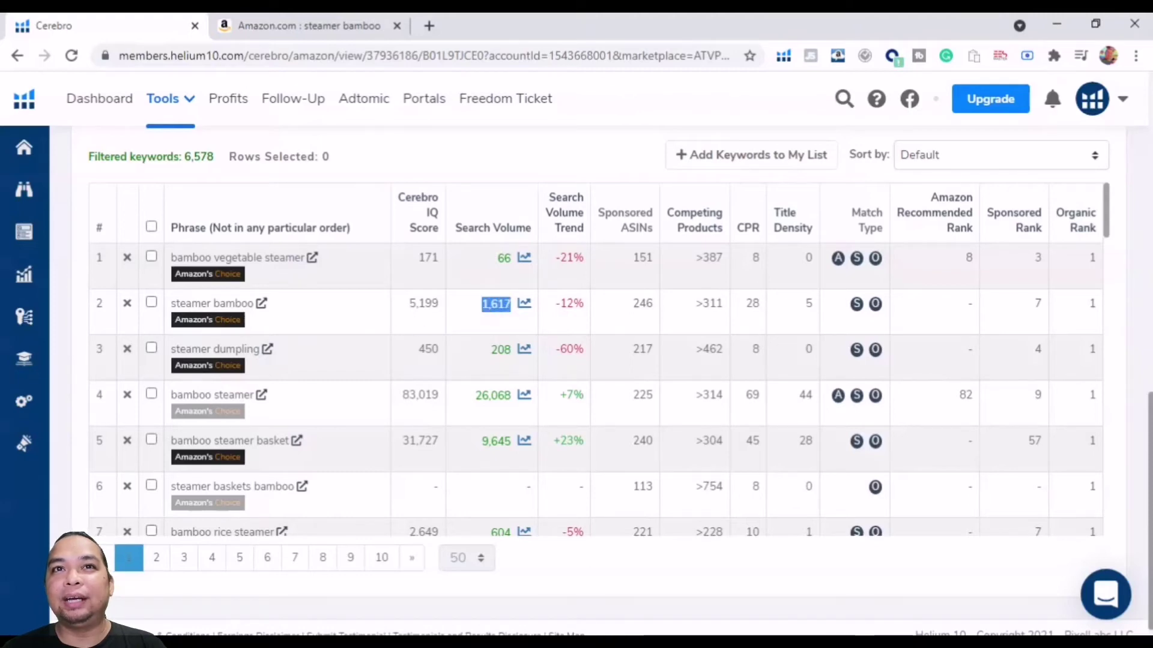
pyautogui.moveTo(473, 401); pyautogui.dragTo(512, 398)
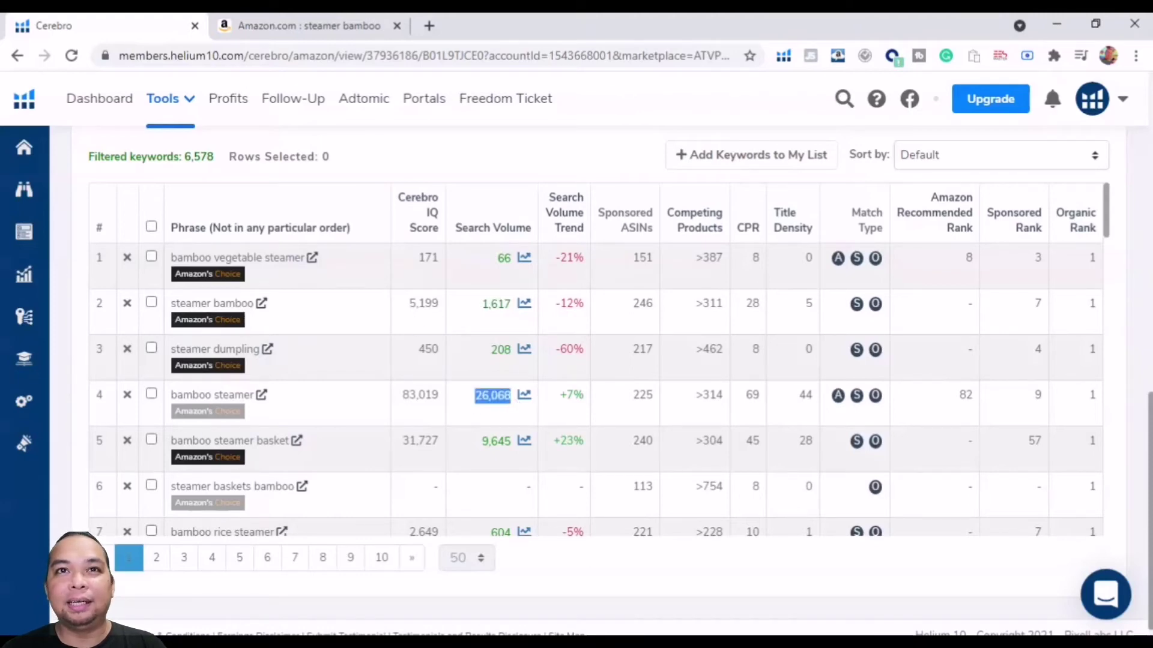
# Examine the sponsored and organic ranks of "bamboo steamer" against the analysed BirdRock Home product card
pyautogui.moveTo(176, 397); pyautogui.dragTo(512, 399)
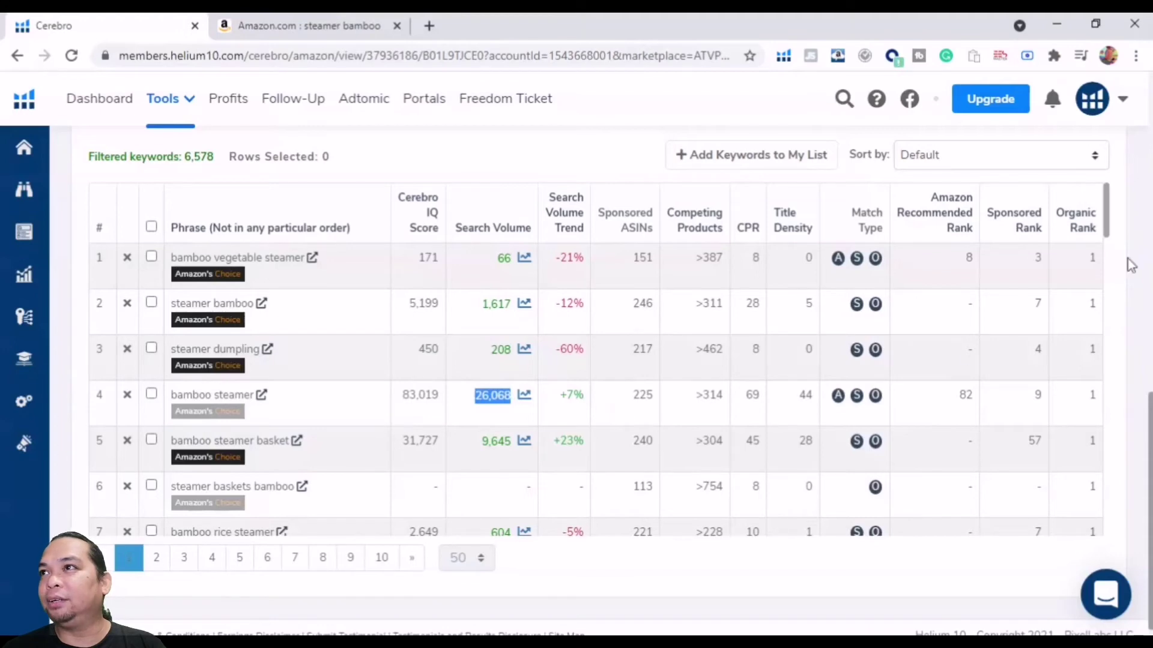
pyautogui.moveTo(213, 397); pyautogui.dragTo(250, 396)
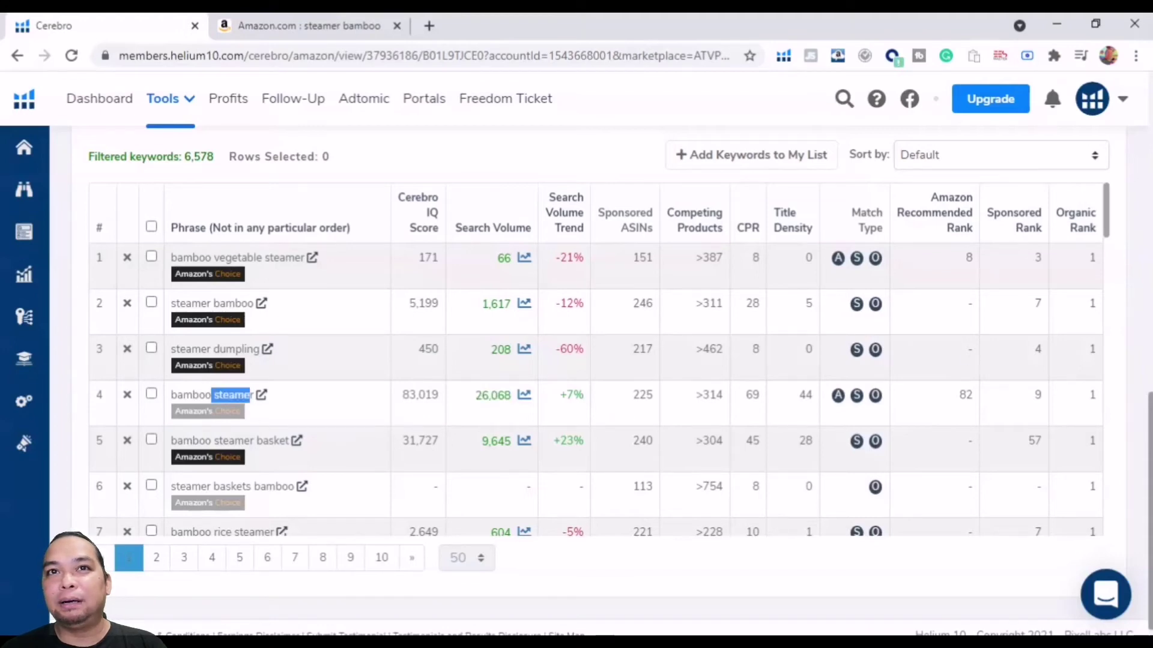
pyautogui.doubleClick(1037, 396)
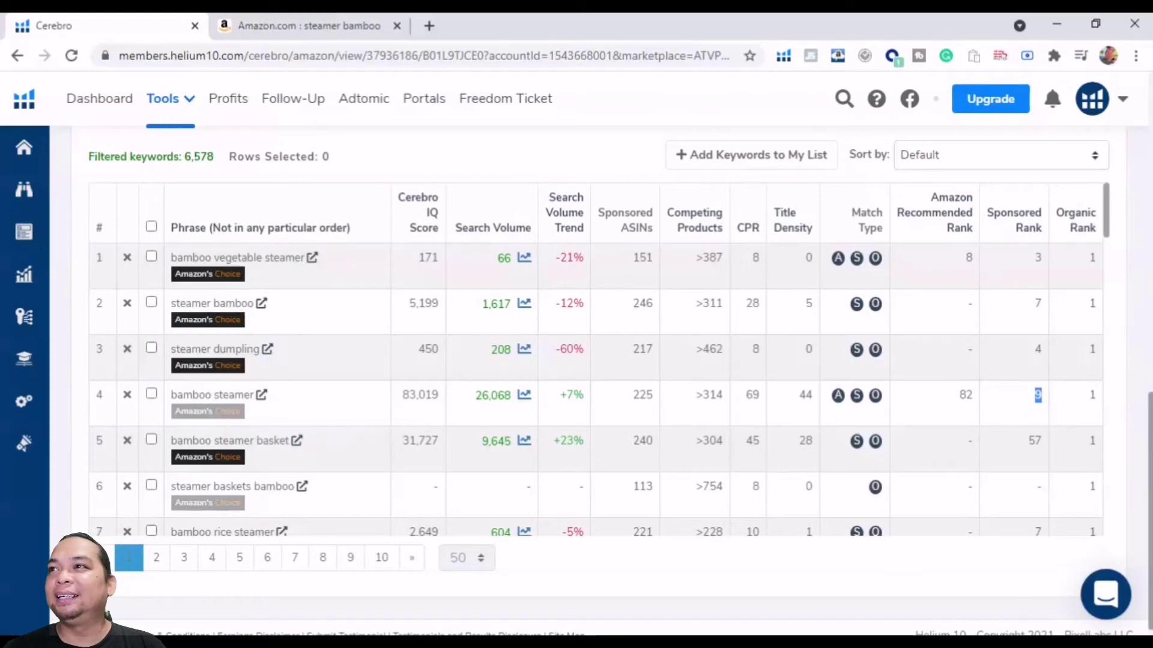
pyautogui.scroll(5, 689, 547)
pyautogui.scroll(3, 689, 547)
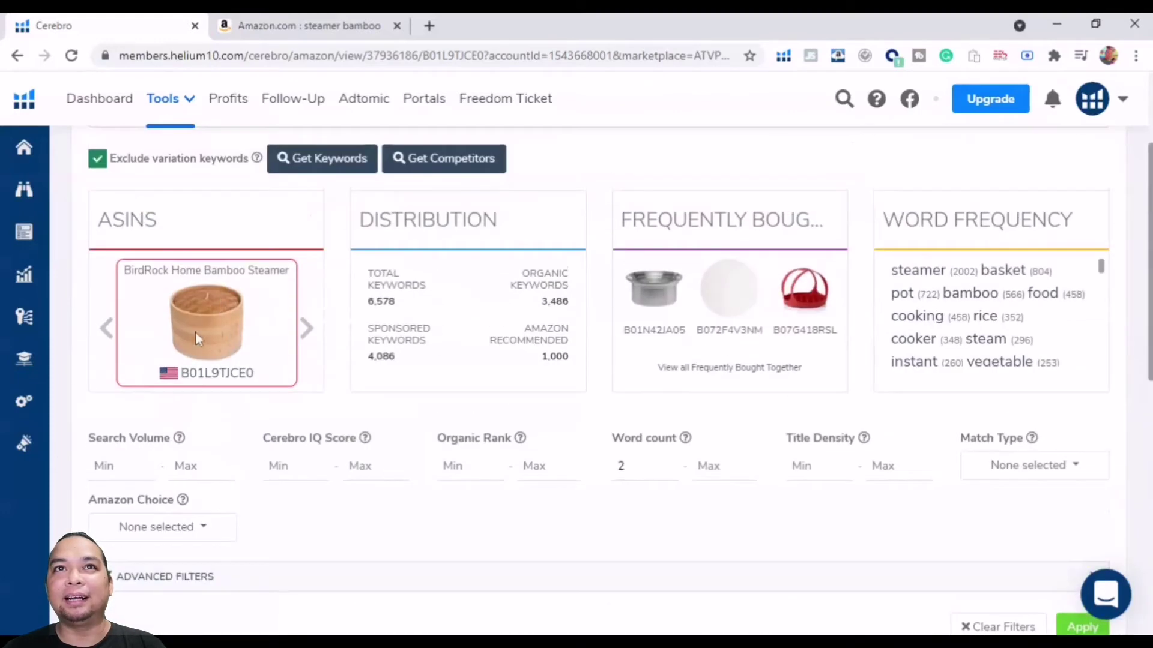
pyautogui.scroll(-10, 276, 528)
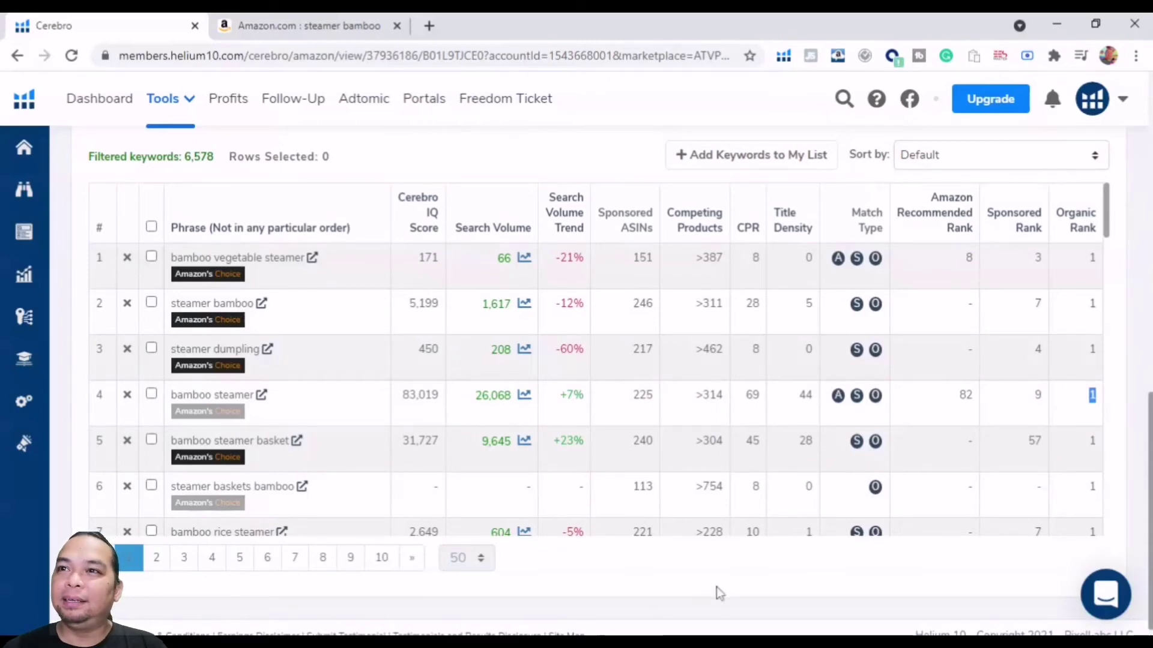
# Open the Amazon results for "bamboo steamer" from its keyword row, check the organic BirdRock Home listing's placement, and return to Cerebro
pyautogui.click(261, 396)
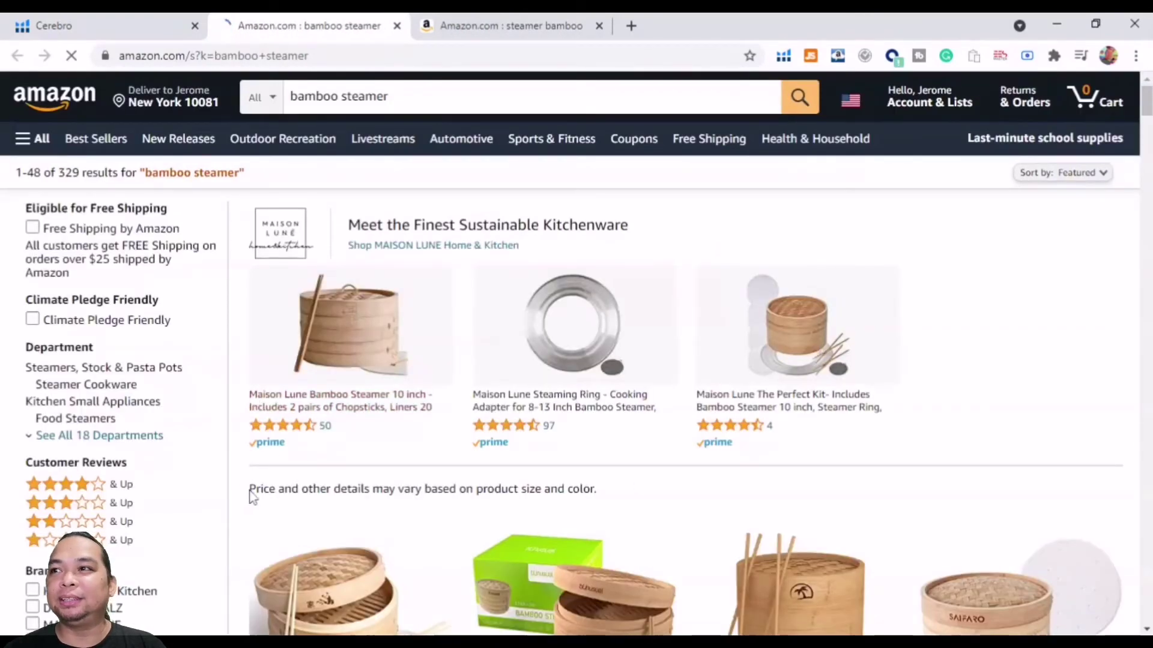
pyautogui.scroll(-3, 249, 495)
pyautogui.scroll(-3, 243, 494)
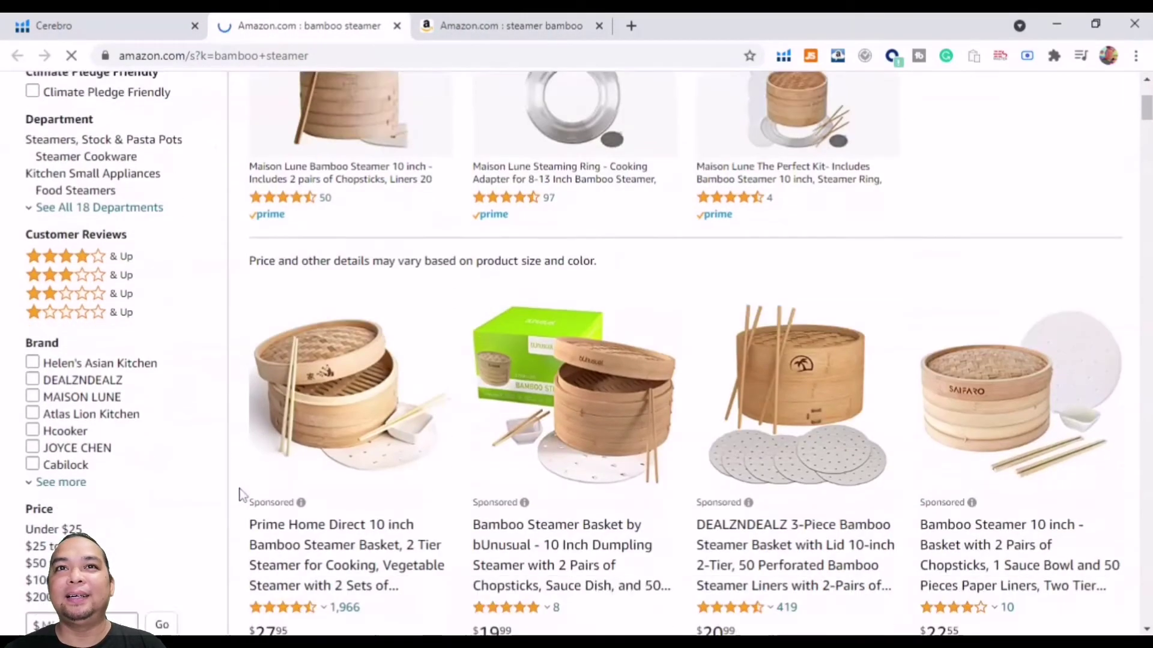
pyautogui.scroll(-4, 239, 494)
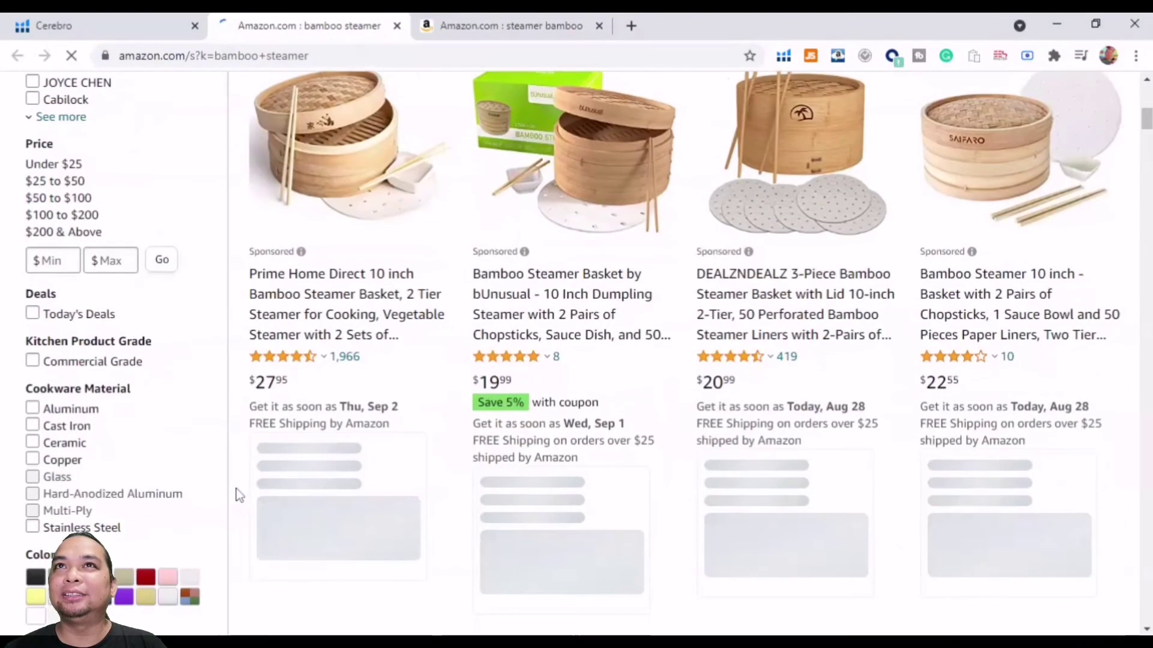
pyautogui.scroll(-5, 238, 494)
pyautogui.scroll(-3, 236, 489)
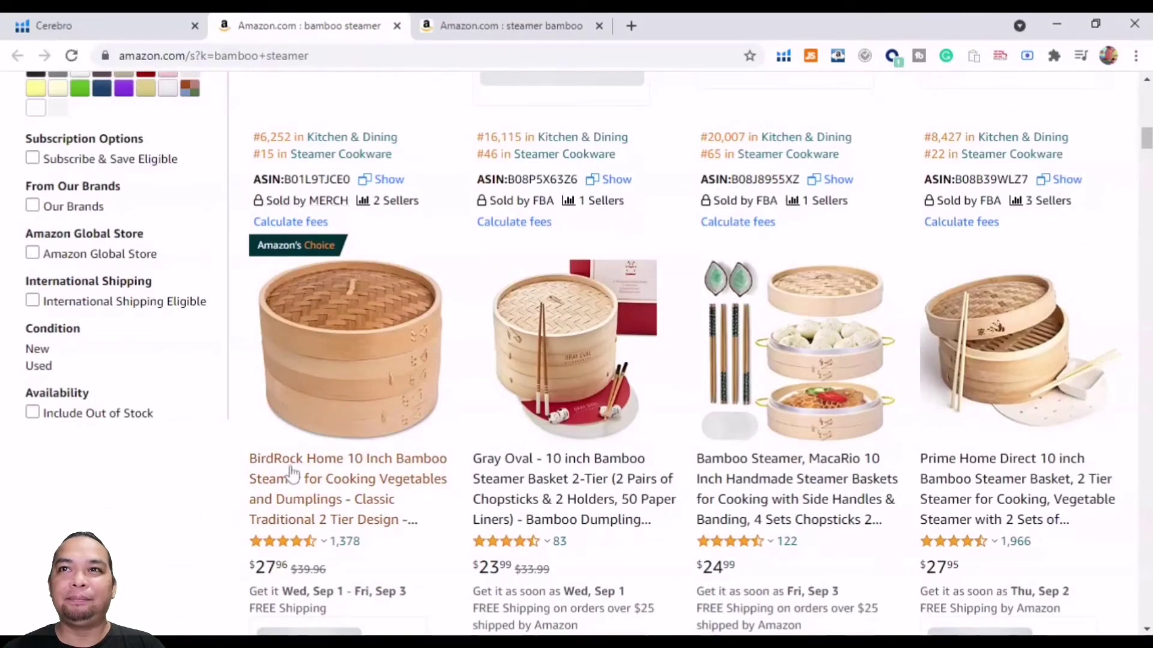
pyautogui.click(113, 21)
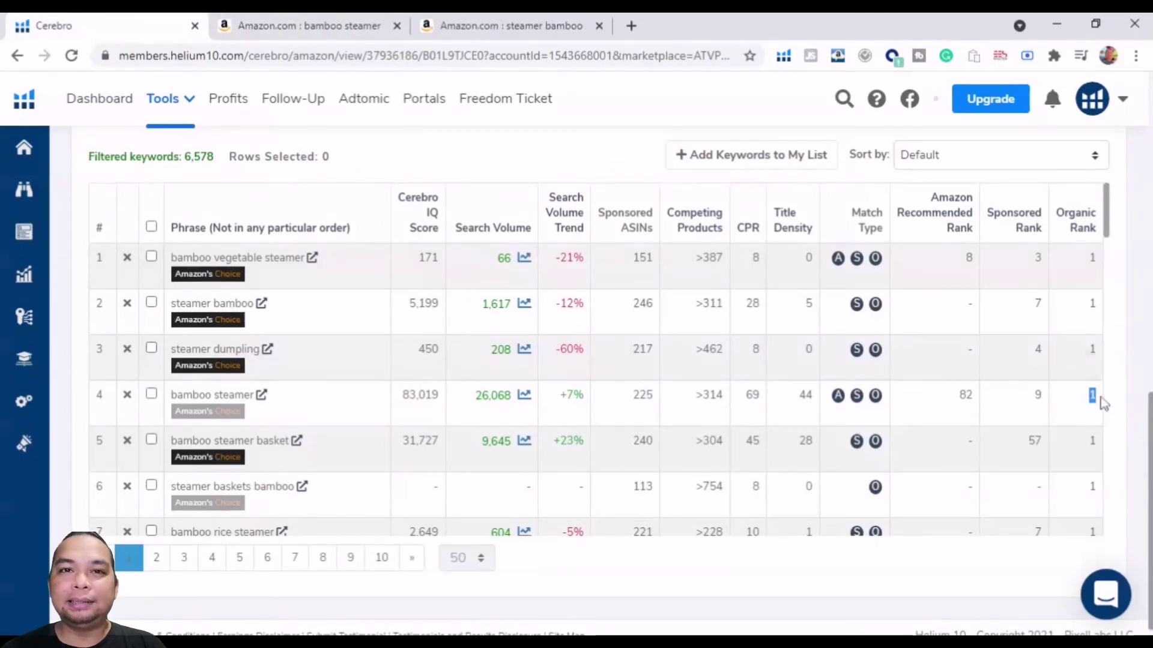
# Open the BirdRock Home product page from the Amazon "bamboo steamer" results and close the "steamer bamboo" results tab
pyautogui.click(325, 19)
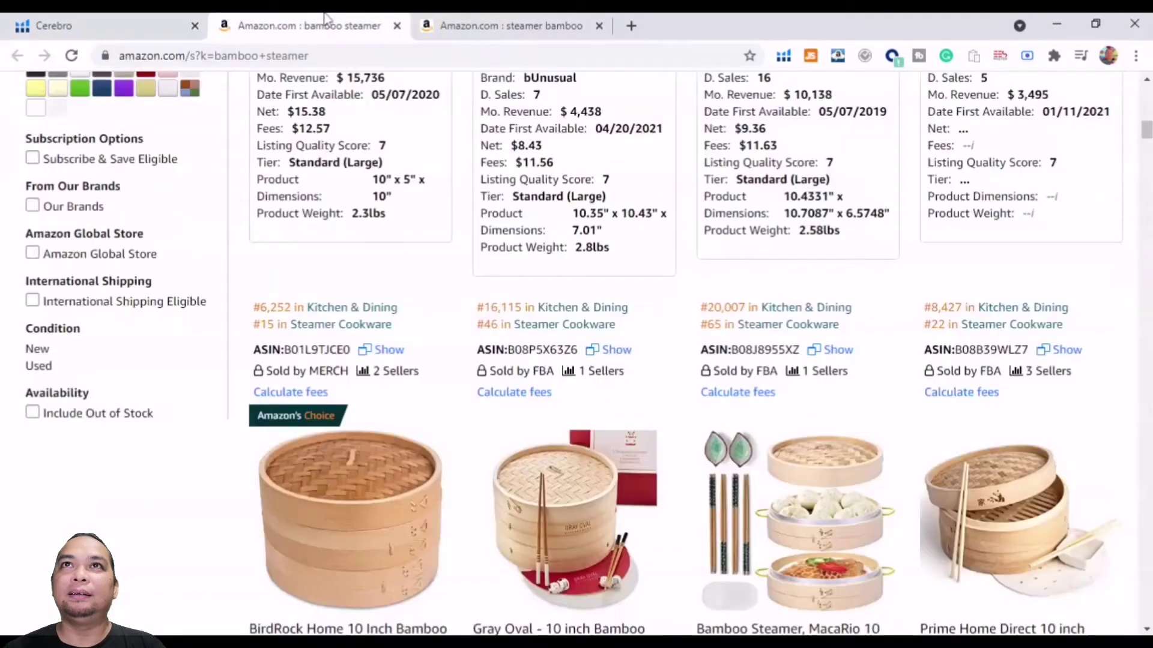
pyautogui.scroll(-3, 198, 477)
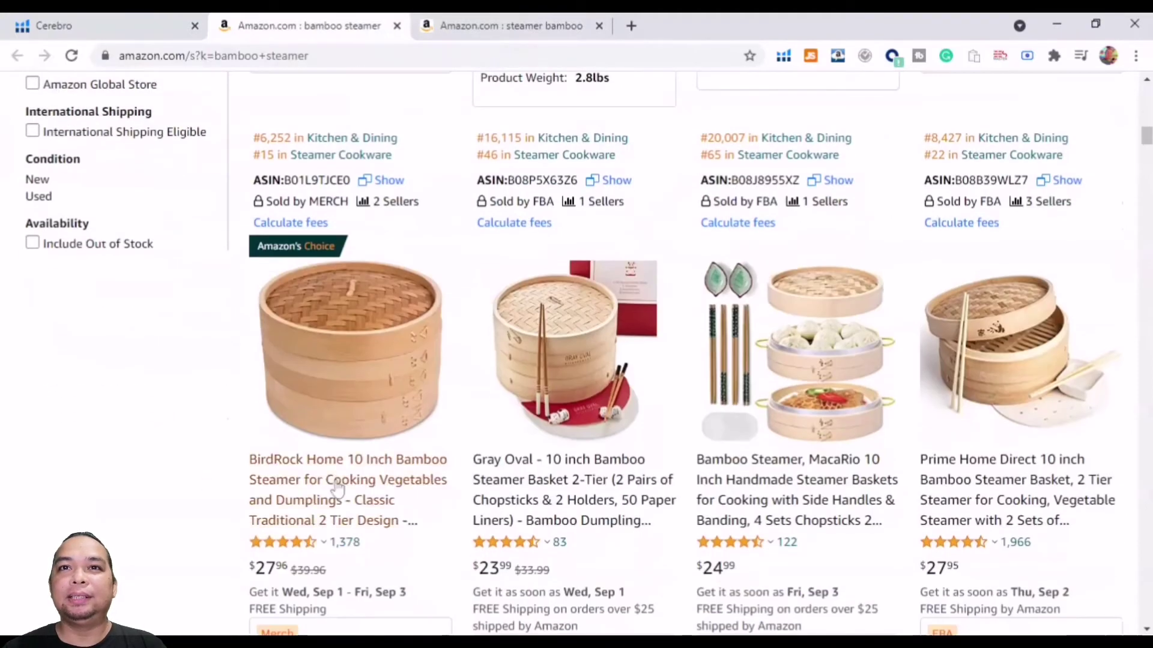
pyautogui.click(588, 27)
pyautogui.hotkey('ctrl', 'w')
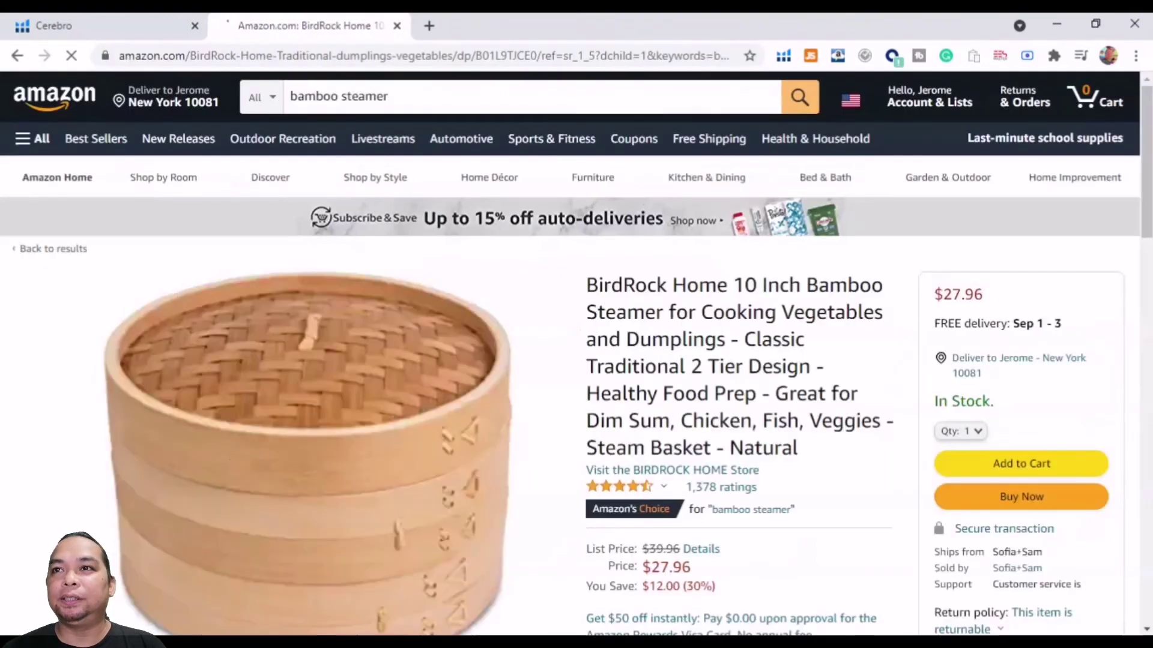
# Review the BirdRock Home product page's price and the monthly sales history chart
pyautogui.scroll(-3, 861, 459)
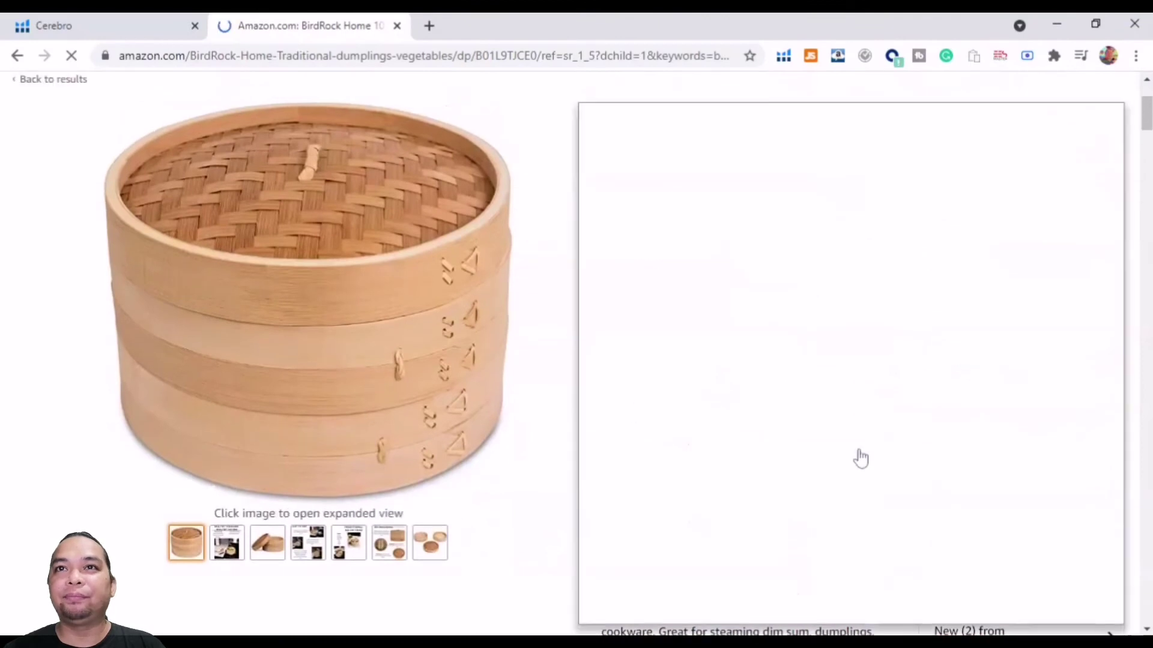
pyautogui.moveTo(480, 302)
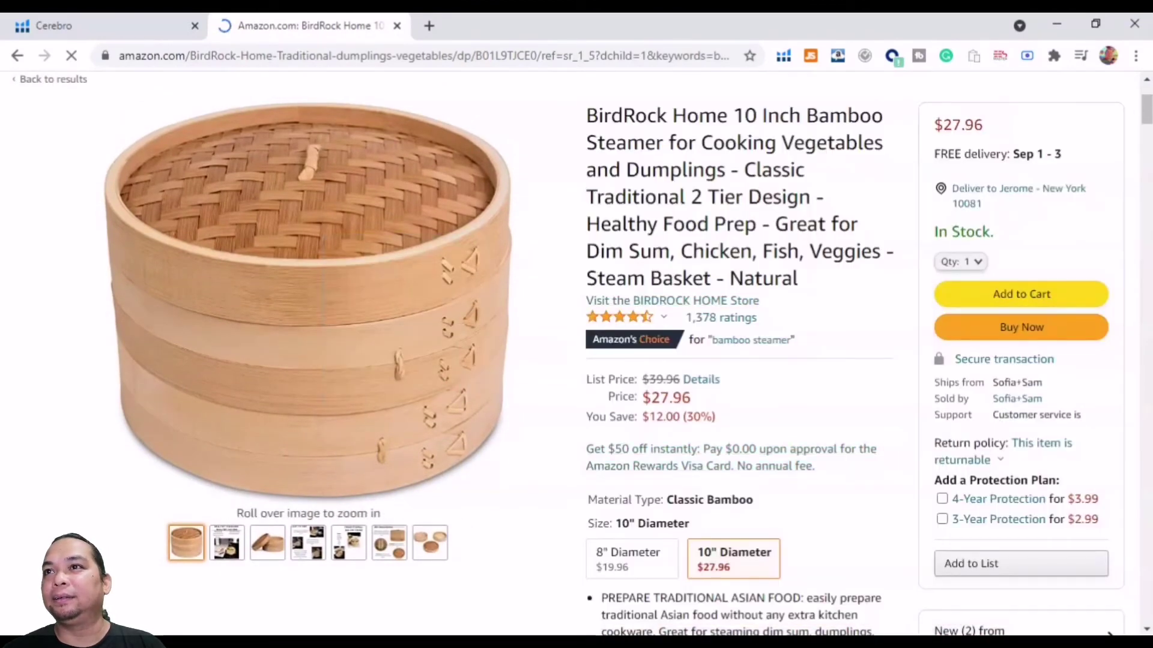
pyautogui.moveTo(667, 399); pyautogui.dragTo(630, 391)
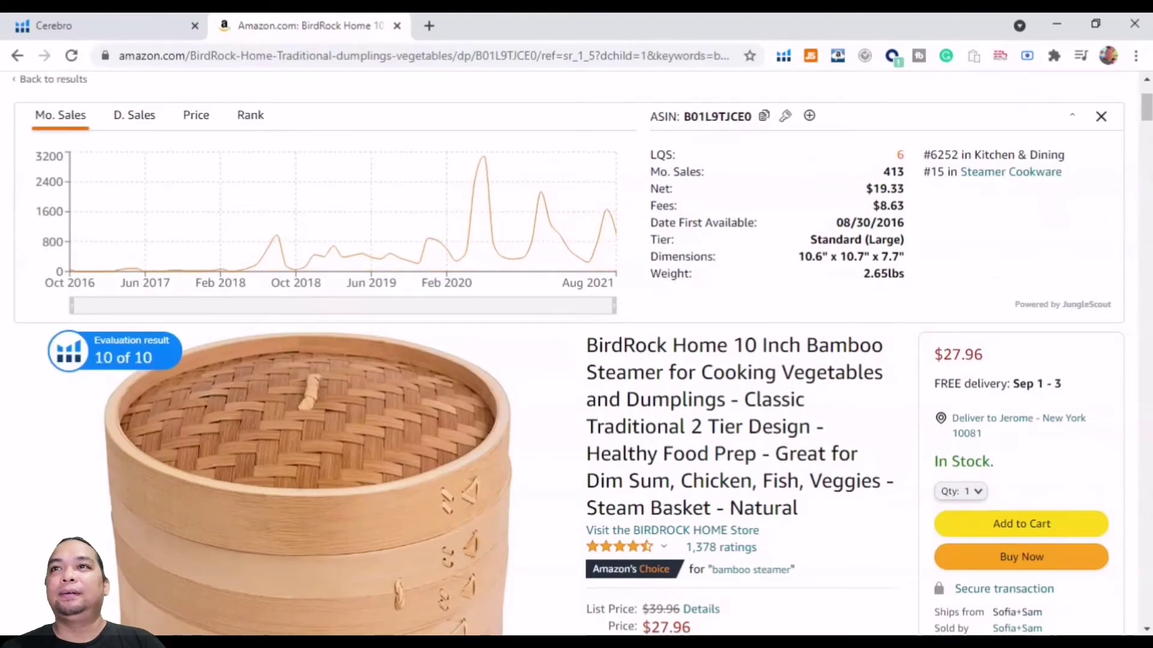
pyautogui.scroll(3, 576, 360)
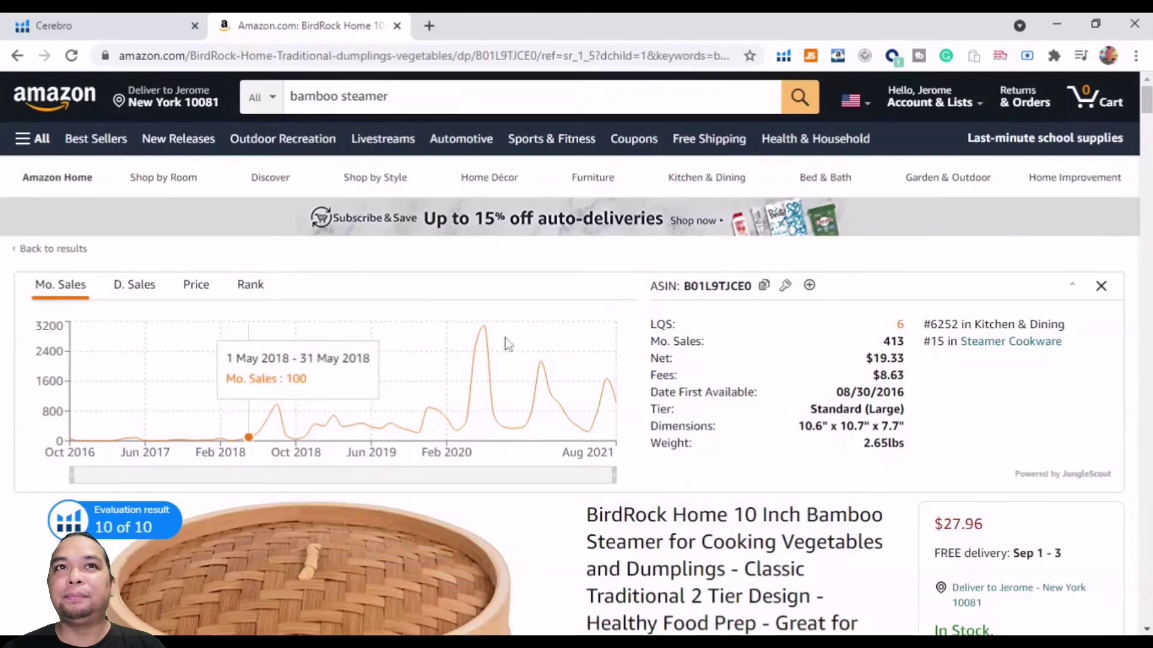
# Examine the listing's Jungle Scout figures: quality score, monthly sales, net, fees, date first available, tier, dimensions and weight
pyautogui.moveTo(895, 325); pyautogui.dragTo(899, 444)
pyautogui.click(889, 479)
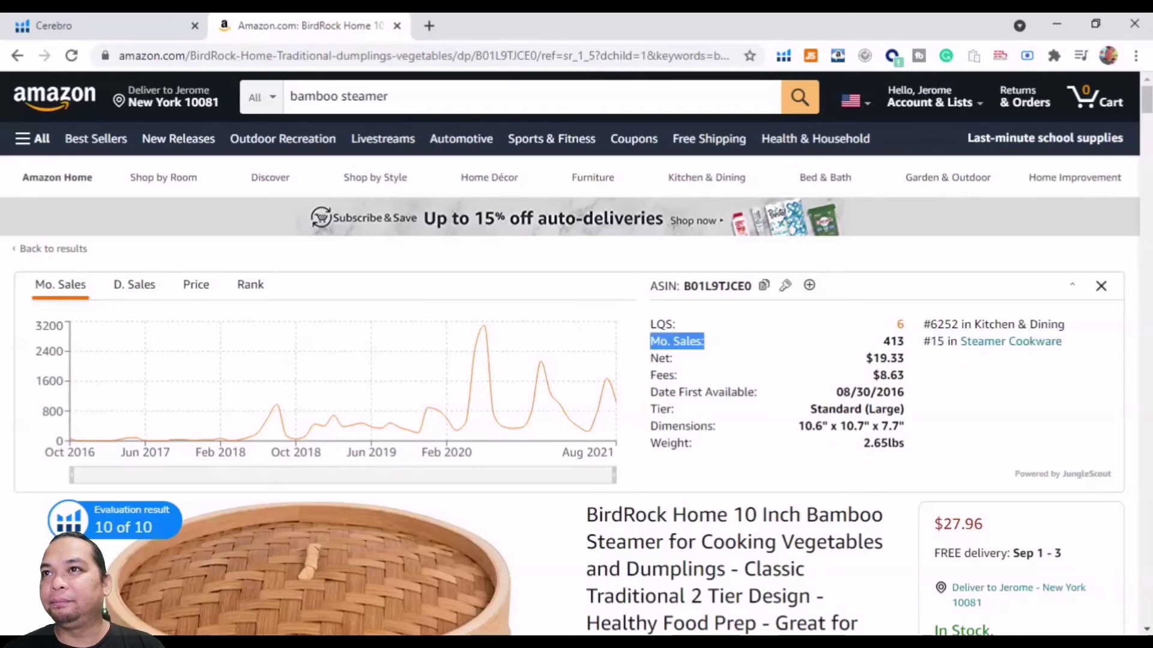
pyautogui.moveTo(882, 341); pyautogui.dragTo(897, 342)
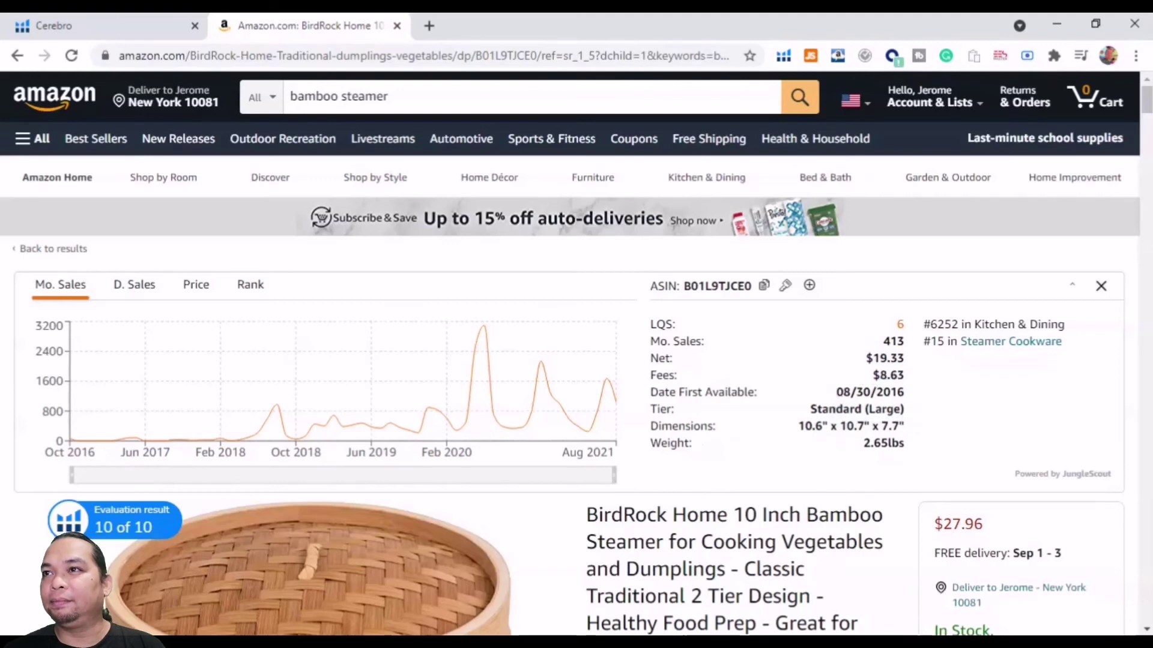
pyautogui.moveTo(838, 396); pyautogui.dragTo(902, 397)
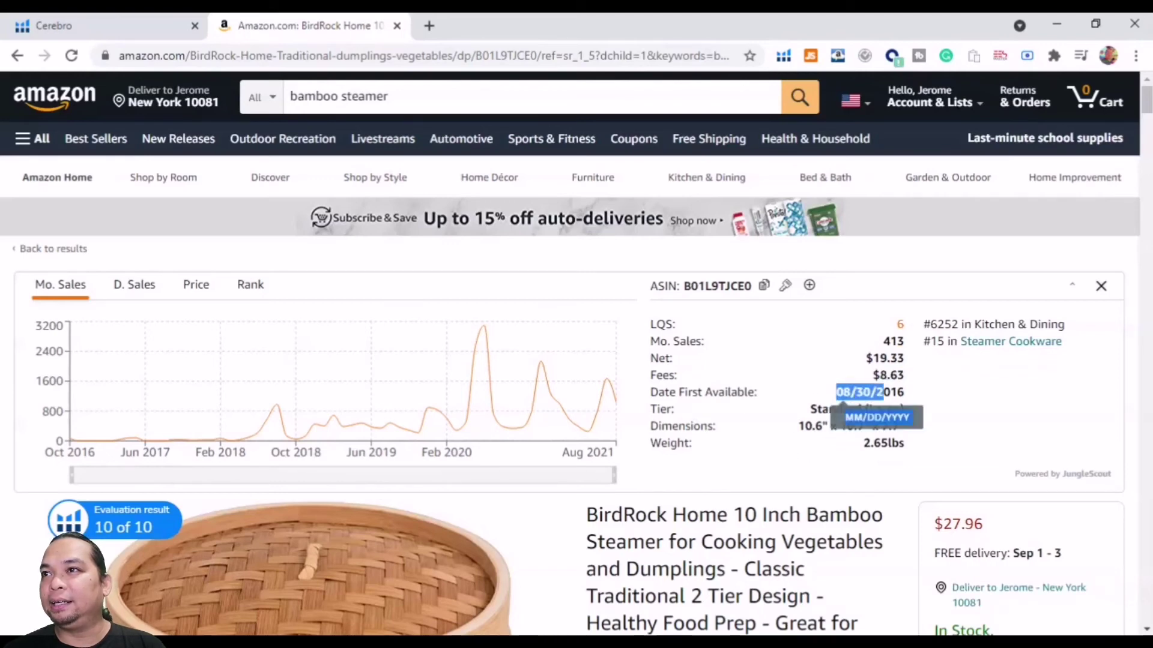
pyautogui.click(850, 470)
pyautogui.moveTo(810, 409); pyautogui.dragTo(886, 409)
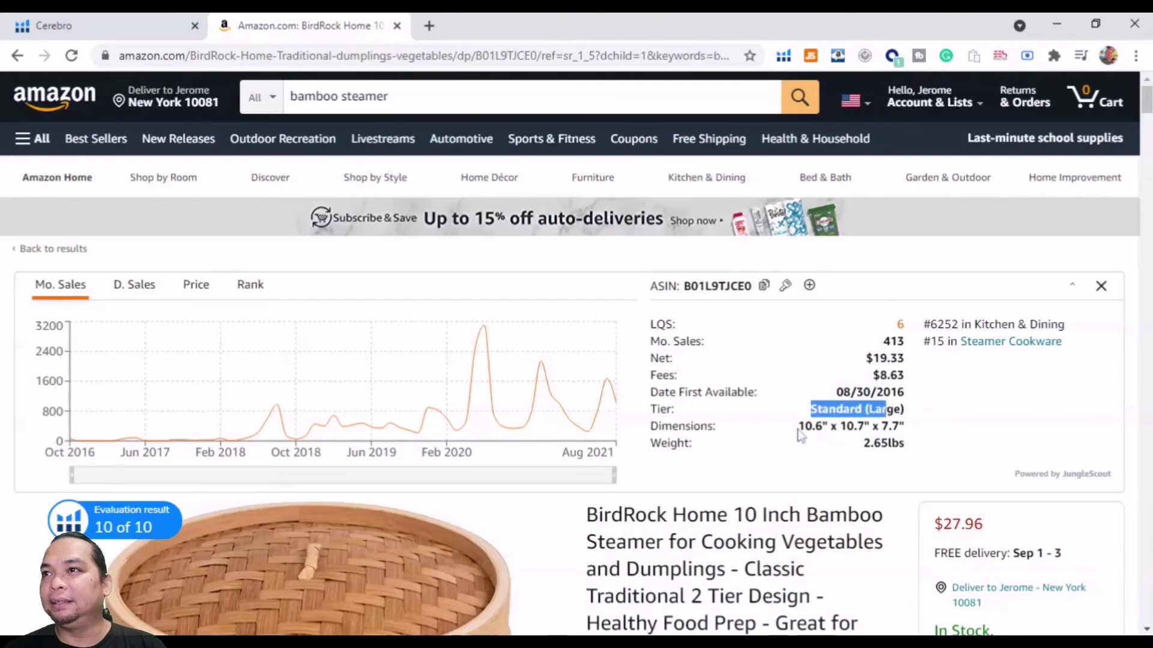
pyautogui.moveTo(798, 426); pyautogui.dragTo(904, 444)
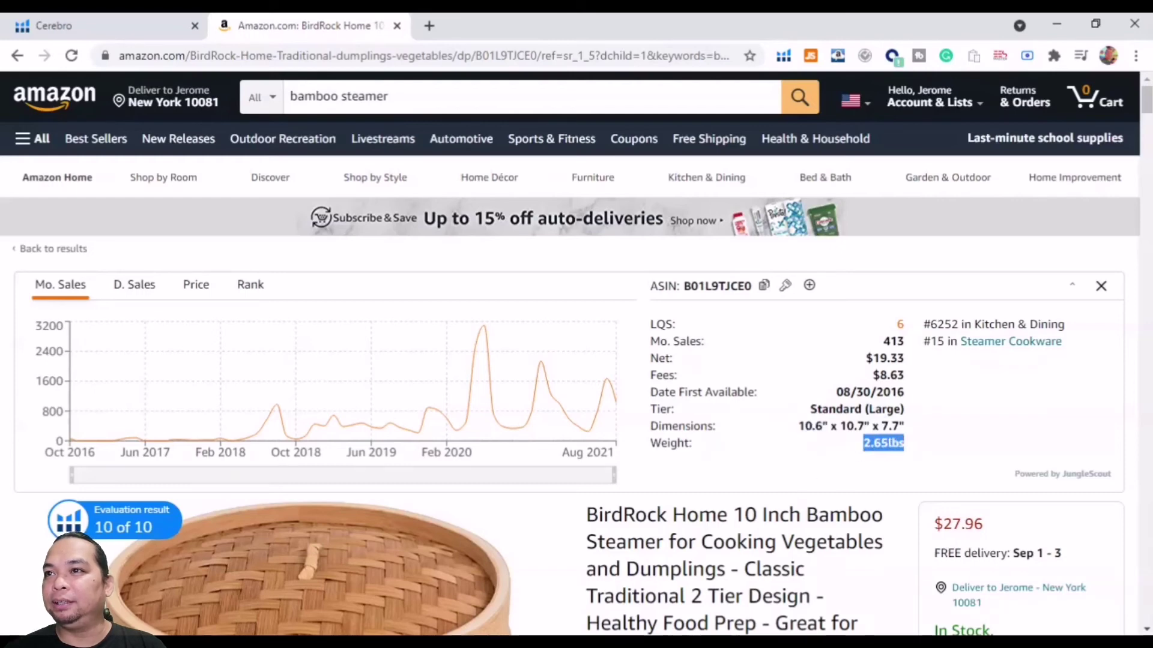
pyautogui.click(904, 445)
pyautogui.scroll(-2, 570, 354)
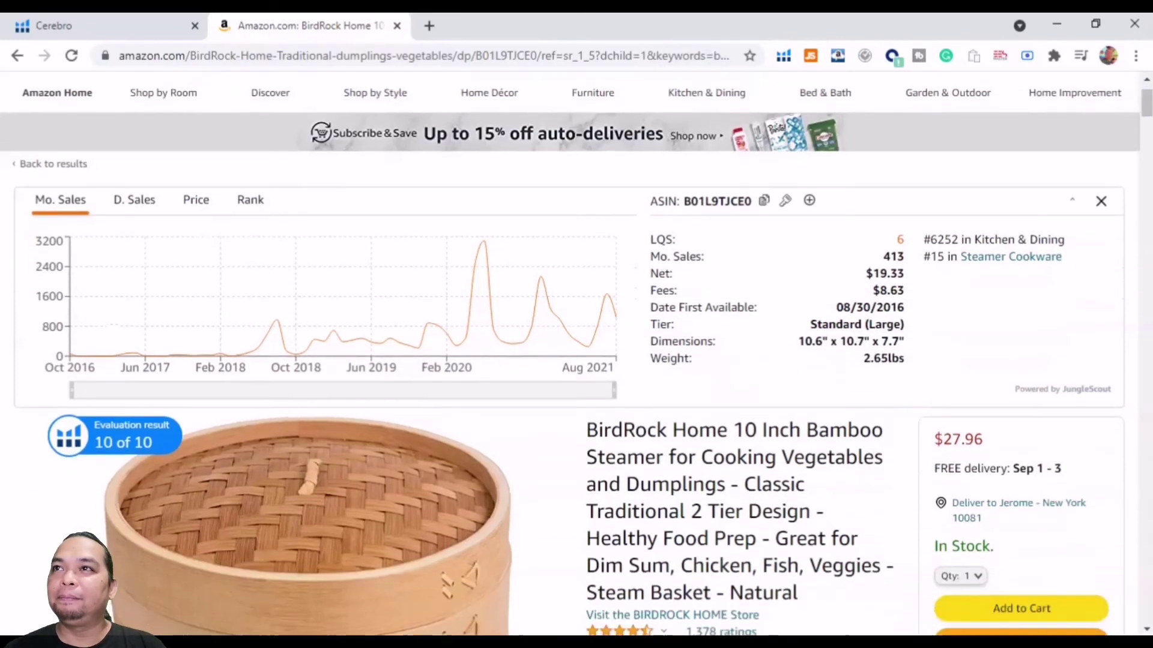
pyautogui.scroll(2, 570, 354)
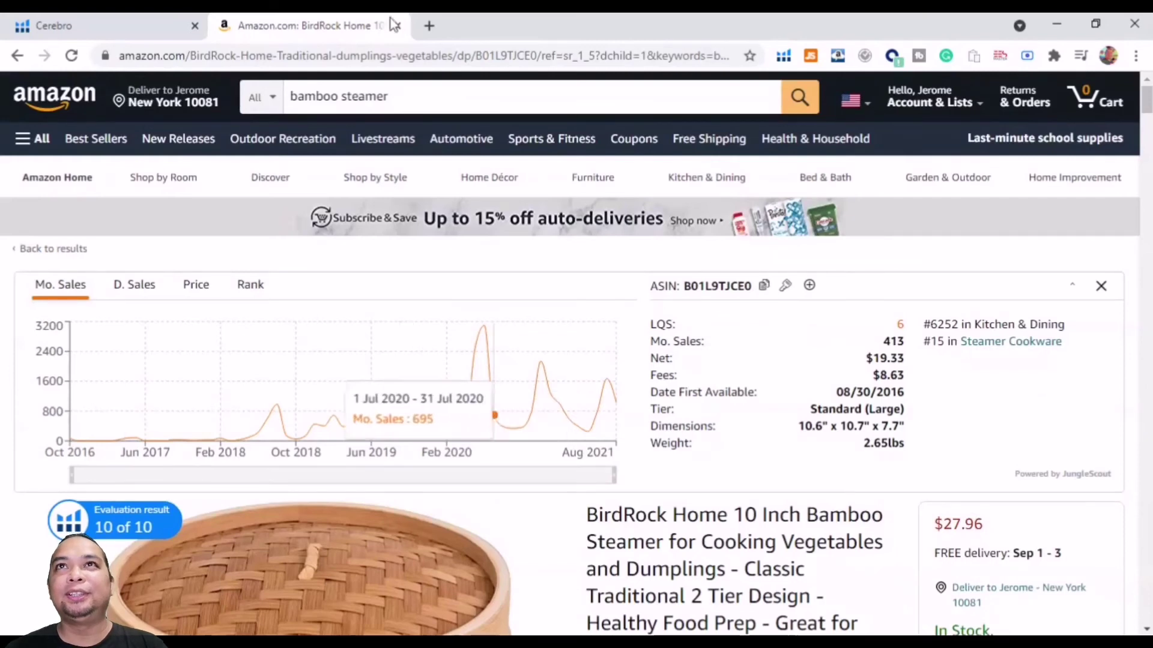
# Search Google for "asin amazon" in a new browser tab and expand the question "What does ASIN mean on Amazon?"
pyautogui.click(429, 26)
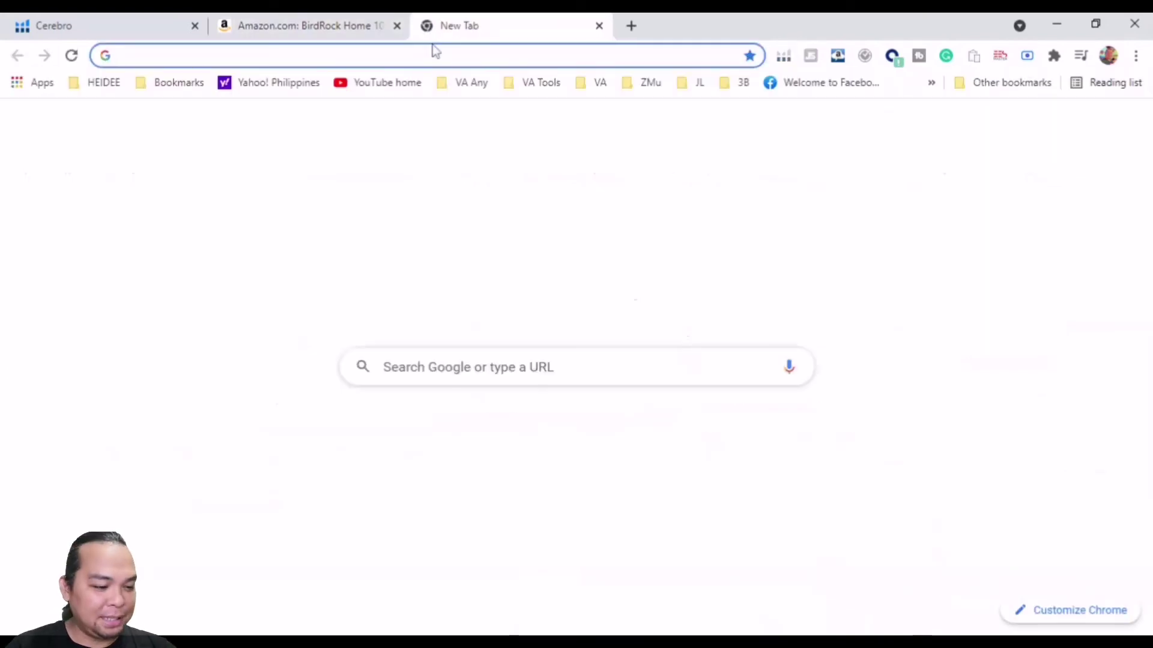
pyautogui.write('asin')
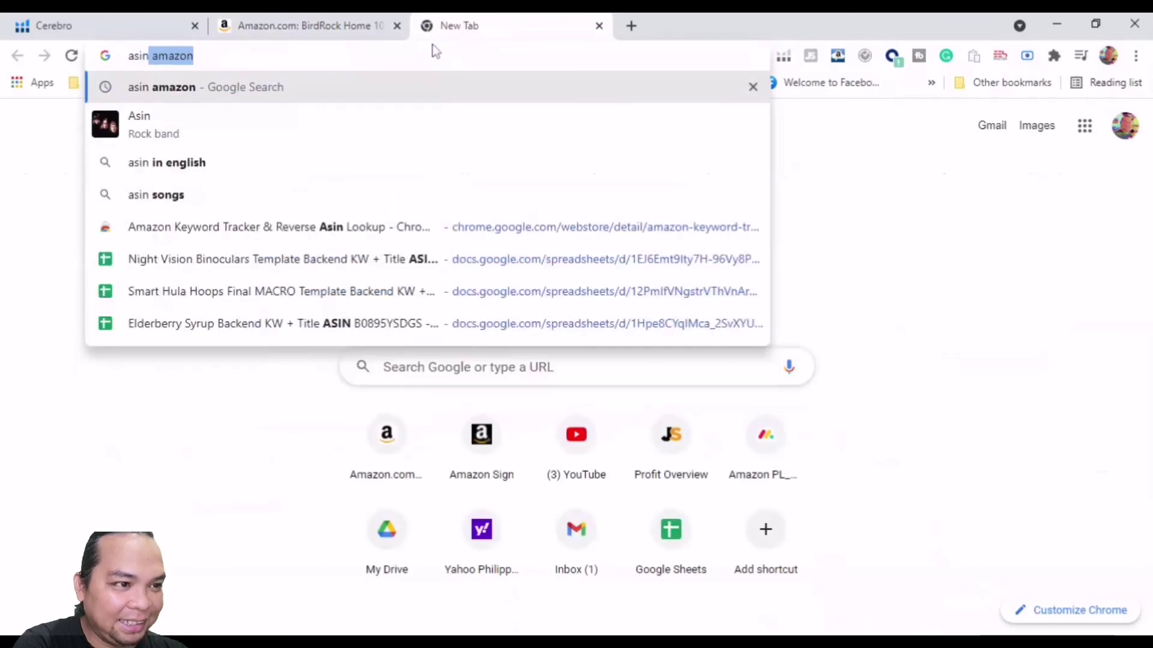
pyautogui.press('Return')
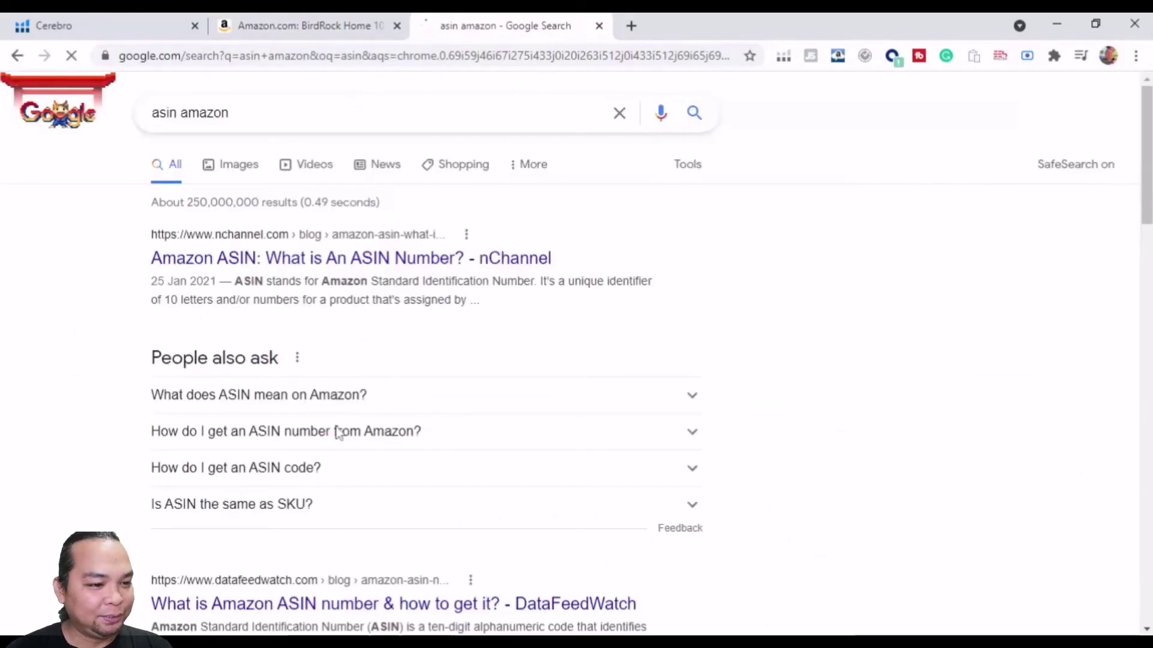
pyautogui.click(342, 396)
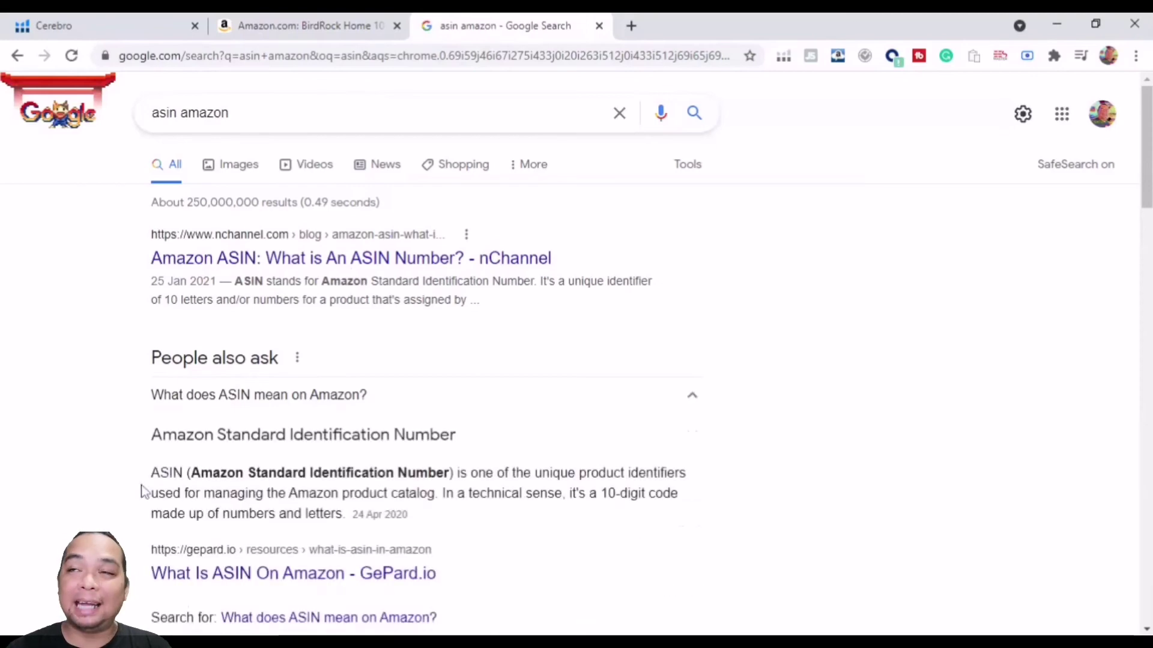
# Return to the BirdRock Home product page on Amazon and look over its title and price details
pyautogui.click(300, 25)
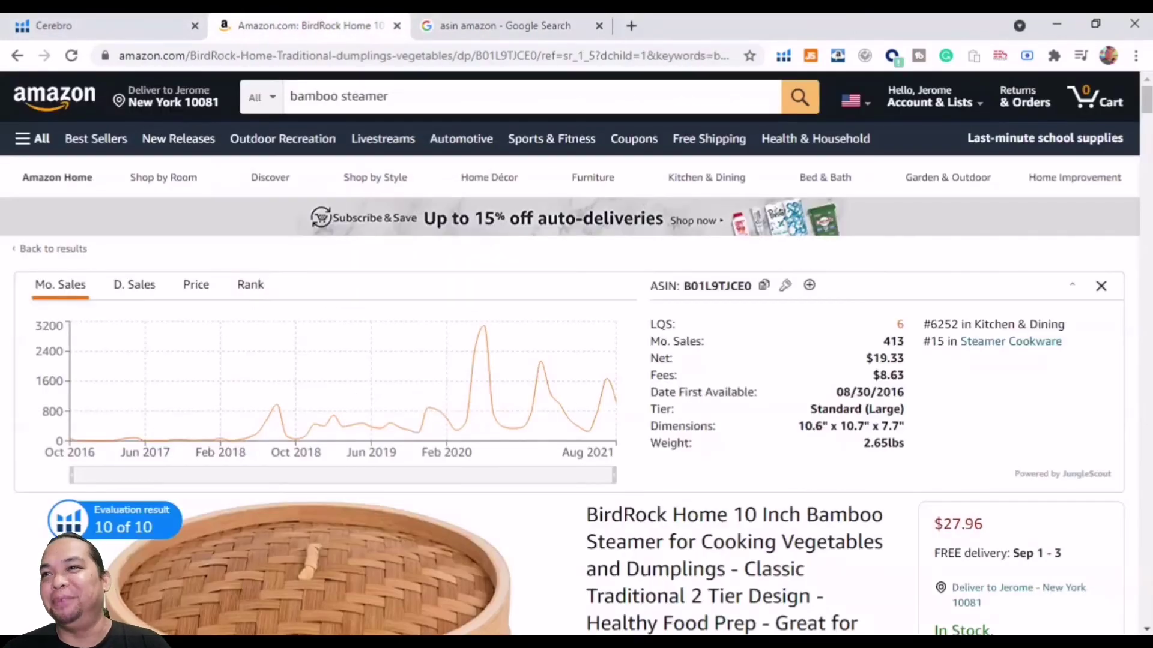
pyautogui.scroll(-3, 682, 543)
pyautogui.scroll(-10, 690, 505)
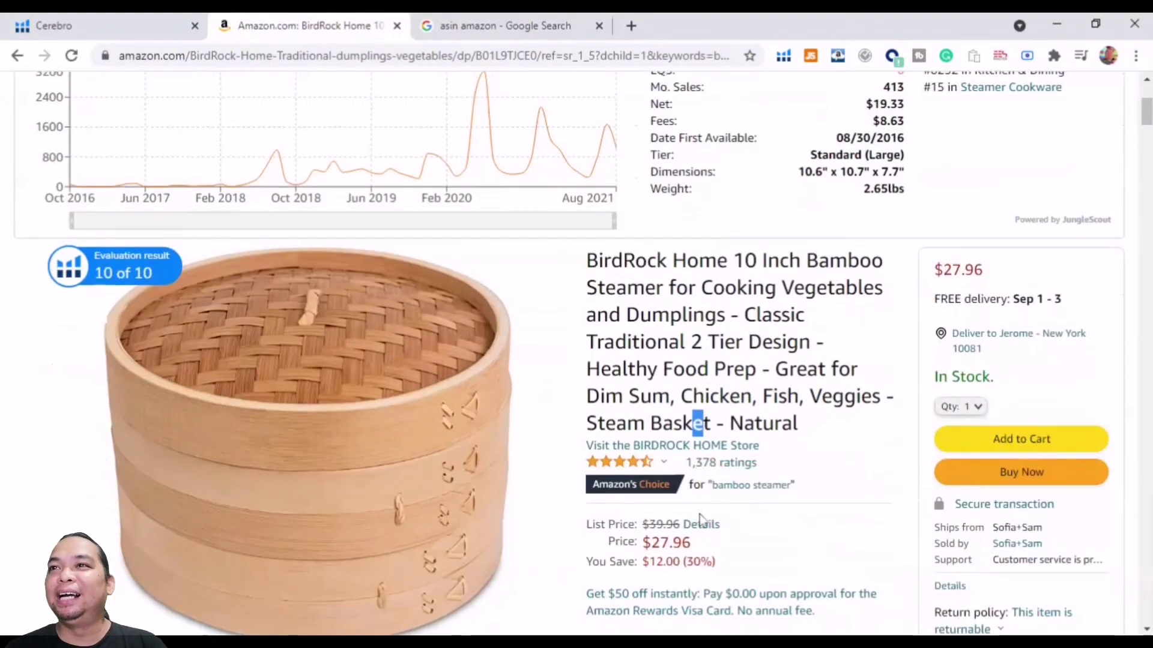
# Return to Cerebro and view the available export formats for the keyword results without exporting
pyautogui.hotkey('ctrl', '1')
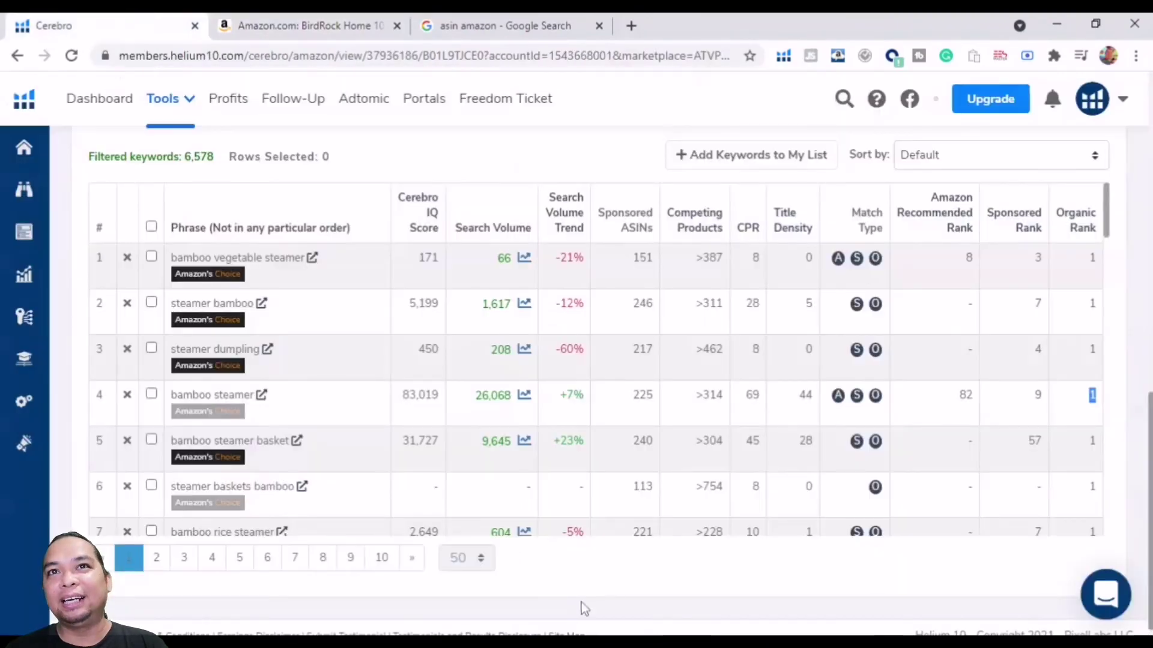
pyautogui.scroll(15, 658, 506)
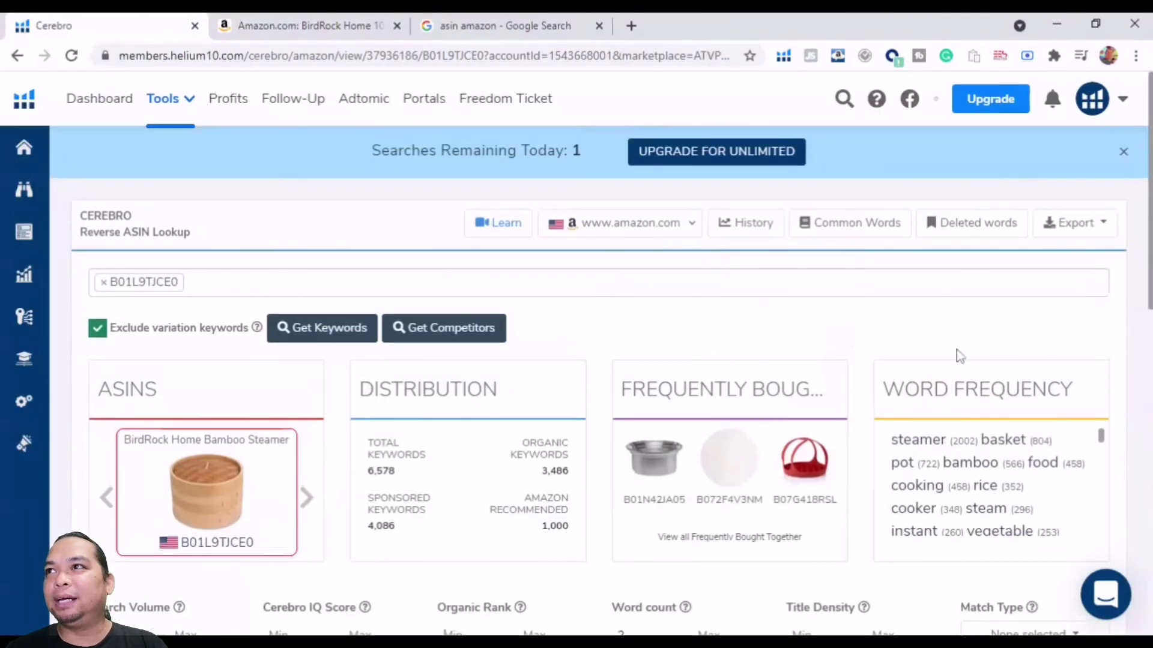
pyautogui.click(1107, 227)
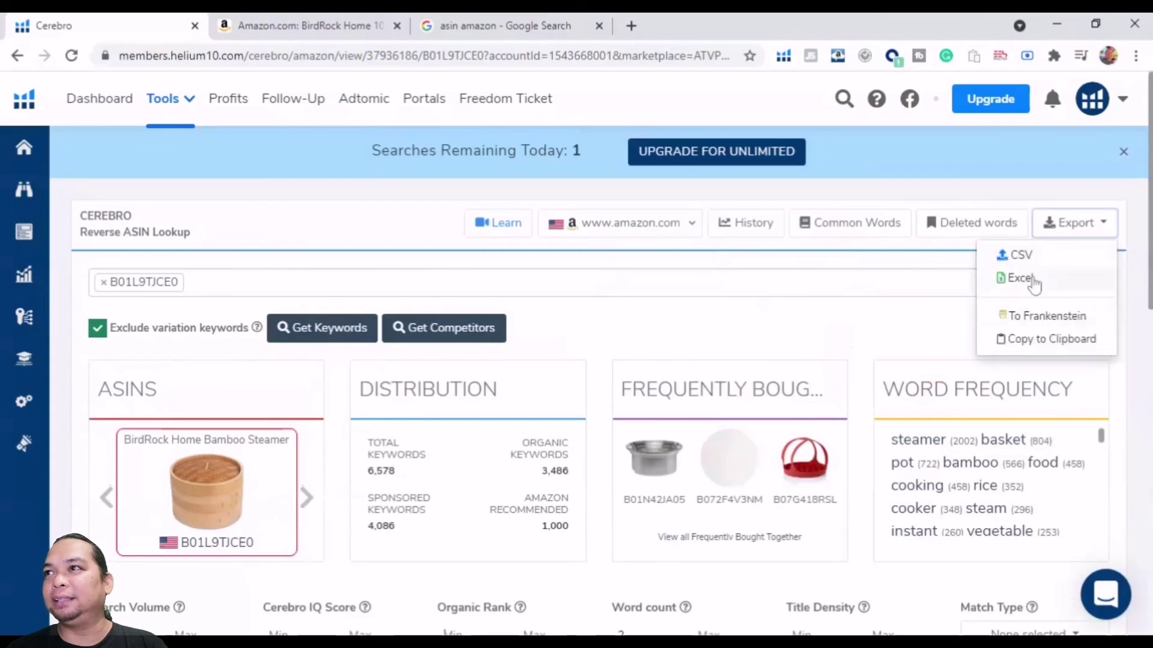
pyautogui.click(849, 297)
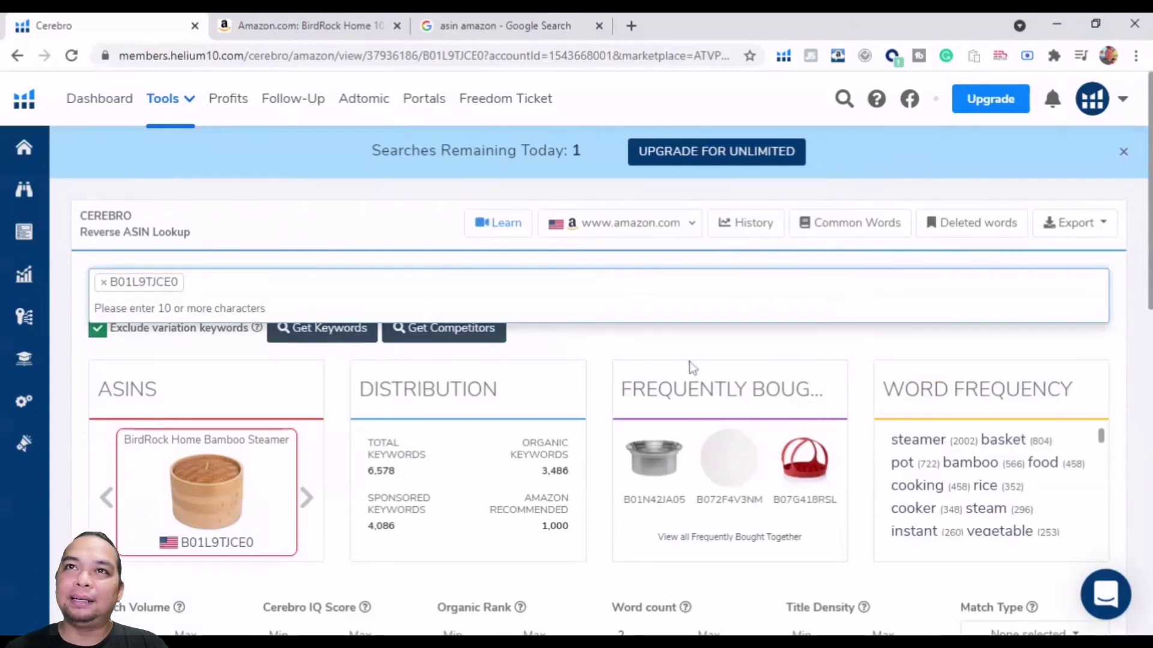
# Compare the search volumes of "bamboo steamer basket" and "bamboo steamer" in the keyword table
pyautogui.scroll(-10, 511, 463)
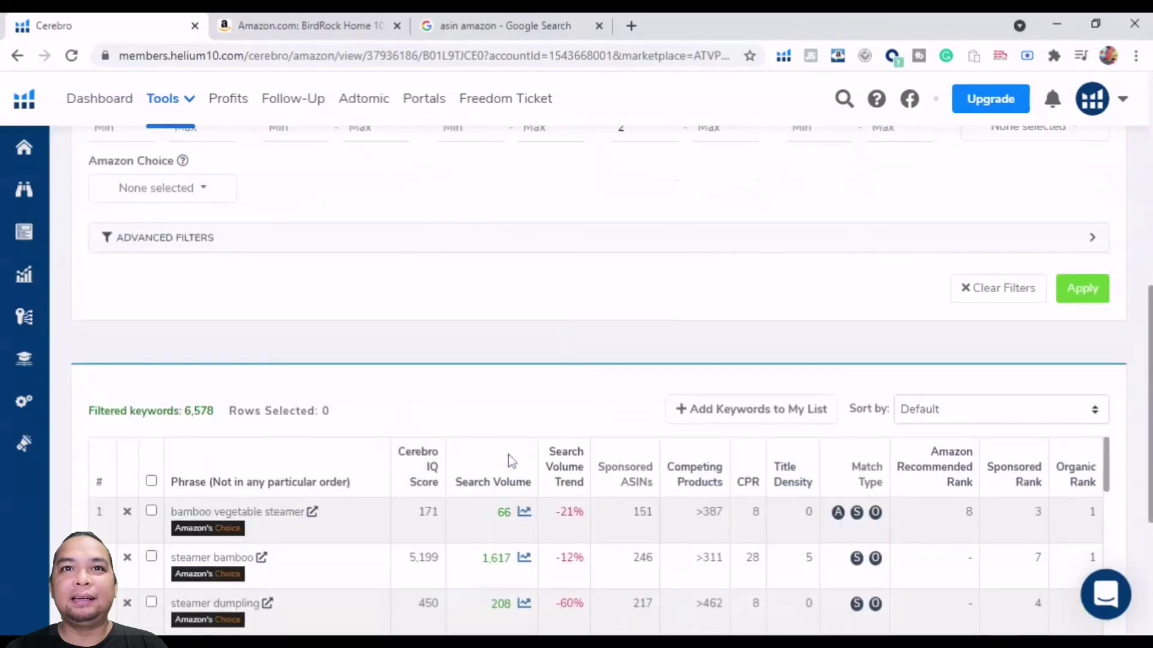
pyautogui.scroll(-2, 505, 251)
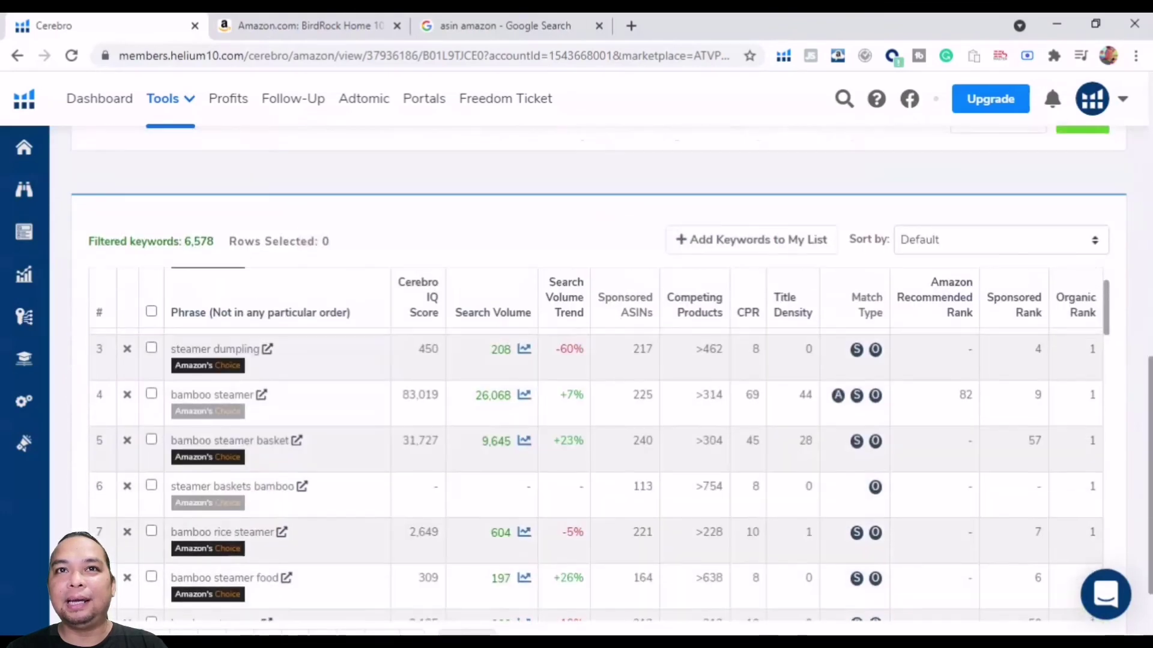
pyautogui.moveTo(482, 442); pyautogui.dragTo(496, 441)
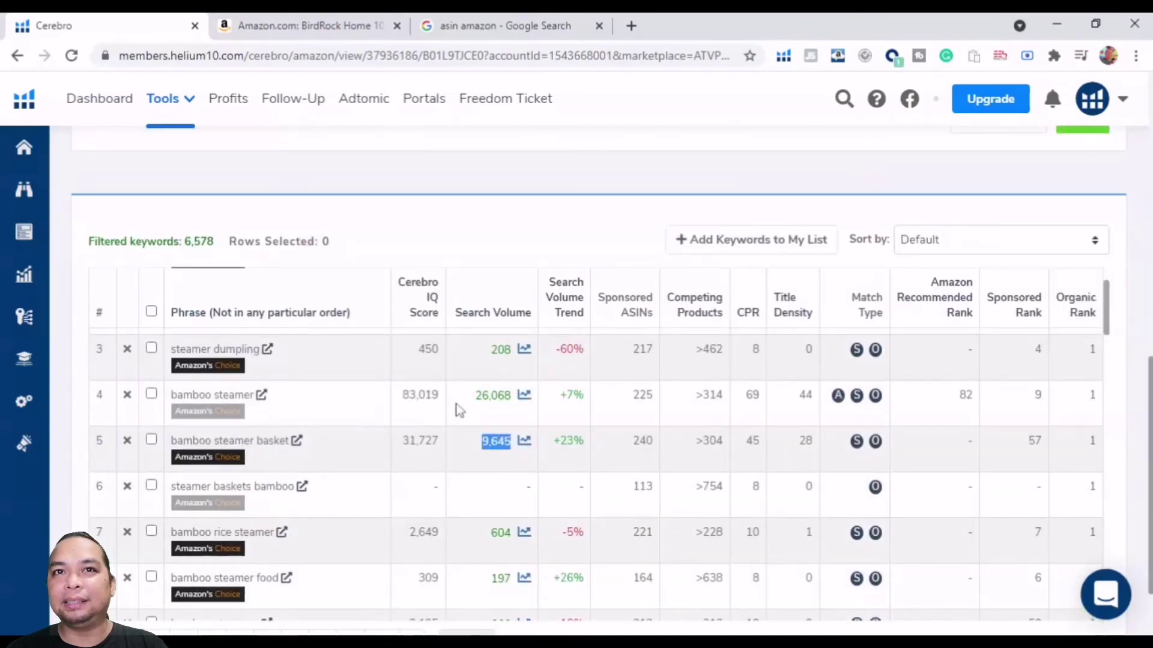
pyautogui.moveTo(475, 395); pyautogui.dragTo(504, 395)
pyautogui.moveTo(490, 441); pyautogui.dragTo(510, 441)
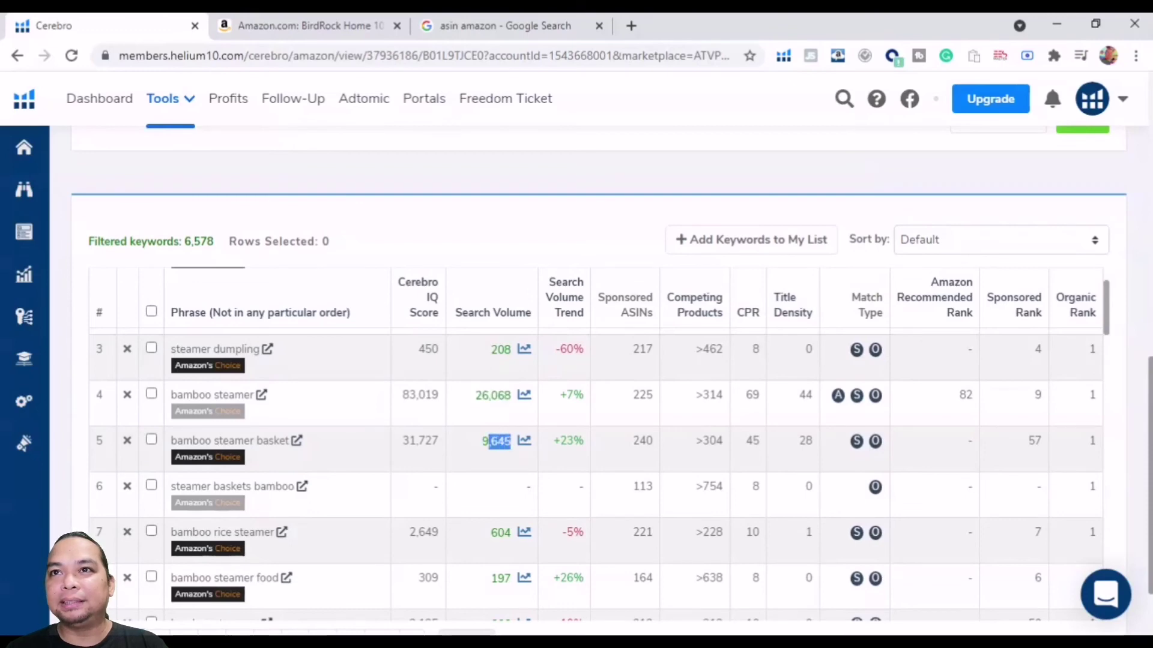
# Examine the search volume of "dumpling steamer" further down the keyword table and highlight its phrase
pyautogui.scroll(-2, 432, 468)
pyautogui.scroll(-2, 445, 495)
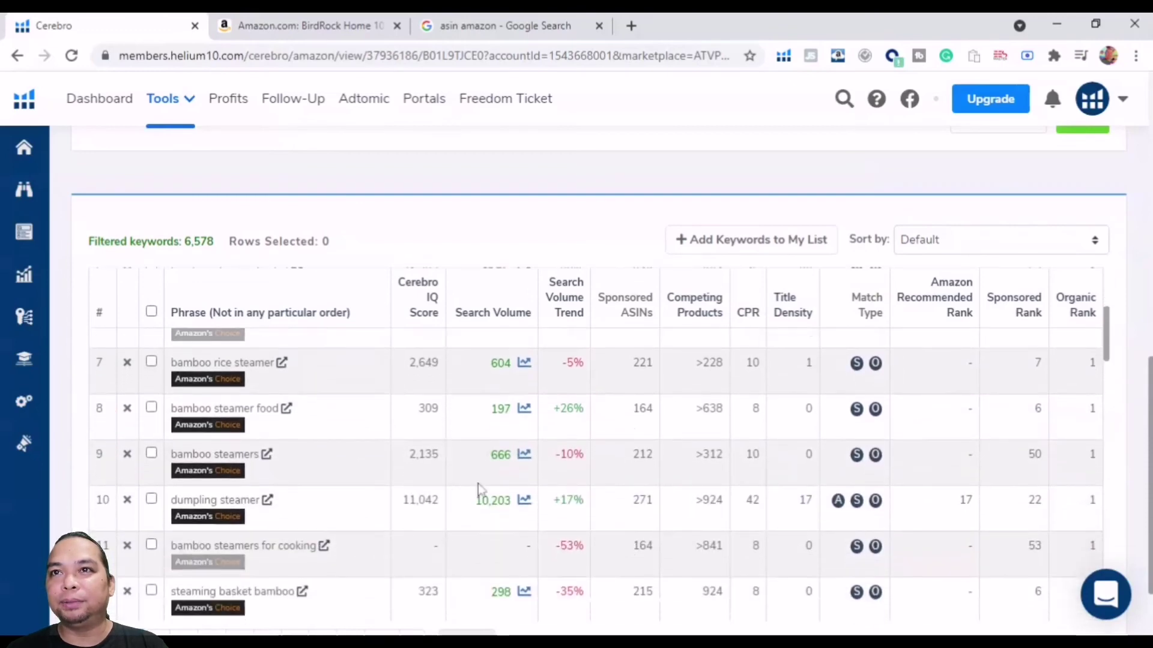
pyautogui.moveTo(475, 500); pyautogui.dragTo(511, 500)
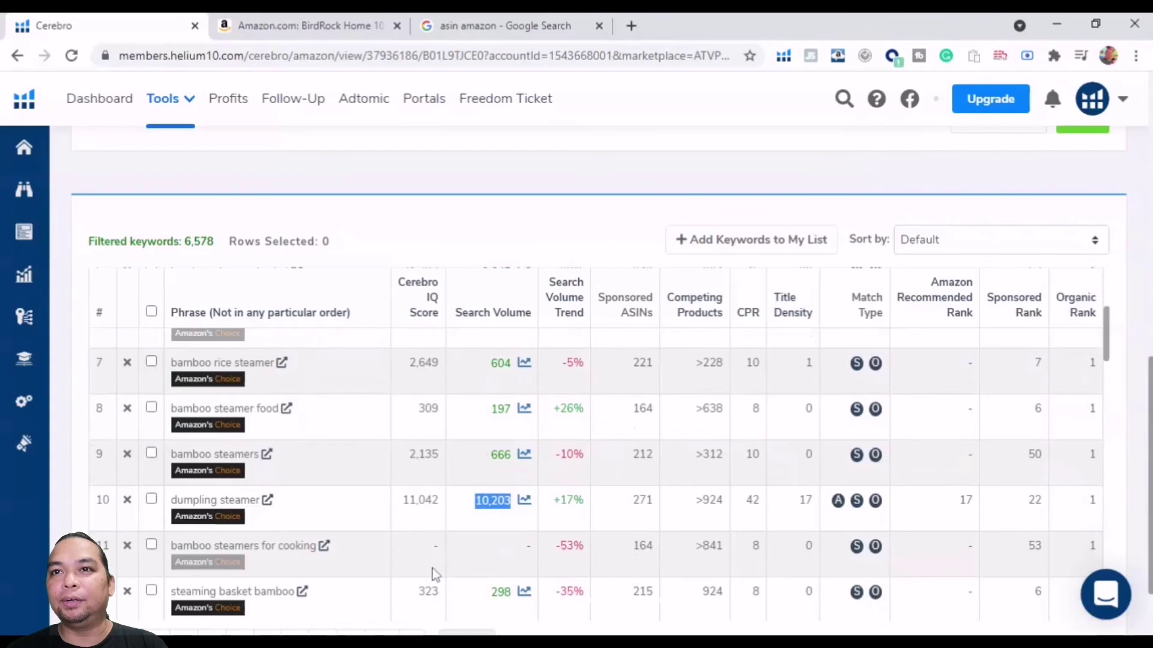
pyautogui.scroll(-2, 432, 571)
pyautogui.moveTo(259, 415); pyautogui.dragTo(171, 415)
pyautogui.click(324, 430)
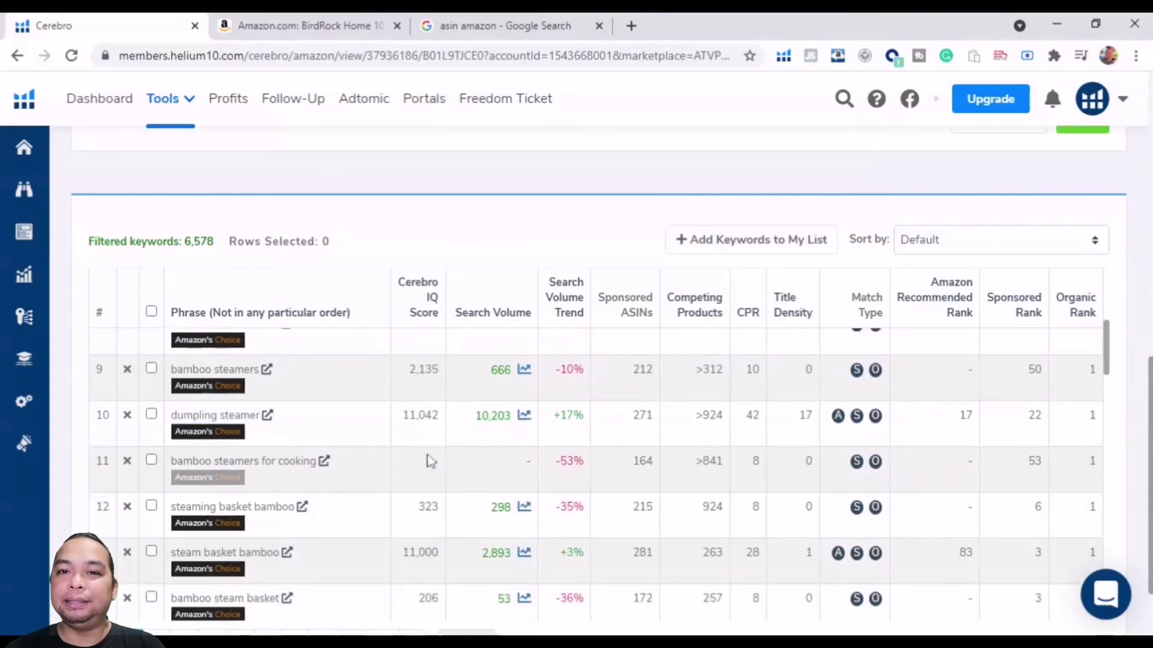